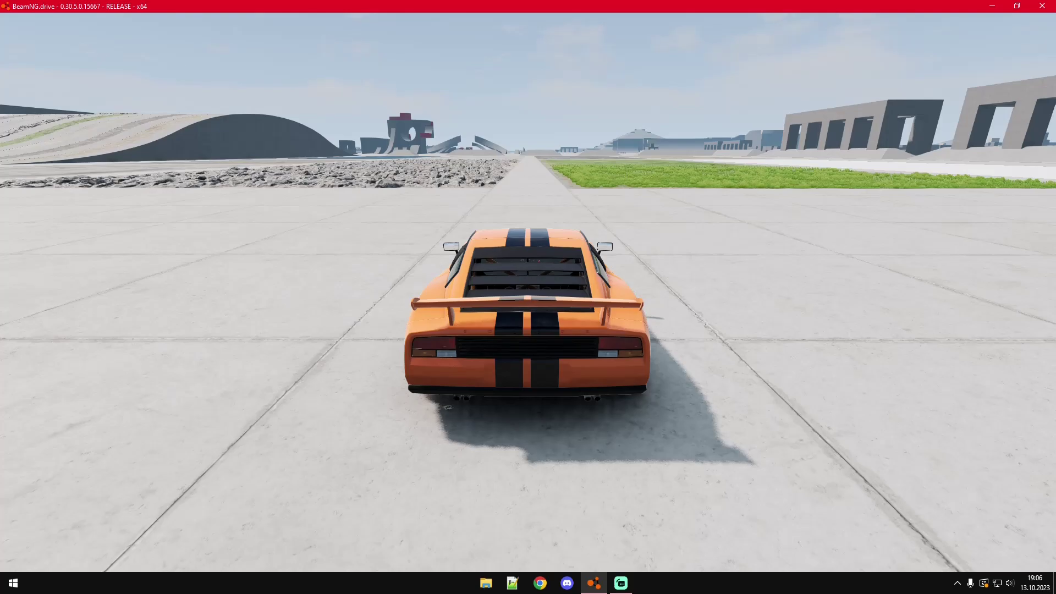
# Step: Show the game's HUD and open the World Editor on the current level
pyautogui.hotkey('ctrl', 'u')
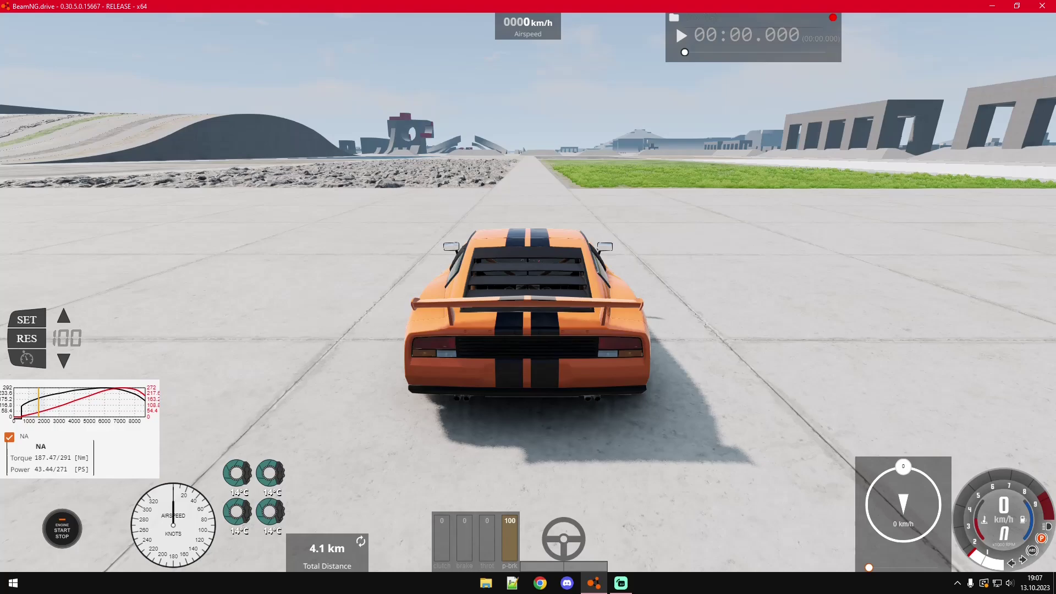
pyautogui.press('F11')
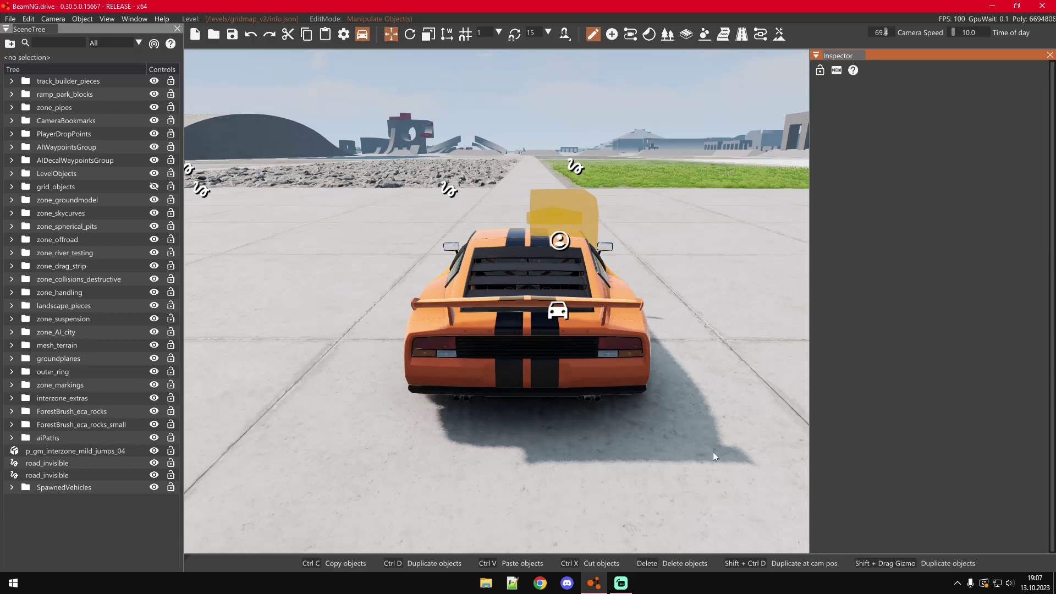
pyautogui.moveTo(605, 330); pyautogui.dragTo(247, 333, button='right')
pyautogui.press('d')
pyautogui.moveTo(698, 346); pyautogui.dragTo(785, 361, button='right')
pyautogui.moveTo(592, 332); pyautogui.dragTo(614, 333, button='right')
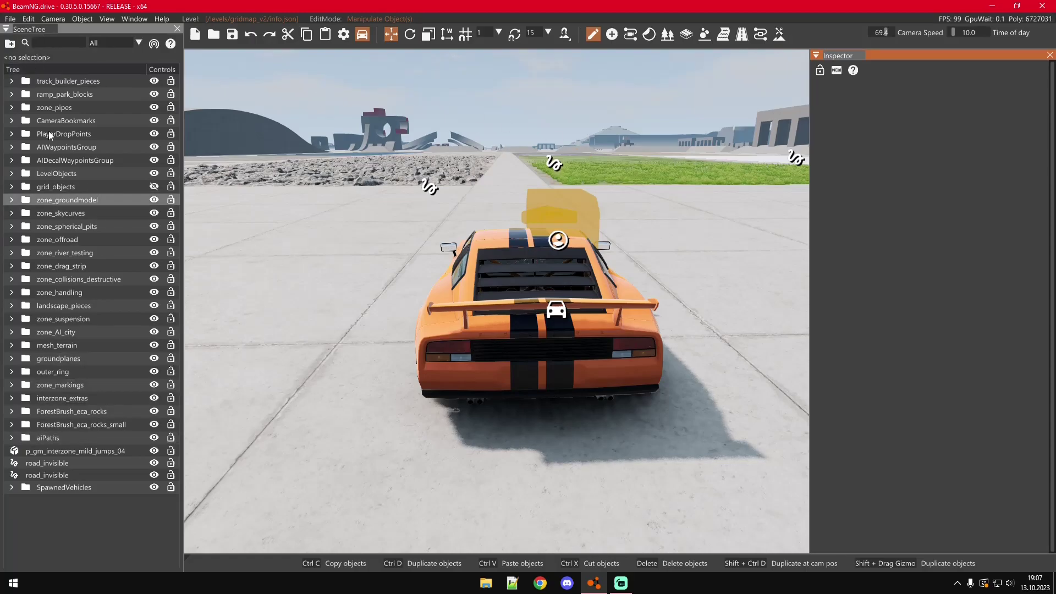
pyautogui.moveTo(563, 249)
pyautogui.mouseDown(button='right')
pyautogui.moveTo(484, 275)
pyautogui.moveTo(506, 325)
pyautogui.moveTo(682, 258)
pyautogui.moveTo(611, 248)
pyautogui.moveTo(643, 247)
pyautogui.moveTo(329, 117)
pyautogui.mouseUp(button='right')
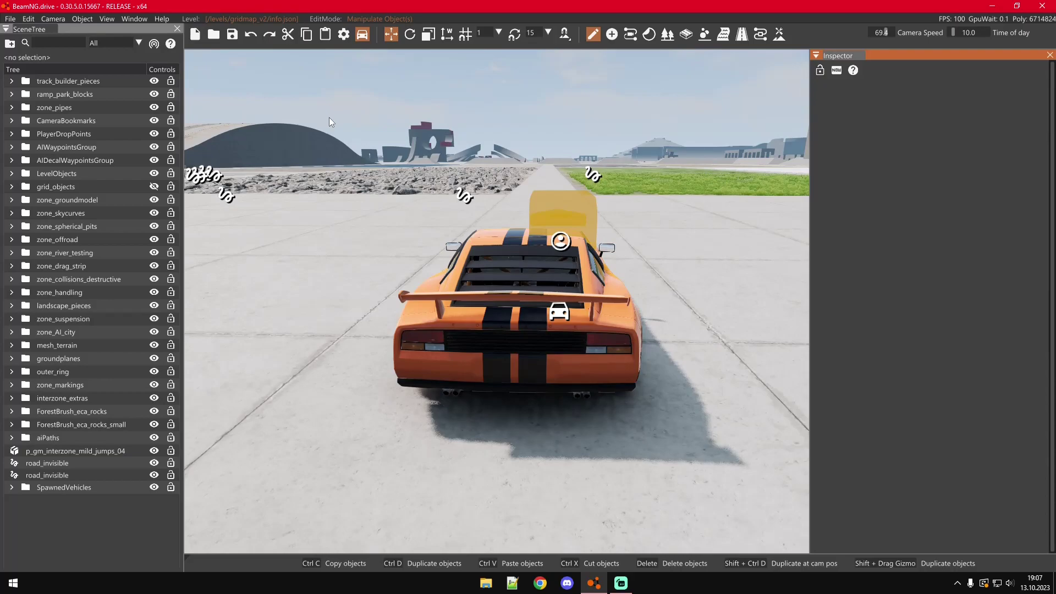
# Step: Create a new level in a new folder named tutorial inside /levels/
pyautogui.click(10, 19)
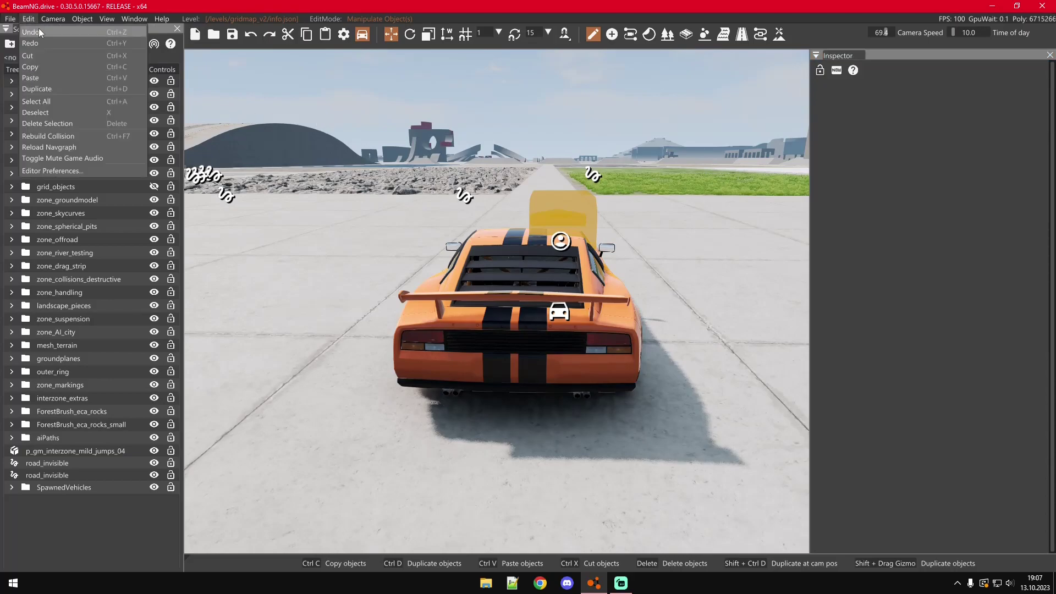
pyautogui.click(19, 43)
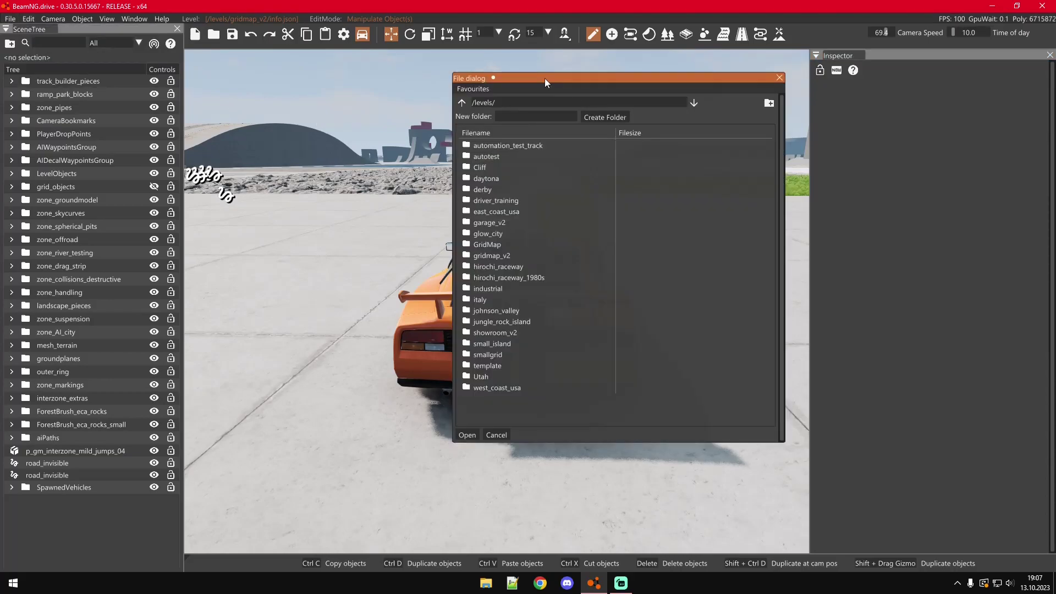
pyautogui.moveTo(545, 78); pyautogui.dragTo(451, 78)
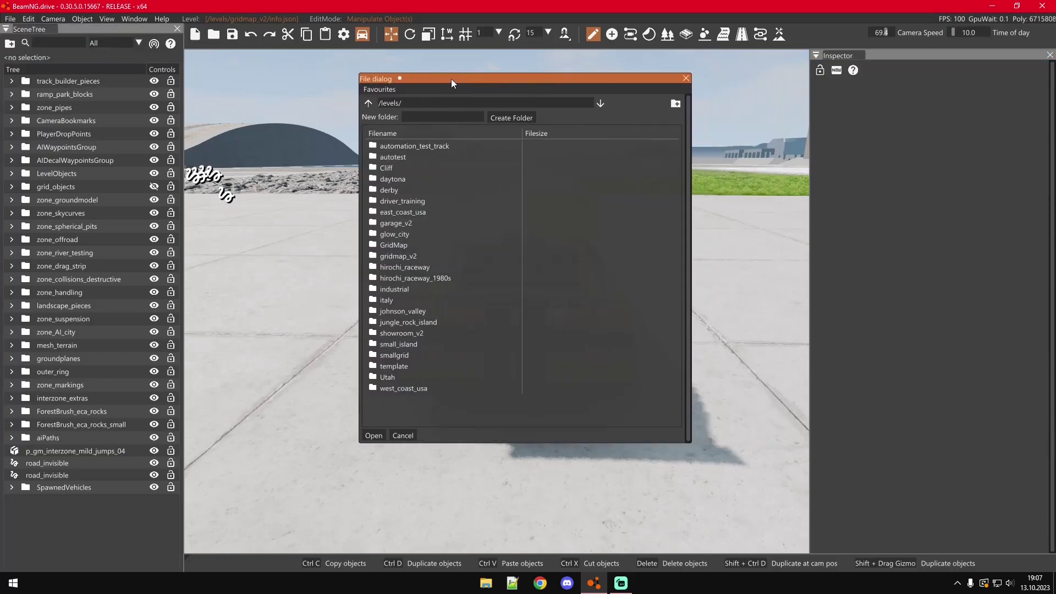
pyautogui.click(418, 120)
pyautogui.moveTo(414, 79); pyautogui.dragTo(388, 71)
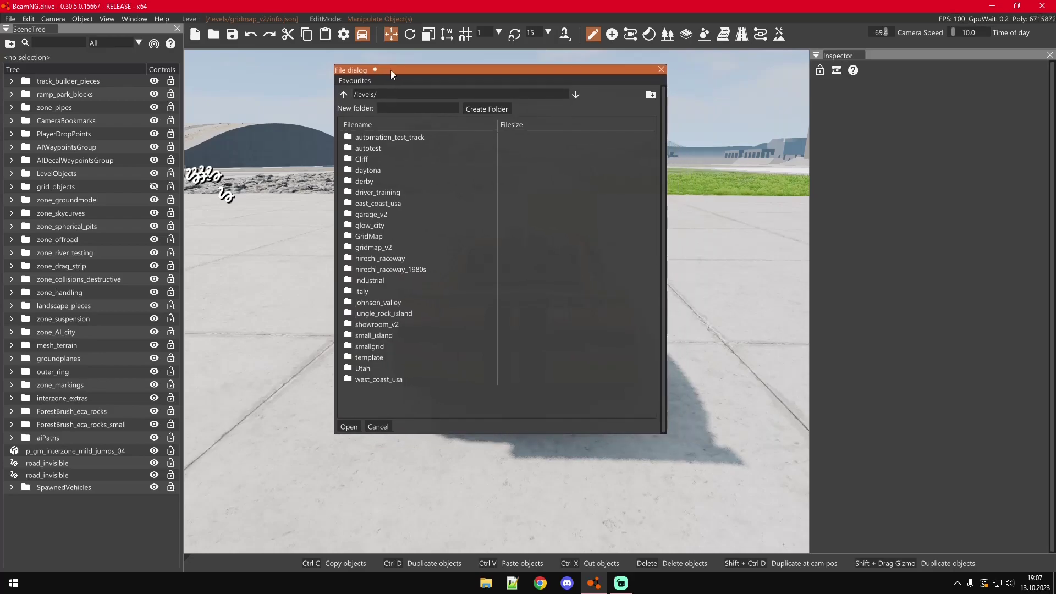
pyautogui.click(414, 105)
pyautogui.write('tutorial')
pyautogui.click(493, 109)
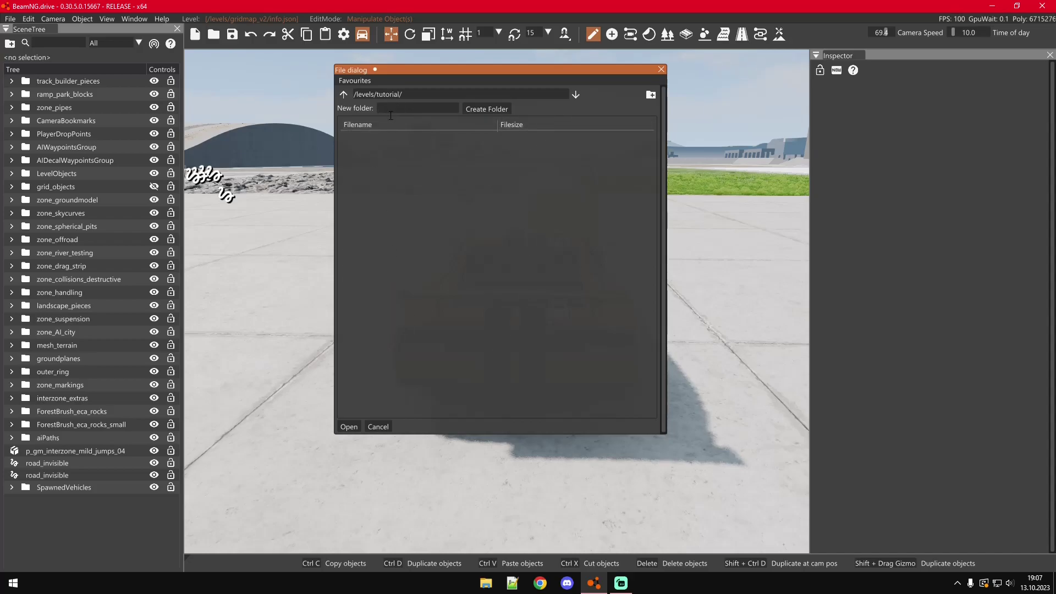
pyautogui.click(350, 427)
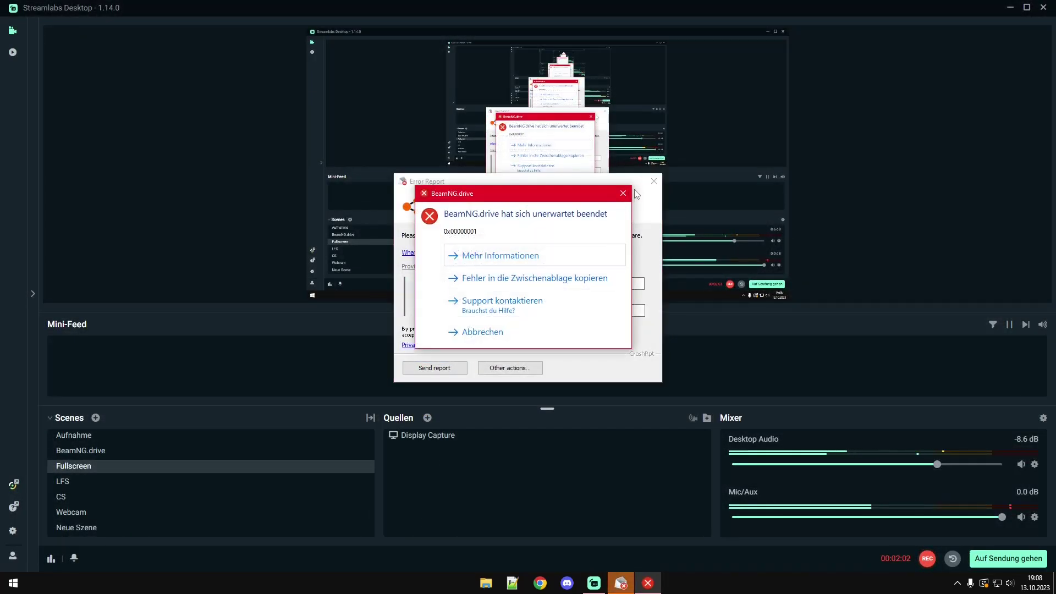
# Step: Dismiss the crash error report and relaunch BeamNG.drive
pyautogui.click(654, 181)
pyautogui.press('super')
pyautogui.write('beamng')
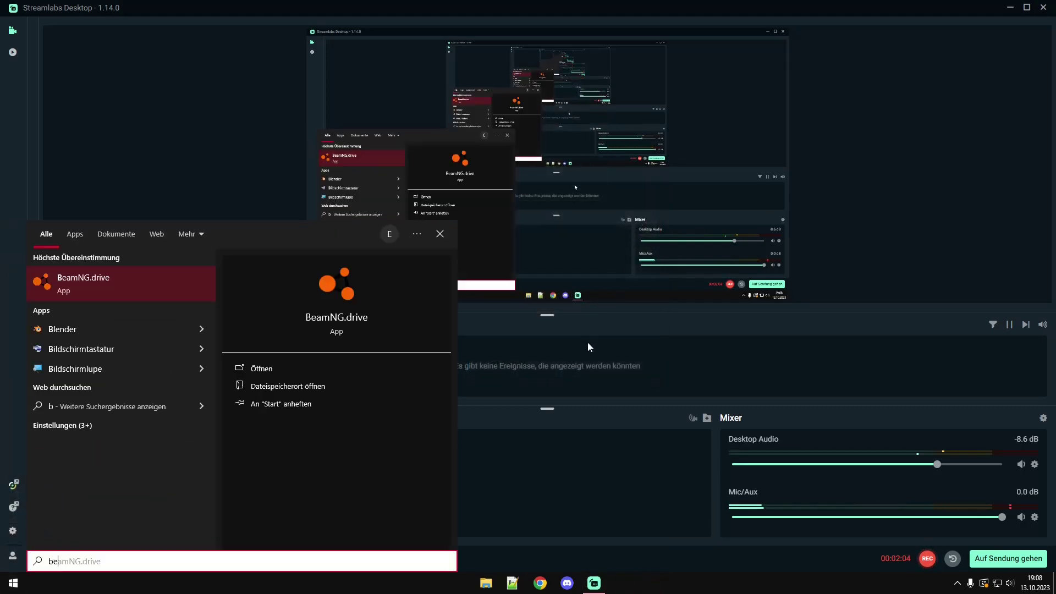
pyautogui.press('Return')
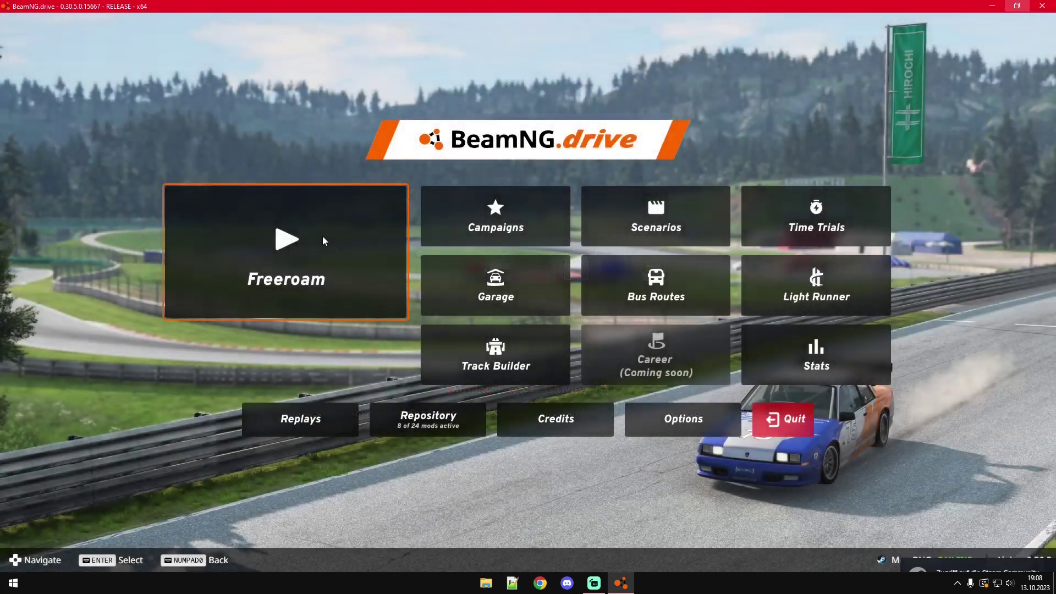
# Step: Open the Freeroam level list and include auxiliary debug content in it
pyautogui.click(323, 237)
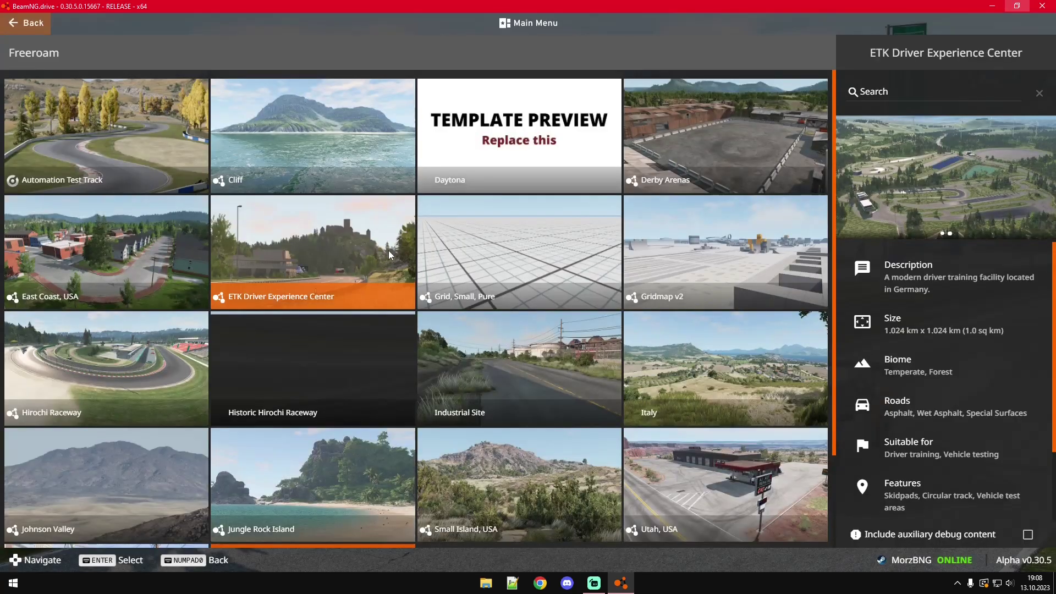
pyautogui.scroll(-2, 404, 292)
pyautogui.scroll(2, 396, 366)
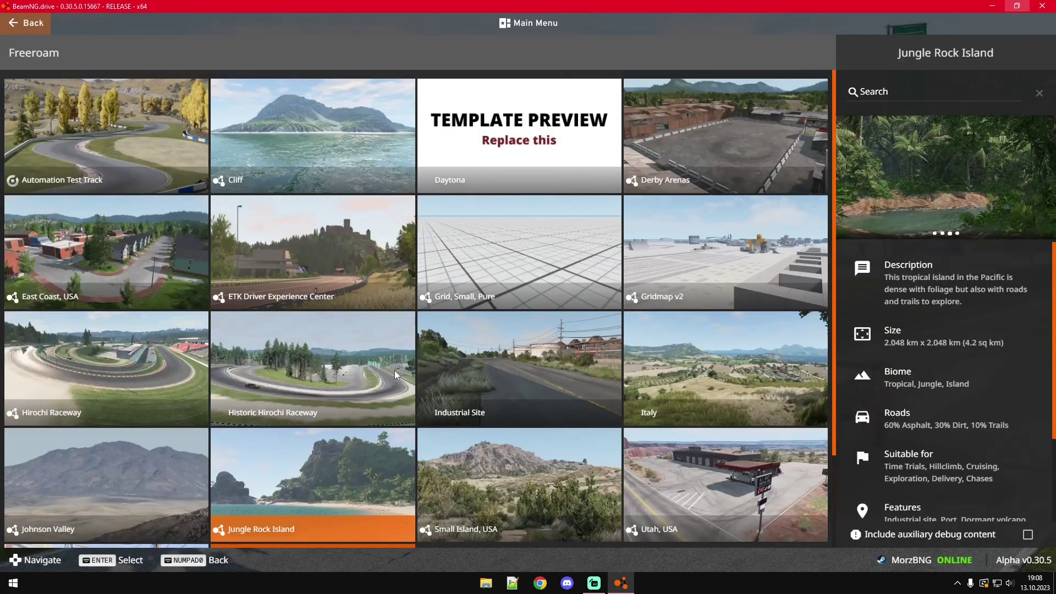
pyautogui.scroll(-2, 308, 286)
pyautogui.scroll(2, 192, 286)
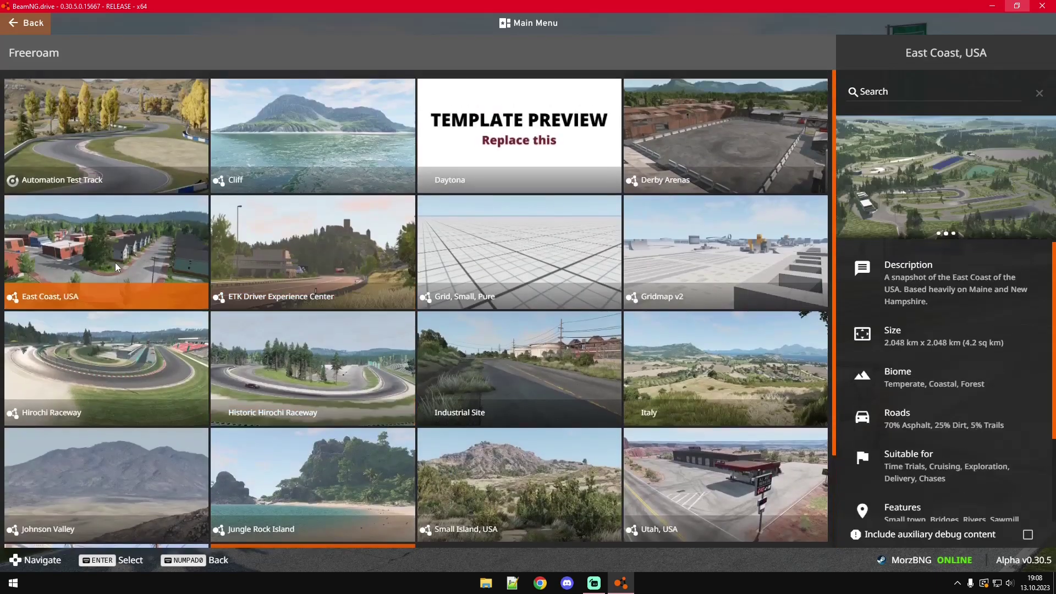
pyautogui.scroll(-2, 319, 295)
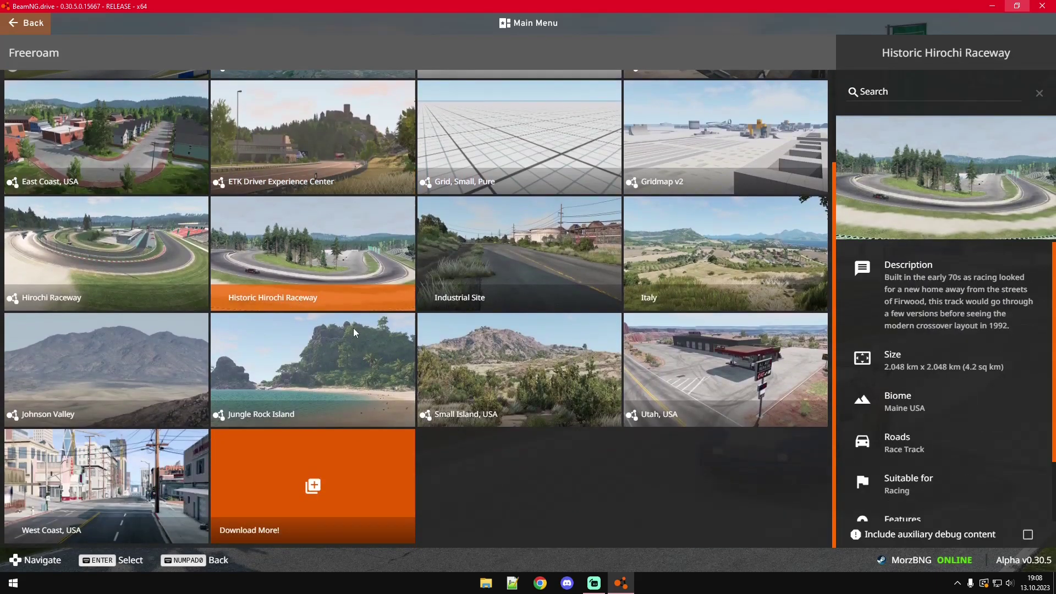
pyautogui.click(934, 536)
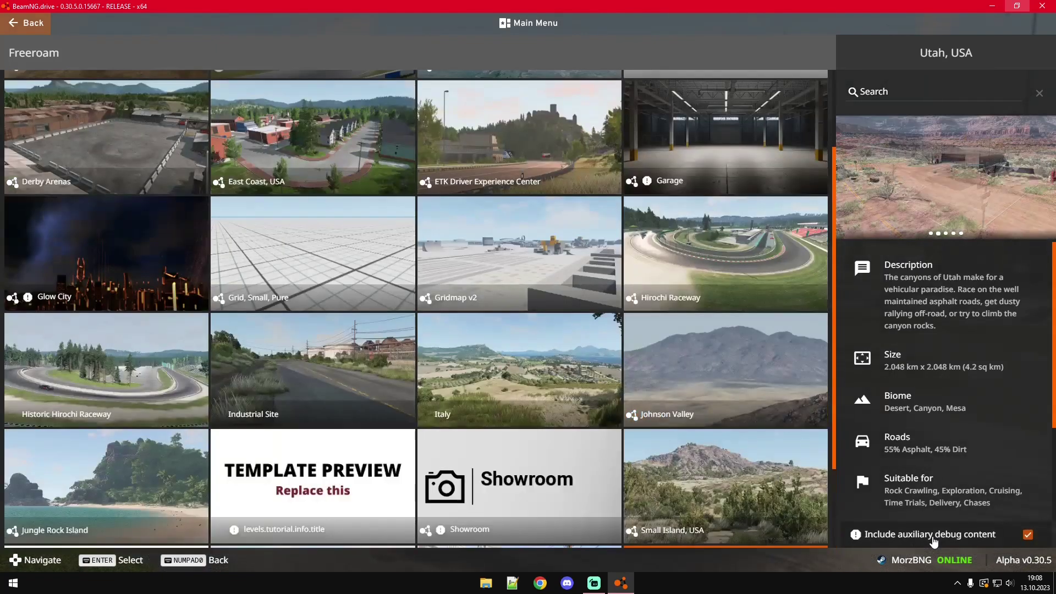
# Step: Load the levels.tutorial.info.title level at its Default spawn point
pyautogui.scroll(-2, 582, 457)
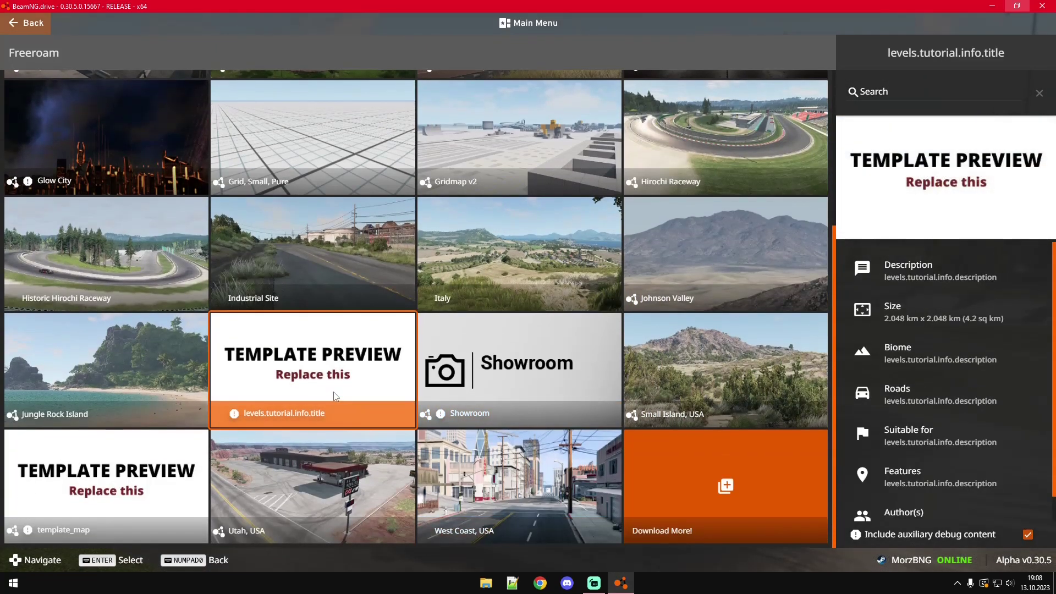
pyautogui.click(334, 394)
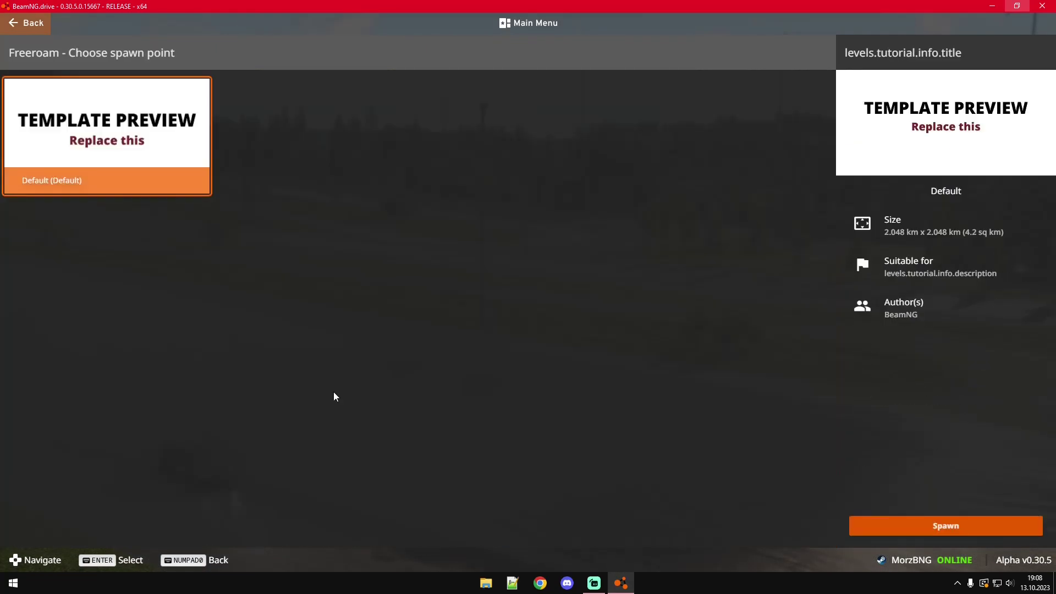
pyautogui.click(99, 144)
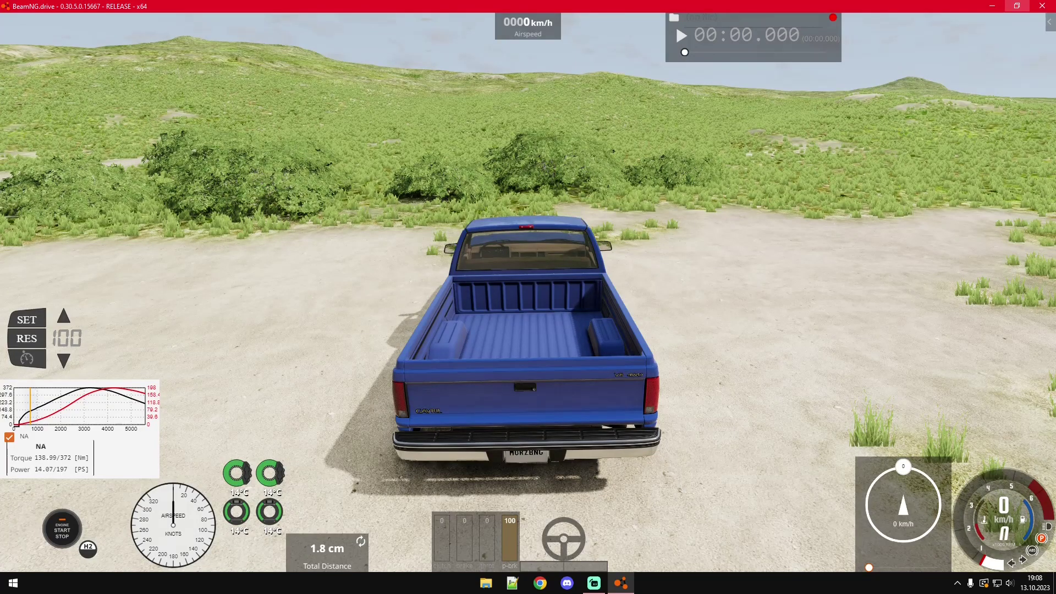
# Step: Open the %appdata% folder in File Explorer and go from AppData to Local\BeamNG.drive\0.30\levels\tutorial
pyautogui.press('super+r')
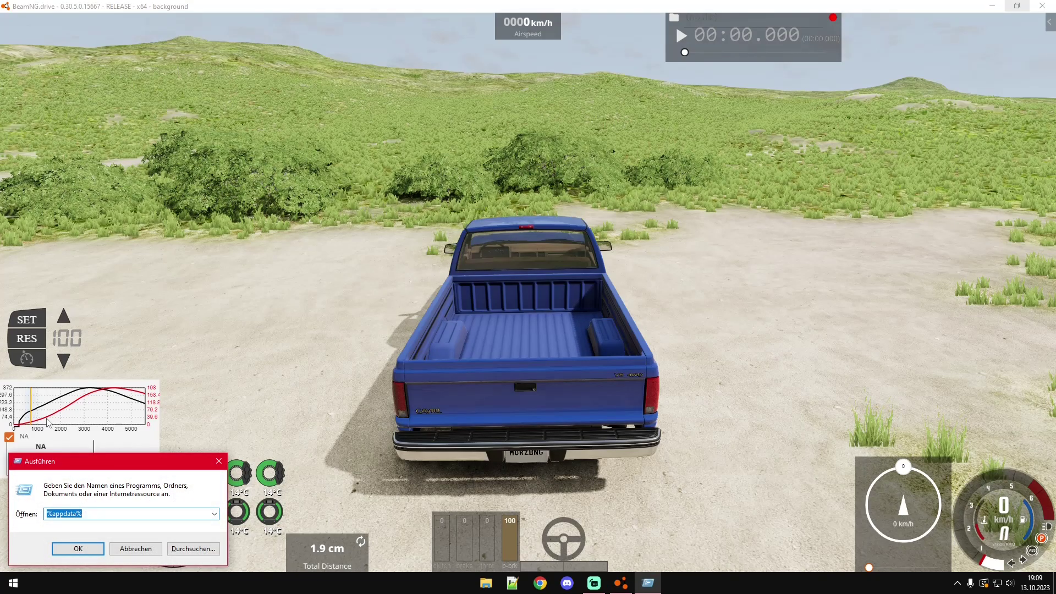
pyautogui.moveTo(104, 461); pyautogui.dragTo(135, 332)
pyautogui.press('Return')
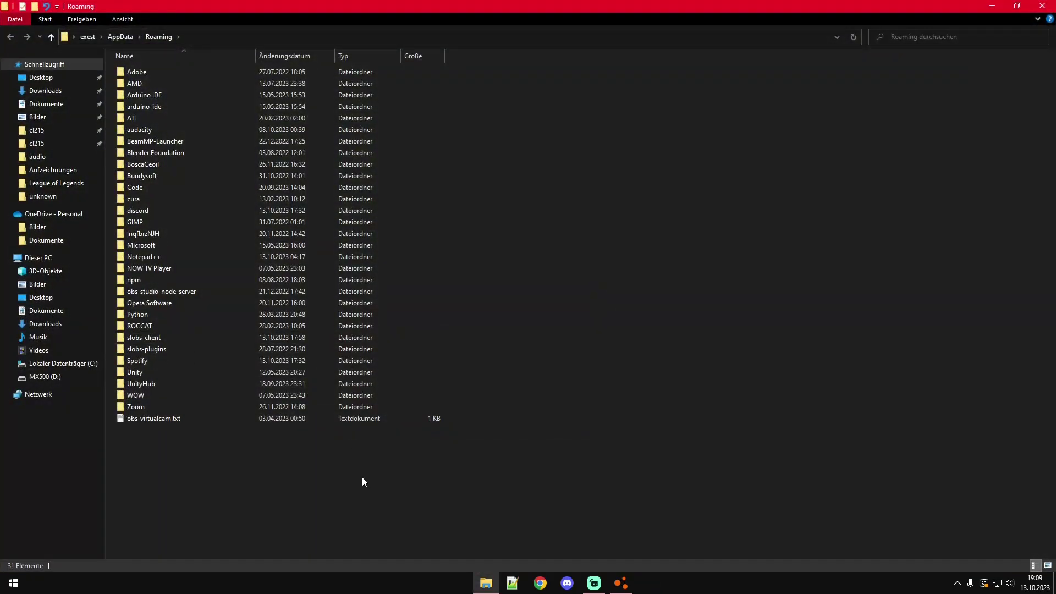
pyautogui.click(120, 36)
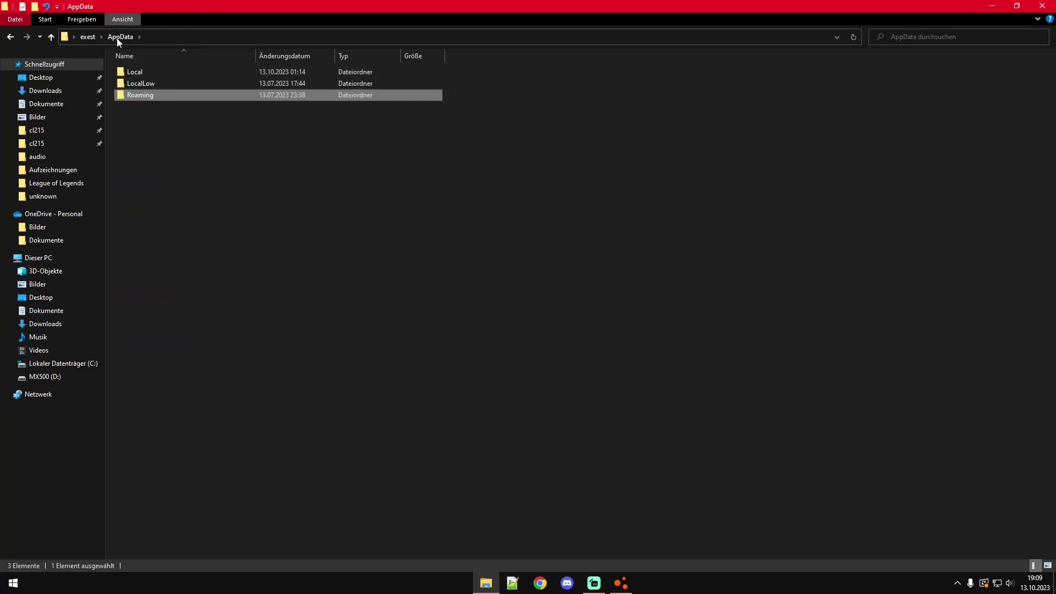
pyautogui.doubleClick(142, 72)
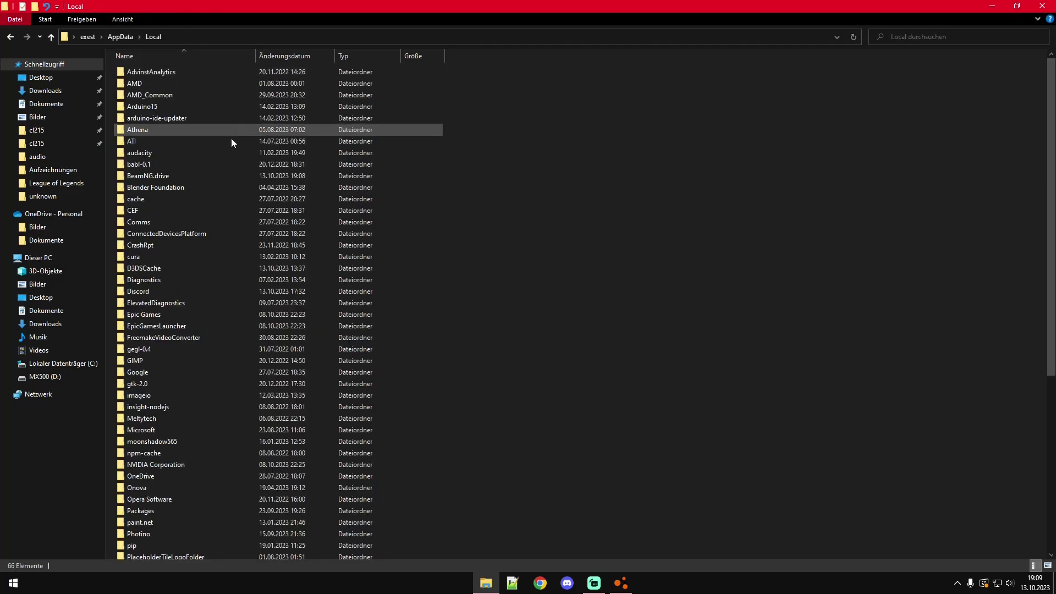
pyautogui.doubleClick(147, 175)
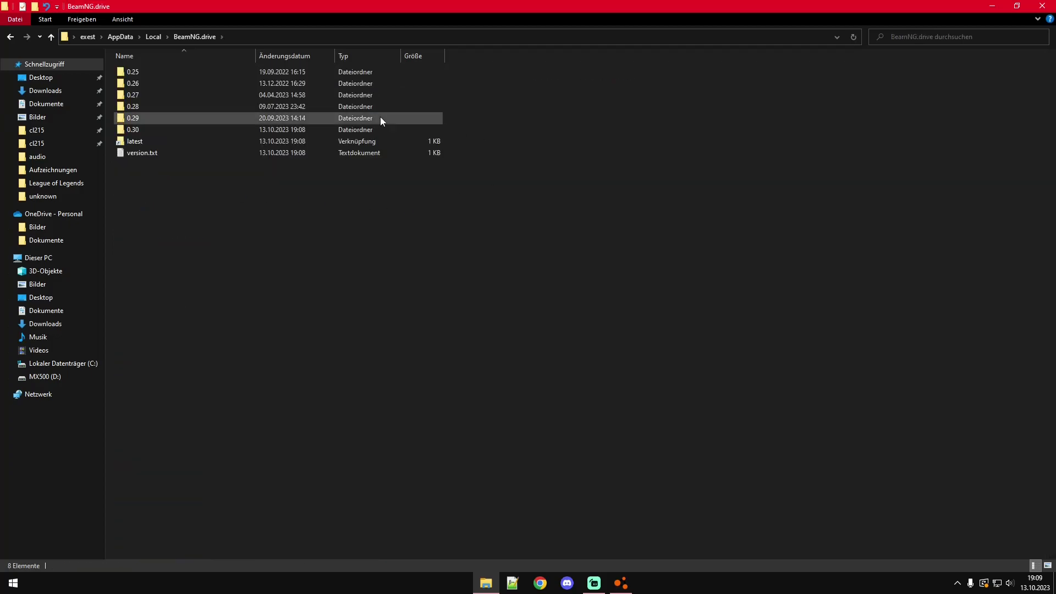
pyautogui.doubleClick(174, 140)
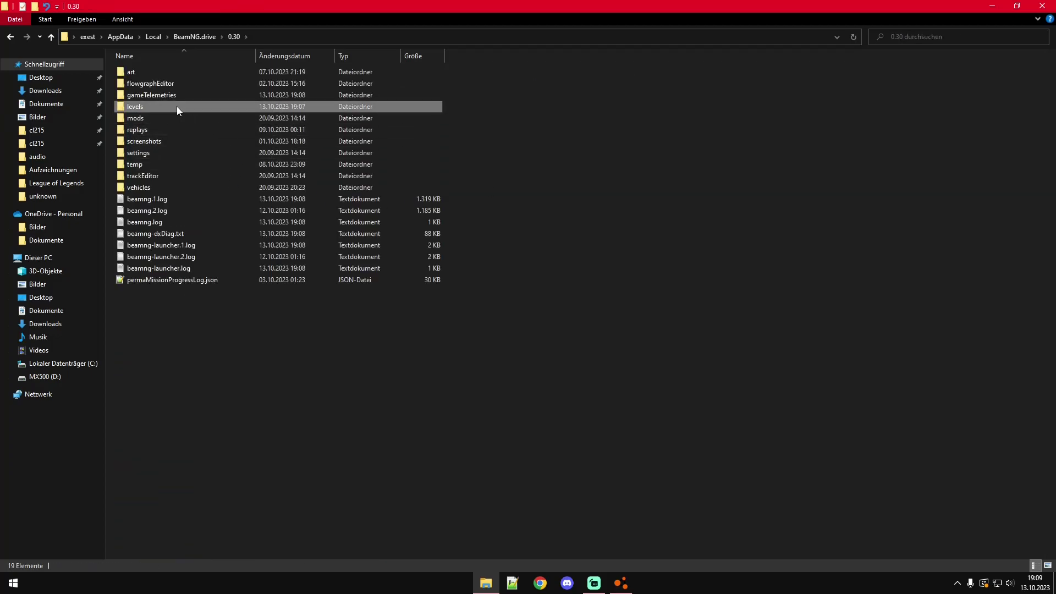
pyautogui.doubleClick(177, 107)
pyautogui.doubleClick(191, 95)
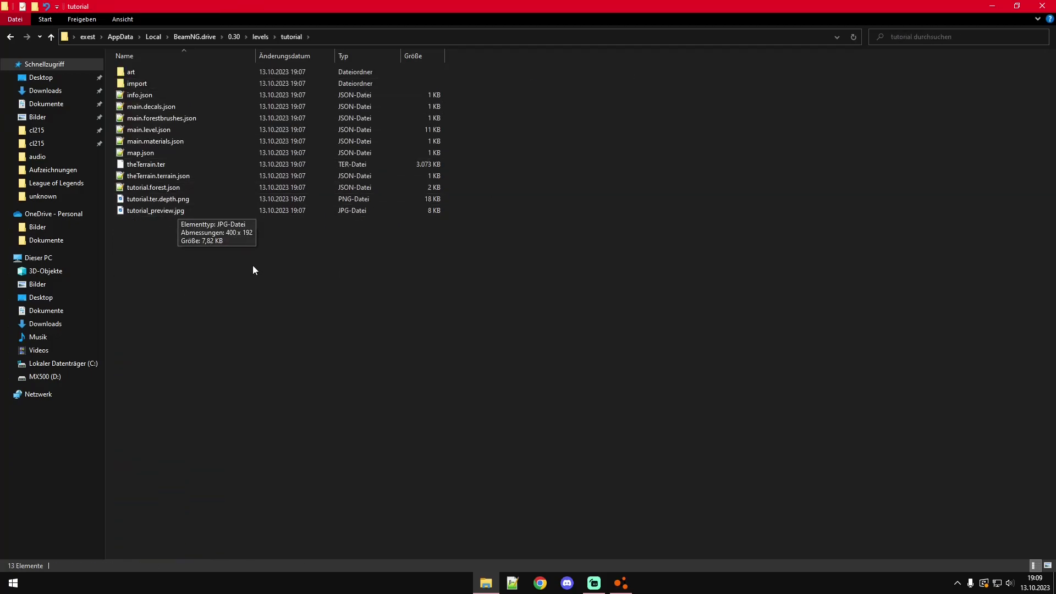
# Step: Open info.json from the tutorial level folder in Notepad++
pyautogui.moveTo(625, 256); pyautogui.dragTo(114, 63)
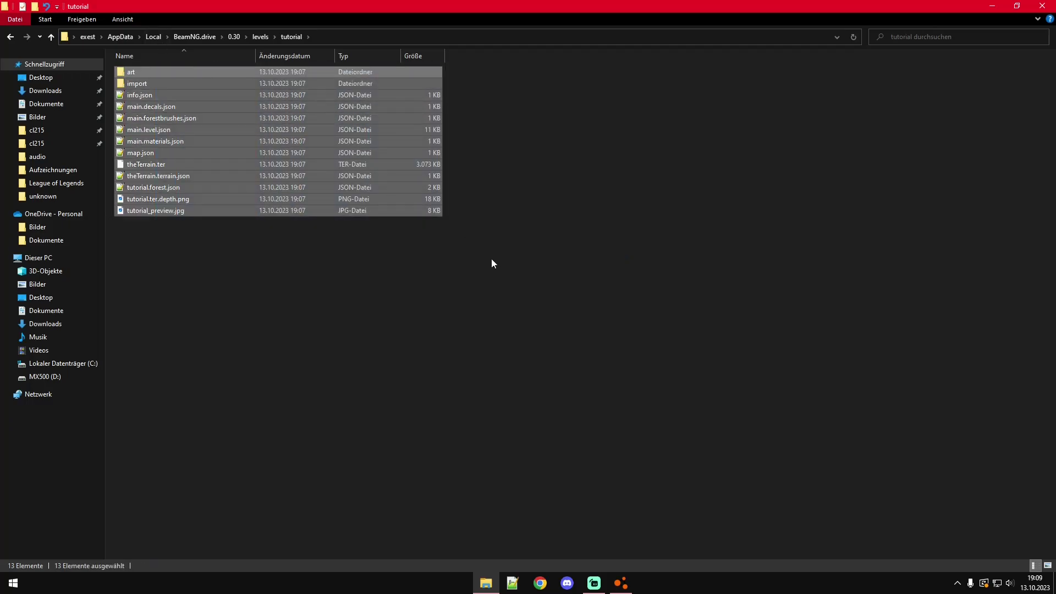
pyautogui.click(162, 95)
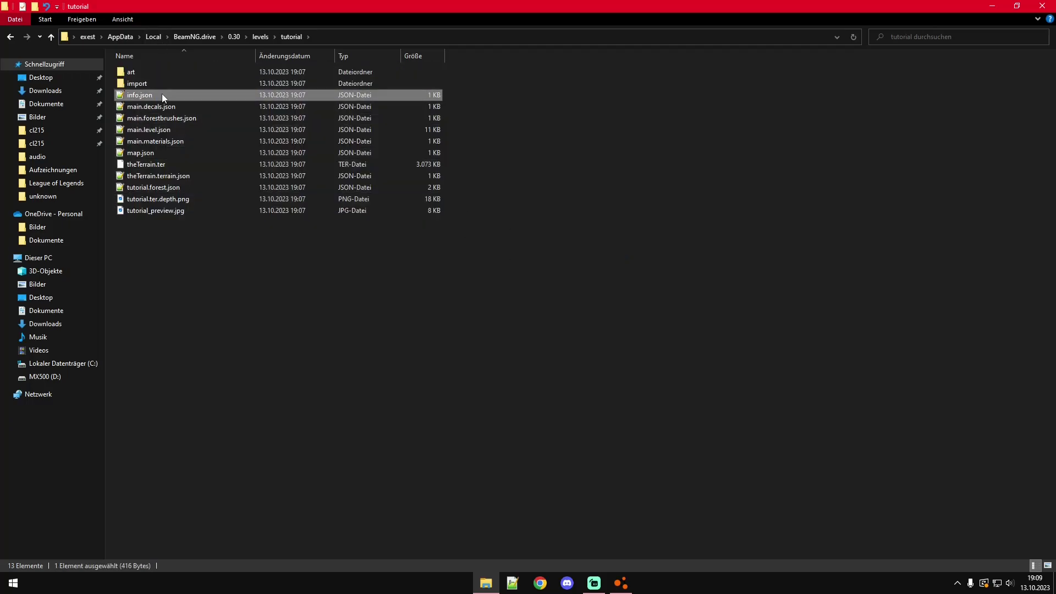
pyautogui.doubleClick(161, 95)
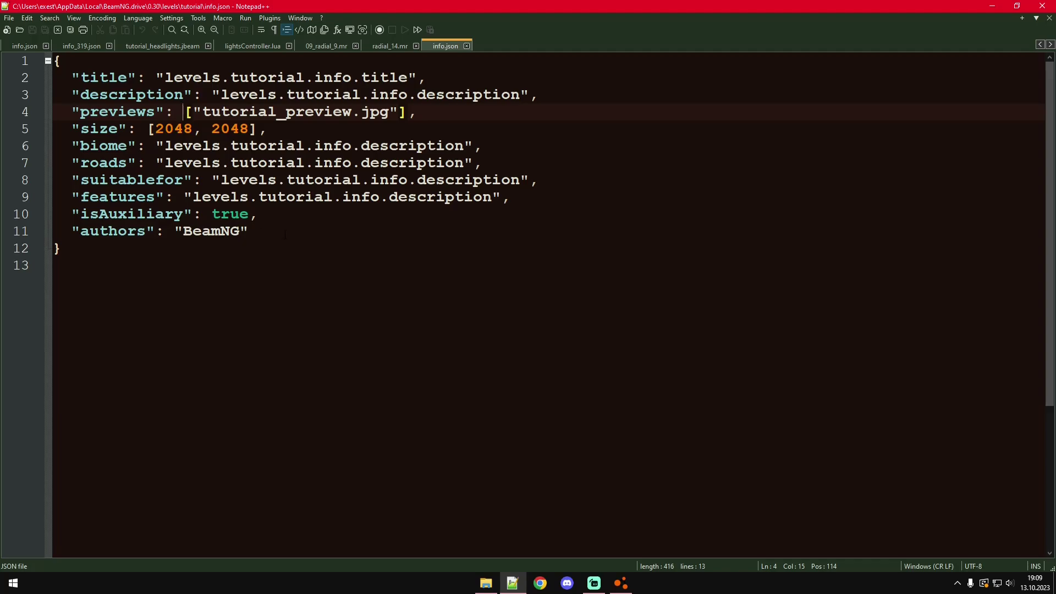
pyautogui.press('super')
pyautogui.write('edit')
pyautogui.press('Return')
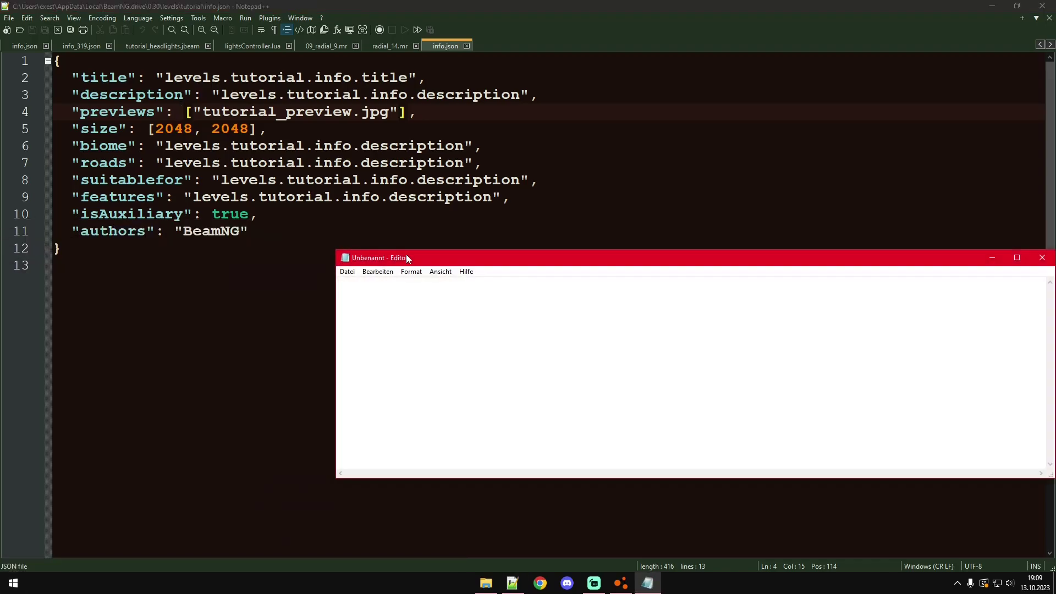
pyautogui.moveTo(407, 258); pyautogui.dragTo(198, 182)
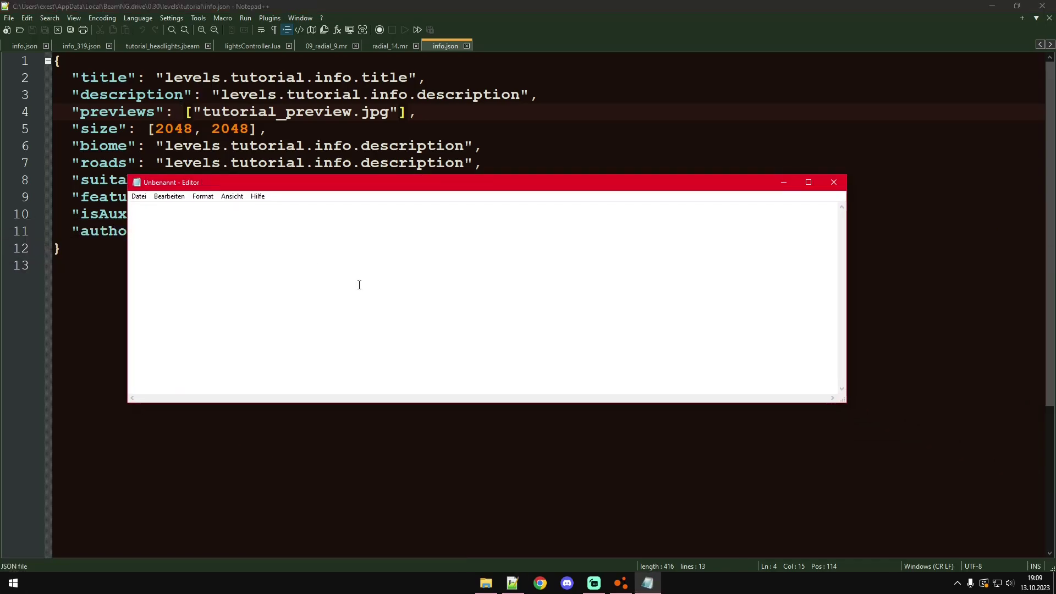
pyautogui.click(834, 182)
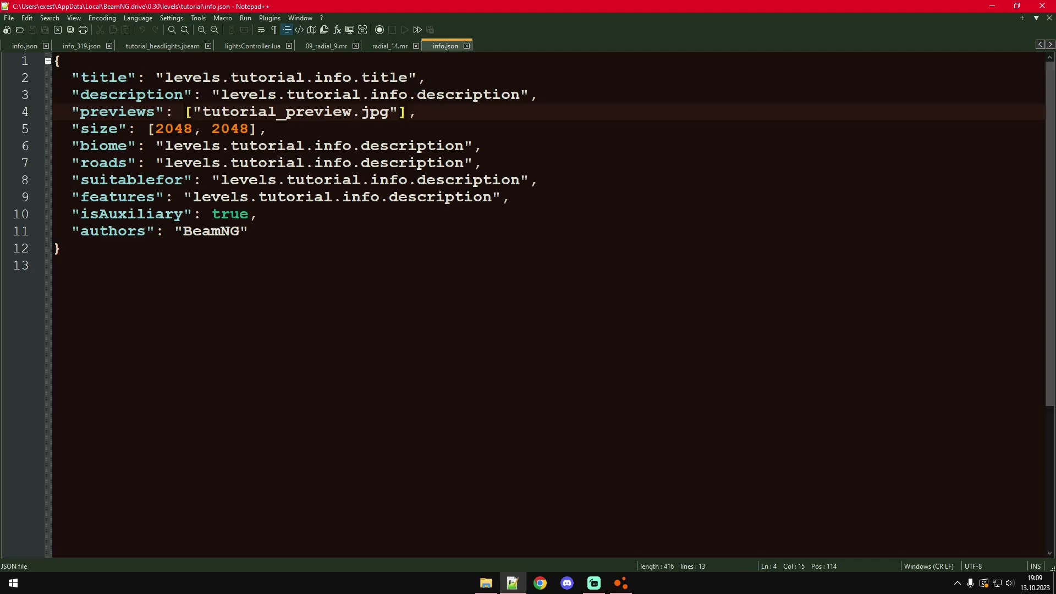
# Step: Set isAuxiliary to false in info.json and switch back to BeamNG.drive
pyautogui.doubleClick(232, 216)
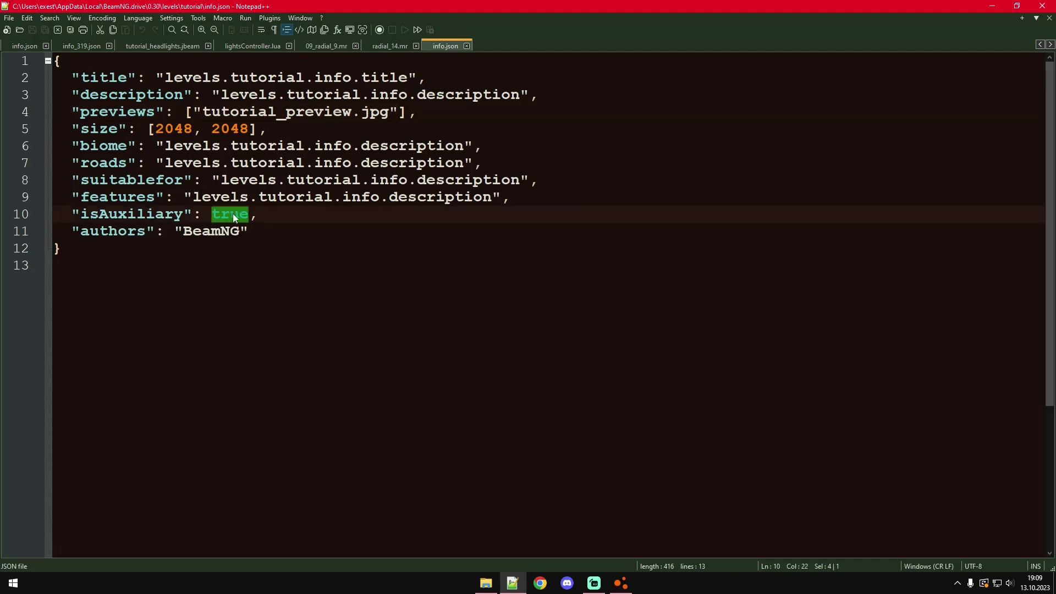
pyautogui.write('false')
pyautogui.doubleClick(222, 231)
pyautogui.click(269, 215)
pyautogui.hotkey('alt', 'Tab')
pyautogui.hotkey('alt', 'Tab')
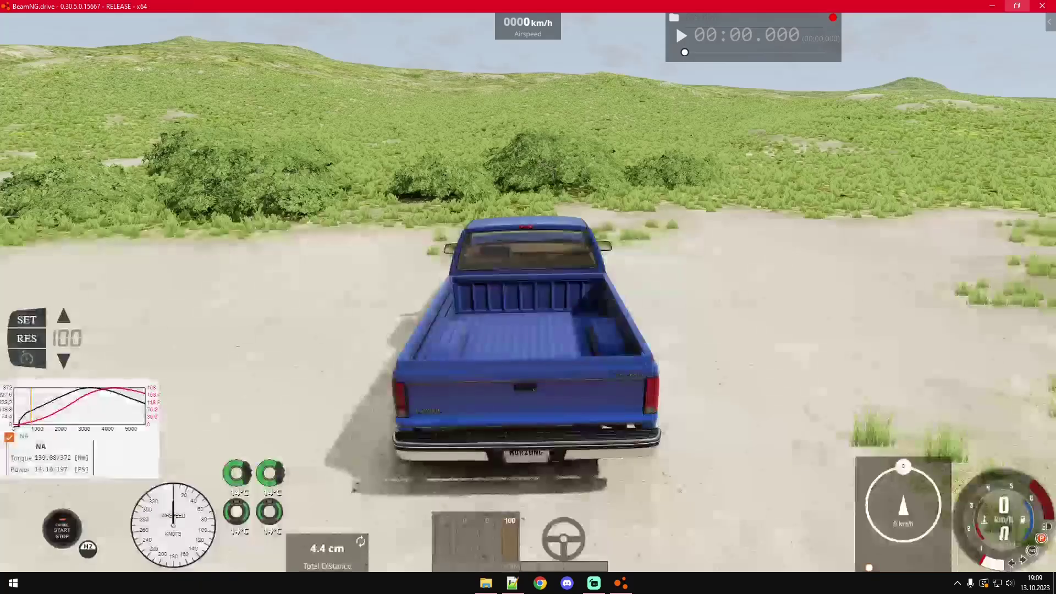
# Step: Replace the authors value in the tutorial level's info.json with the creator's username and save the file in Notepad++
pyautogui.hotkey('alt', 'Tab')
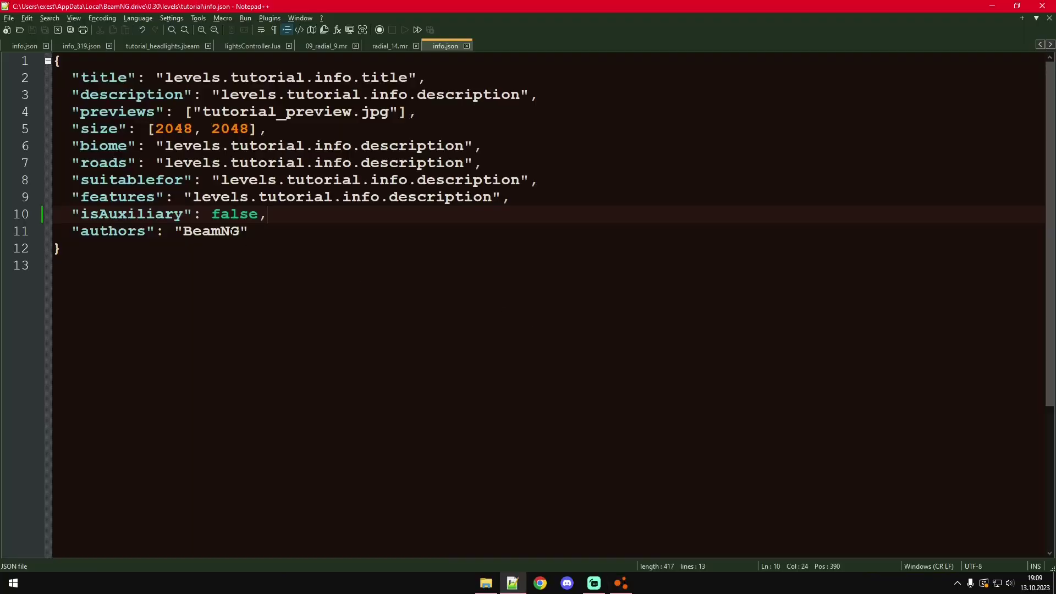
pyautogui.doubleClick(215, 231)
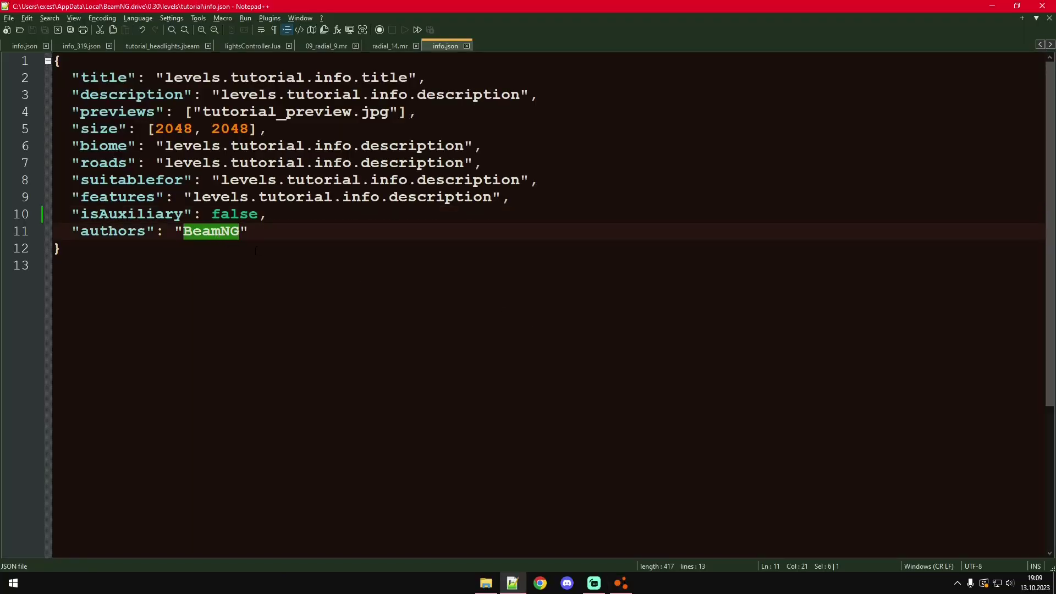
pyautogui.write('Morz')
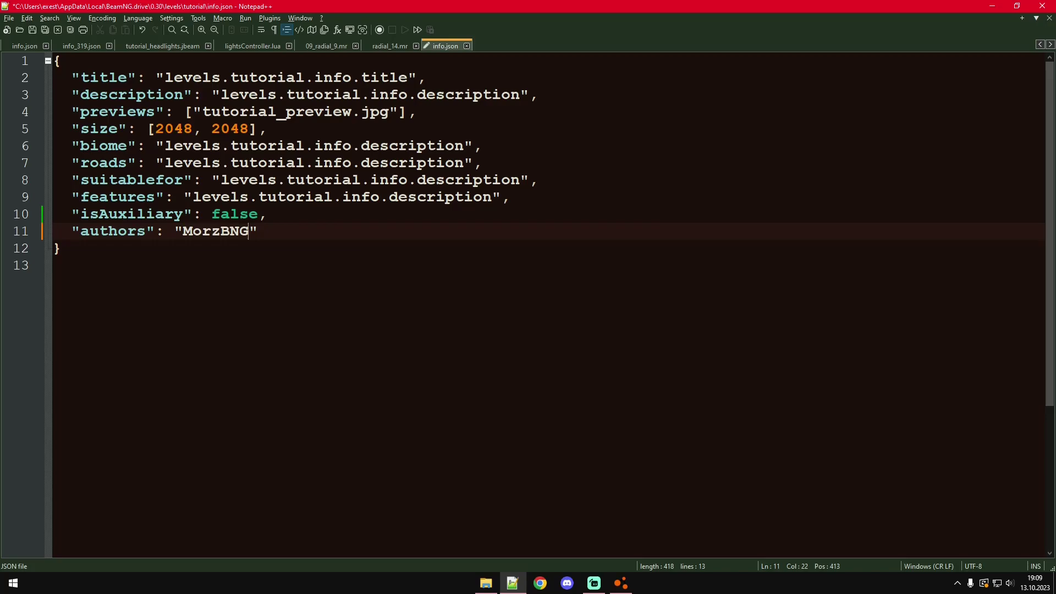
pyautogui.hotkey('ctrl', 's')
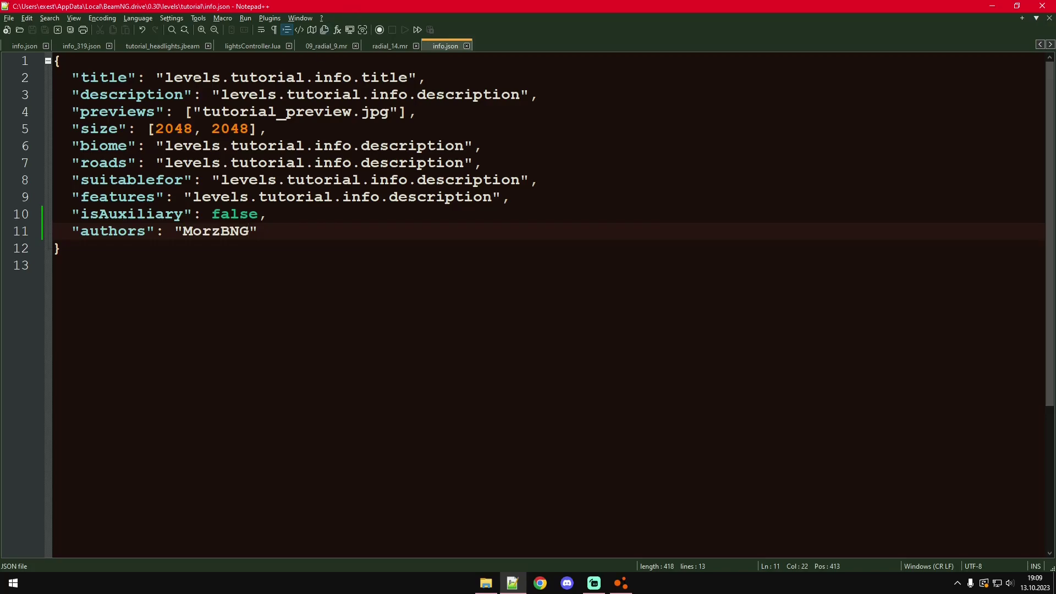
# Step: Review the title, description, biome, roads and suitablefor fields in info.json
pyautogui.doubleClick(105, 79)
pyautogui.doubleClick(105, 99)
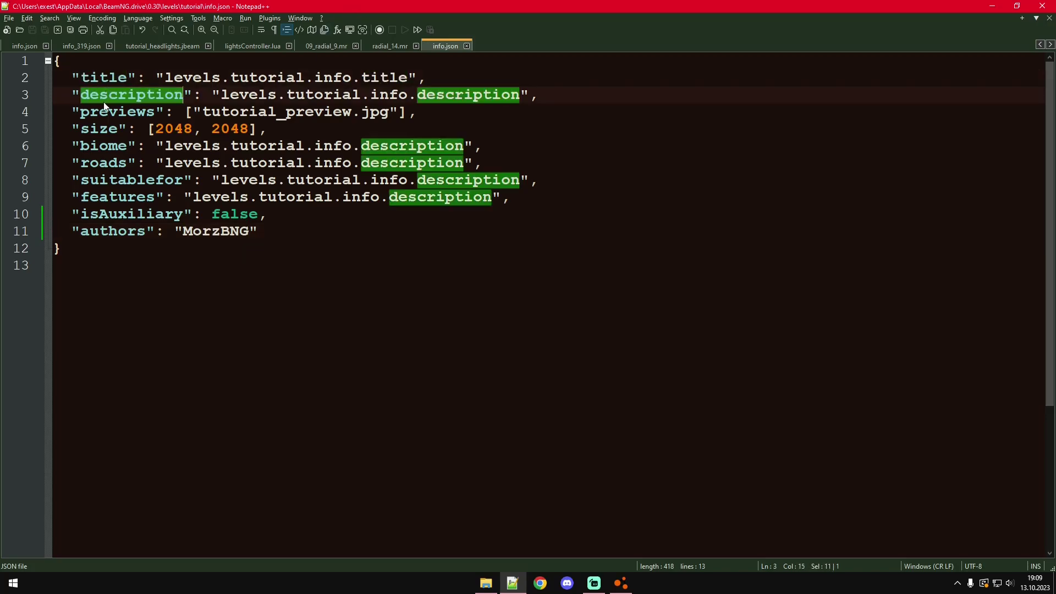
pyautogui.doubleClick(104, 146)
pyautogui.doubleClick(103, 163)
pyautogui.doubleClick(100, 182)
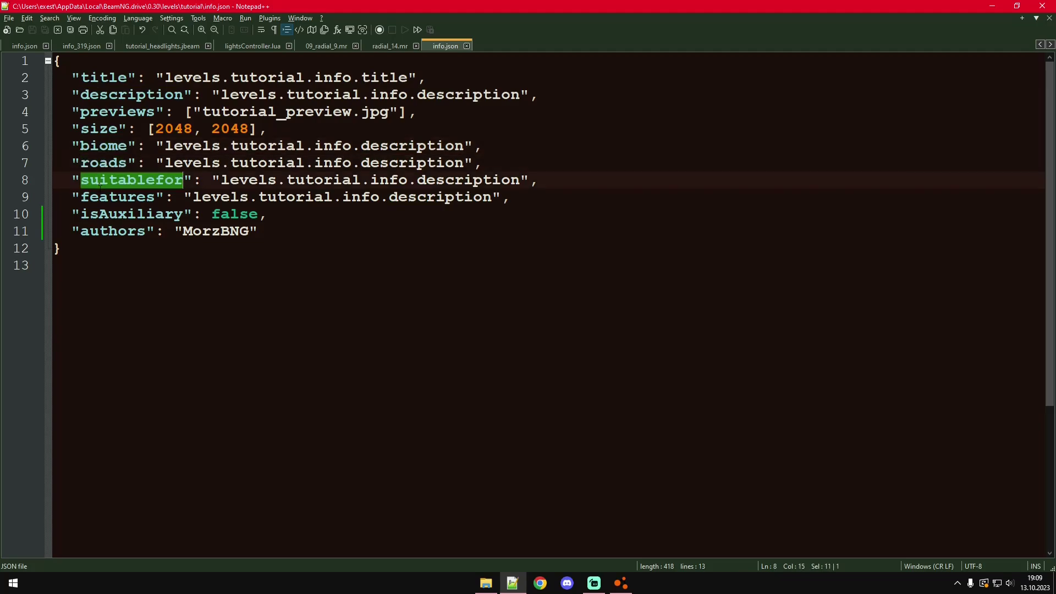
# Step: Switch to BeamNG.drive and examine the levels.tutorial.info.title level's details in the Freeroam level list and its spawn point page
pyautogui.hotkey('alt', 'Tab')
pyautogui.press('Escape')
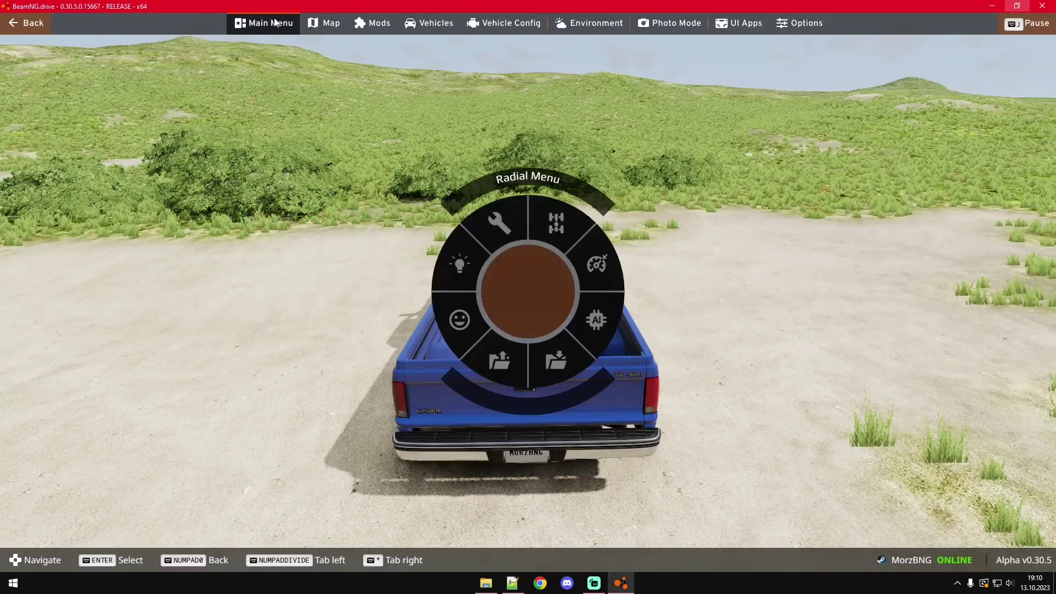
pyautogui.click(272, 23)
pyautogui.click(316, 266)
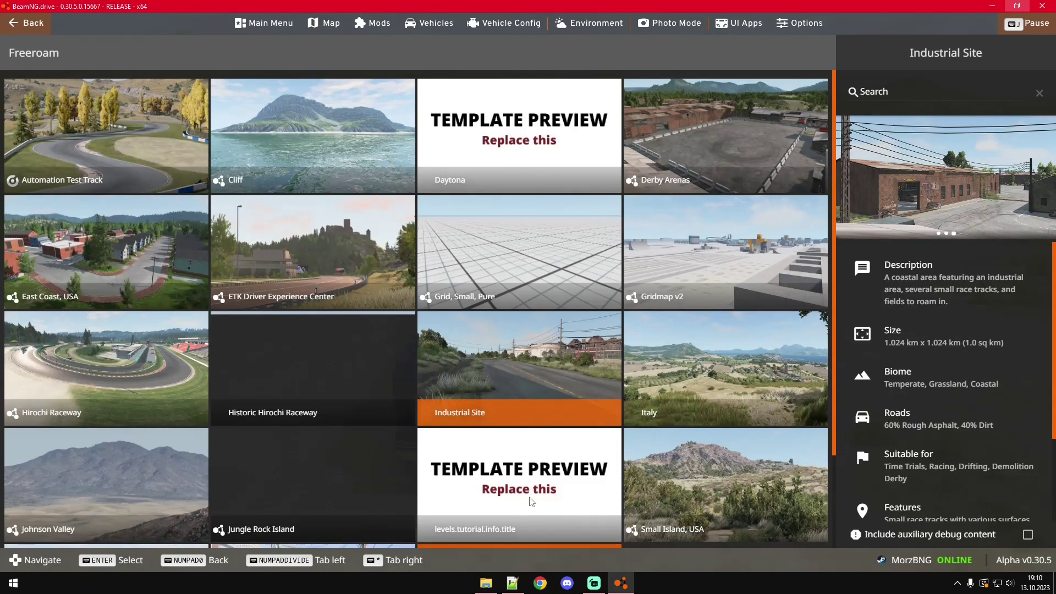
pyautogui.click(531, 501)
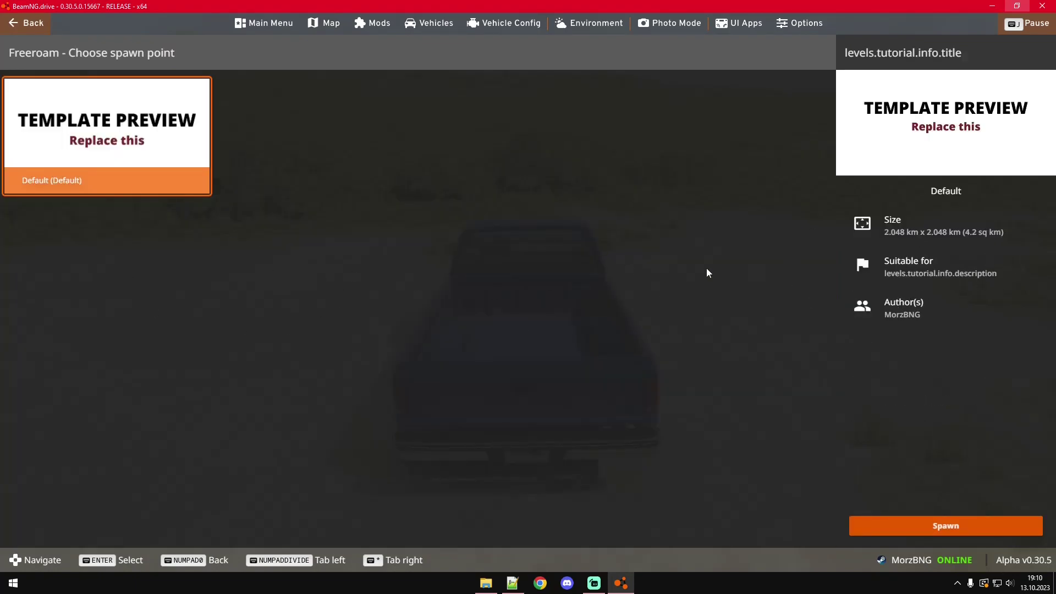
pyautogui.press('Escape')
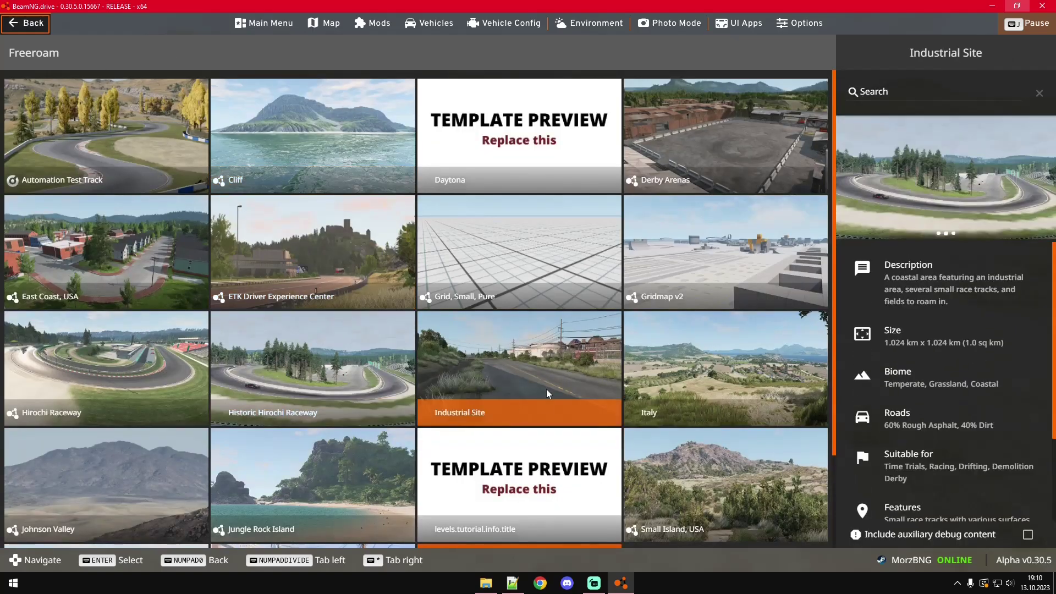
pyautogui.scroll(-2, 509, 495)
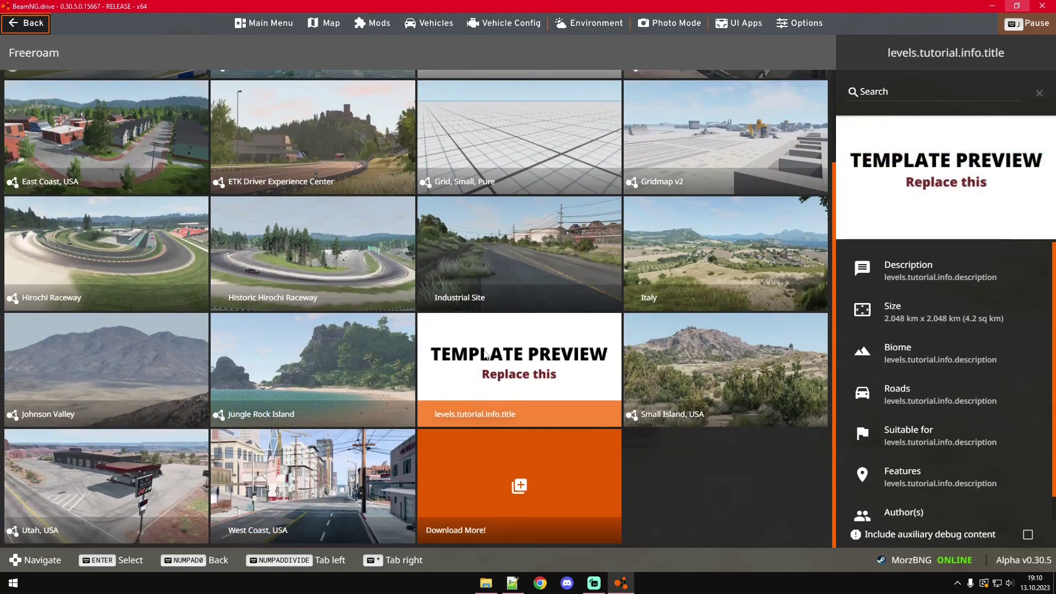
pyautogui.click(517, 355)
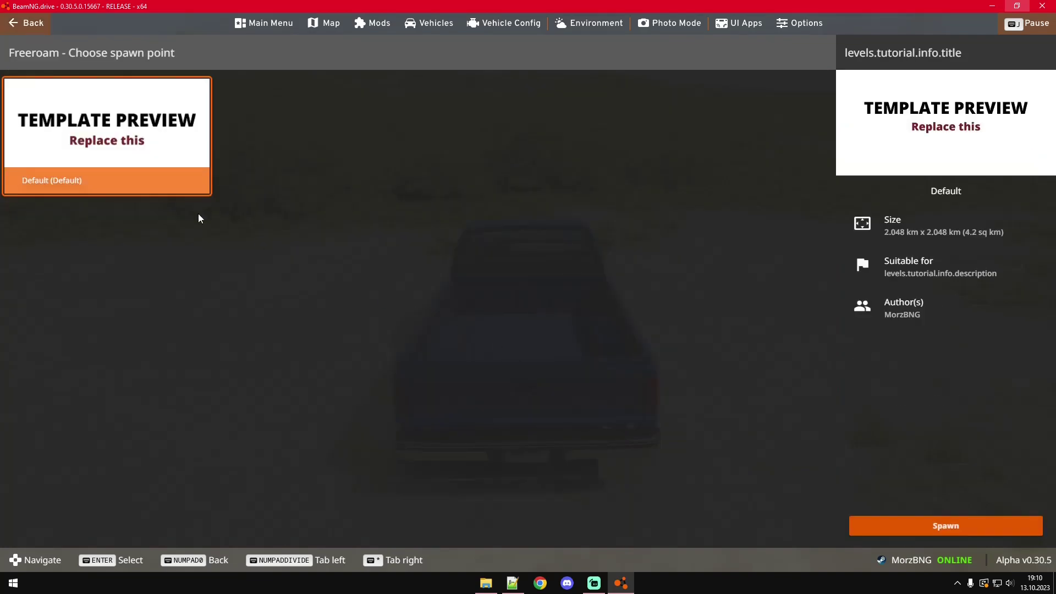
# Step: Switch back to Notepad++, set the title in info.json to Tutorial and save the file
pyautogui.hotkey('alt', 'Tab')
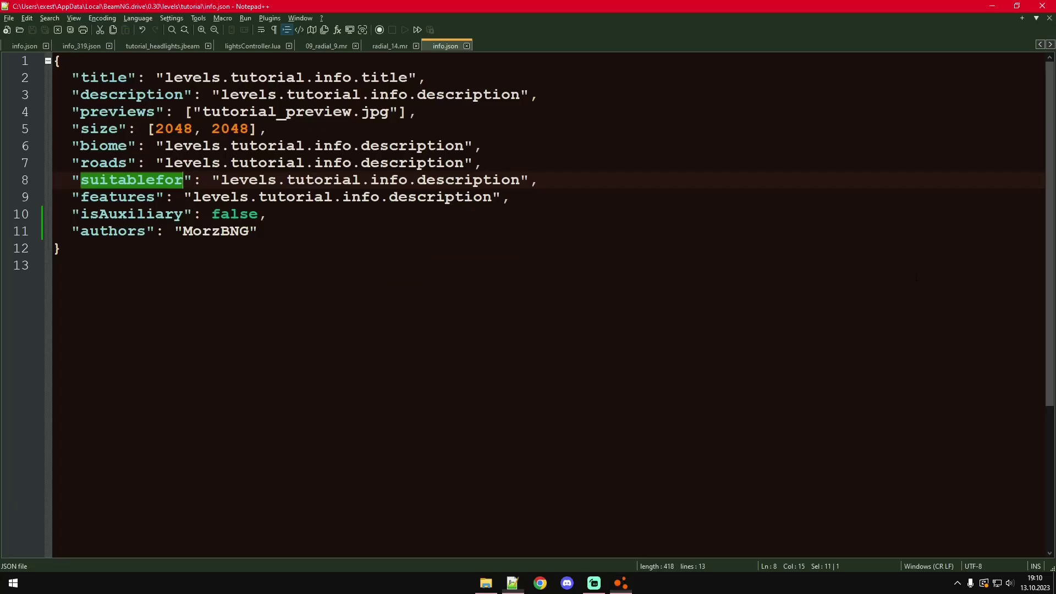
pyautogui.click(561, 177)
pyautogui.moveTo(165, 78); pyautogui.dragTo(305, 78)
pyautogui.doubleClick(179, 79)
pyautogui.doubleClick(385, 78)
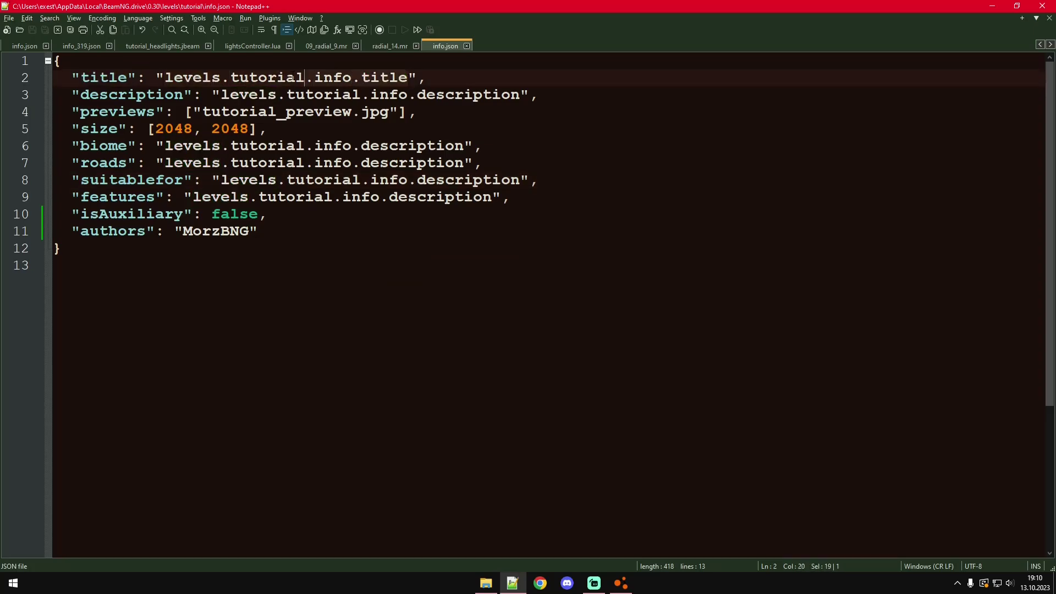
pyautogui.doubleClick(185, 80)
pyautogui.moveTo(185, 80); pyautogui.dragTo(306, 78)
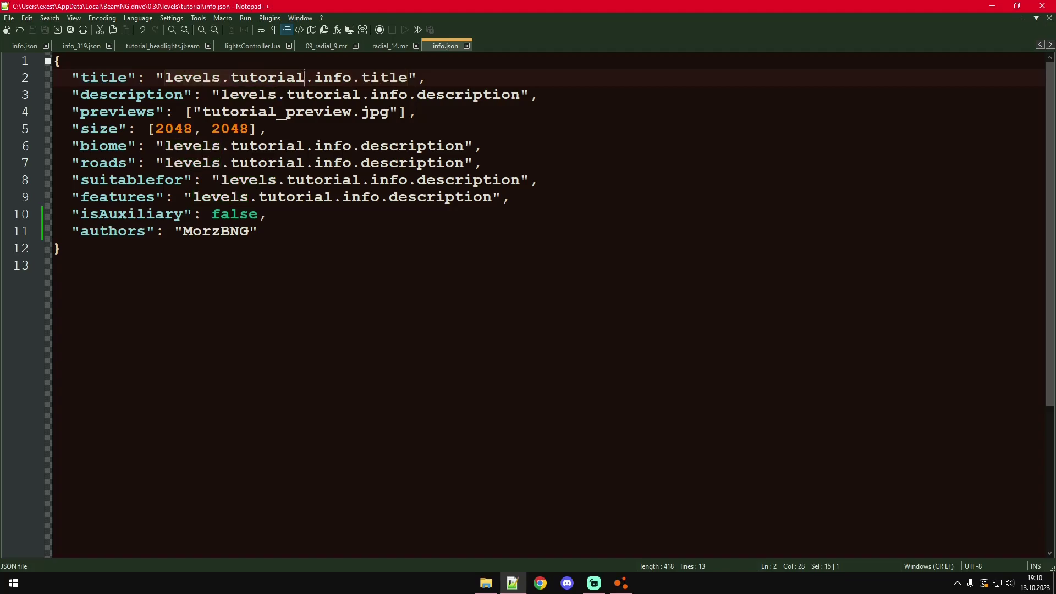
pyautogui.tripleClick(390, 78)
pyautogui.click(389, 78)
pyautogui.doubleClick(387, 78)
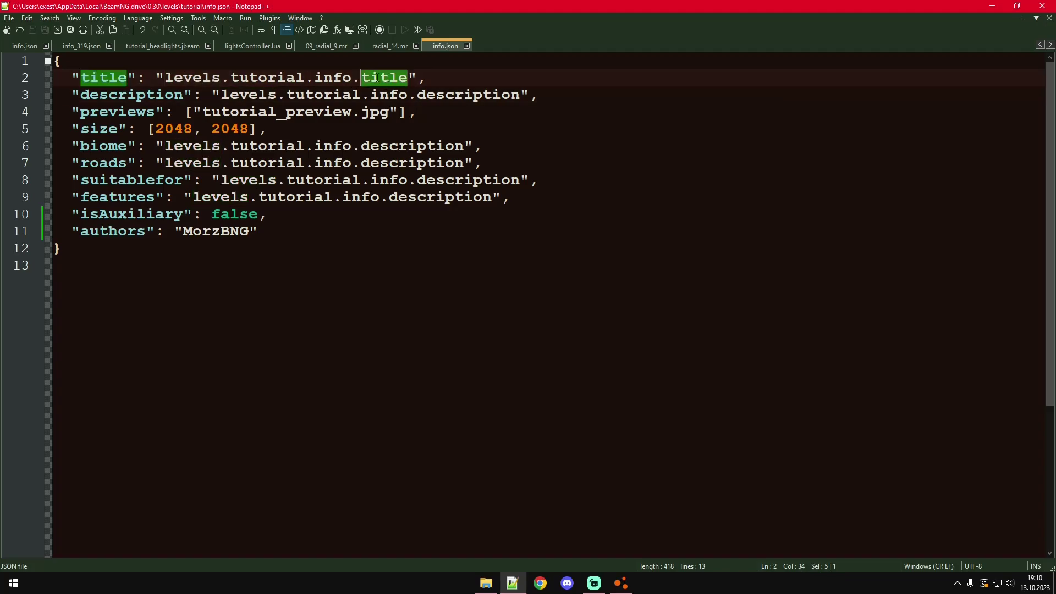
pyautogui.moveTo(388, 78); pyautogui.dragTo(351, 77)
pyautogui.click(192, 81)
pyautogui.doubleClick(183, 78)
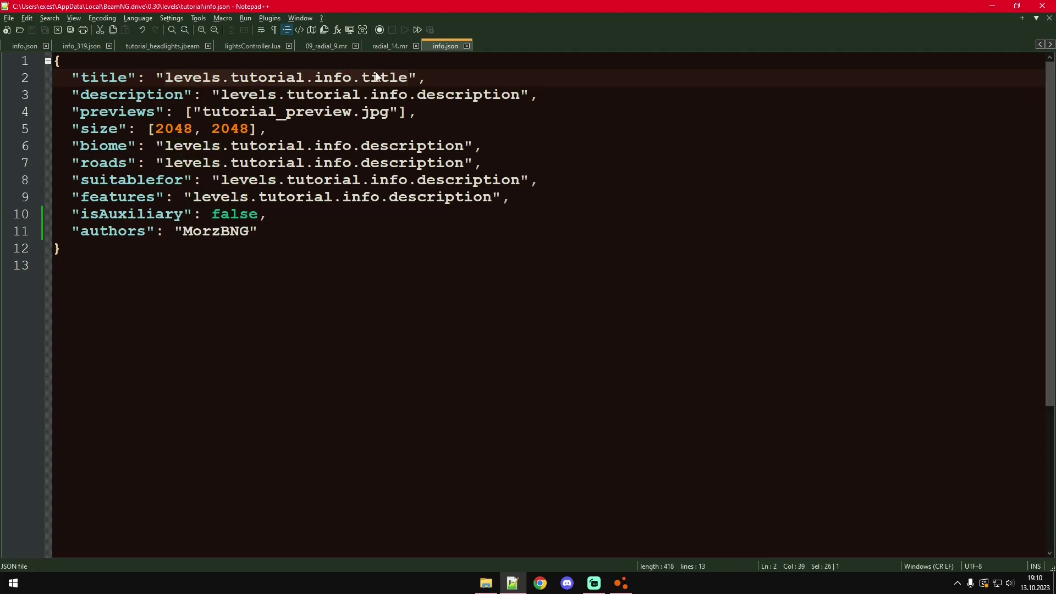
pyautogui.press('BackSpace')
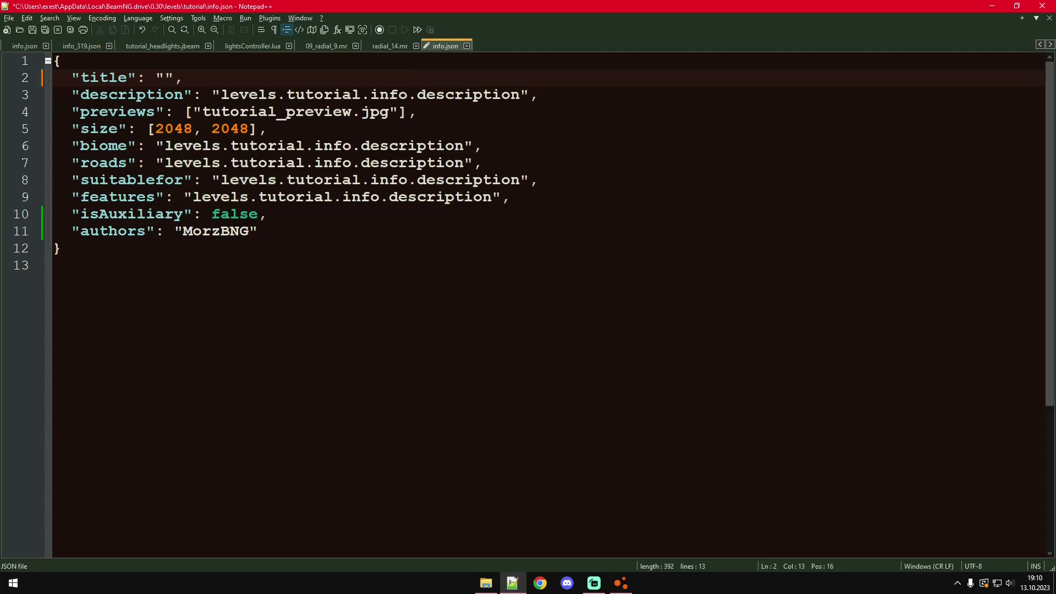
pyautogui.write('Tutorial')
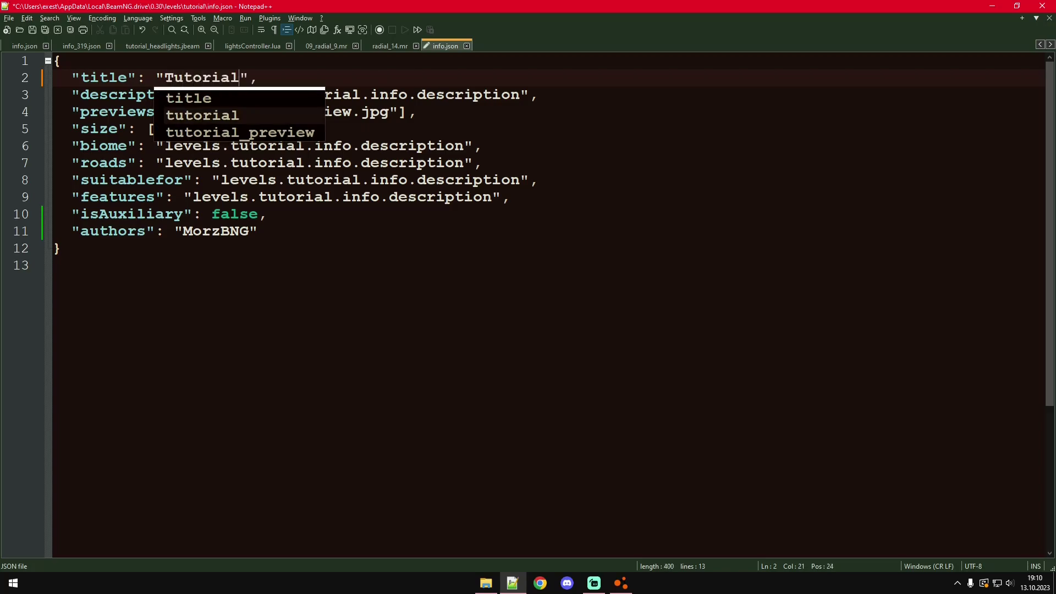
pyautogui.hotkey('ctrl', 's')
# Step: Examine the placeholder text of the description and biome fields in info.json
pyautogui.doubleClick(468, 94)
pyautogui.moveTo(468, 95); pyautogui.dragTo(328, 94)
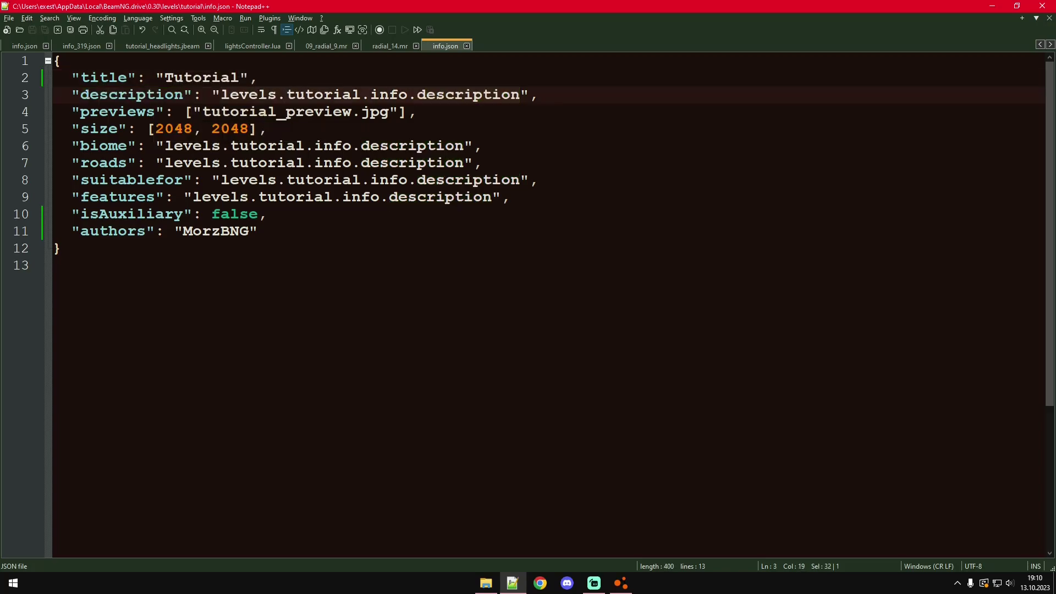
pyautogui.click(257, 94)
pyautogui.doubleClick(258, 94)
pyautogui.moveTo(257, 95)
pyautogui.mouseDown()
pyautogui.moveTo(463, 94)
pyautogui.moveTo(259, 95)
pyautogui.mouseUp()
pyautogui.doubleClick(462, 95)
pyautogui.doubleClick(187, 146)
pyautogui.moveTo(187, 146); pyautogui.dragTo(464, 145)
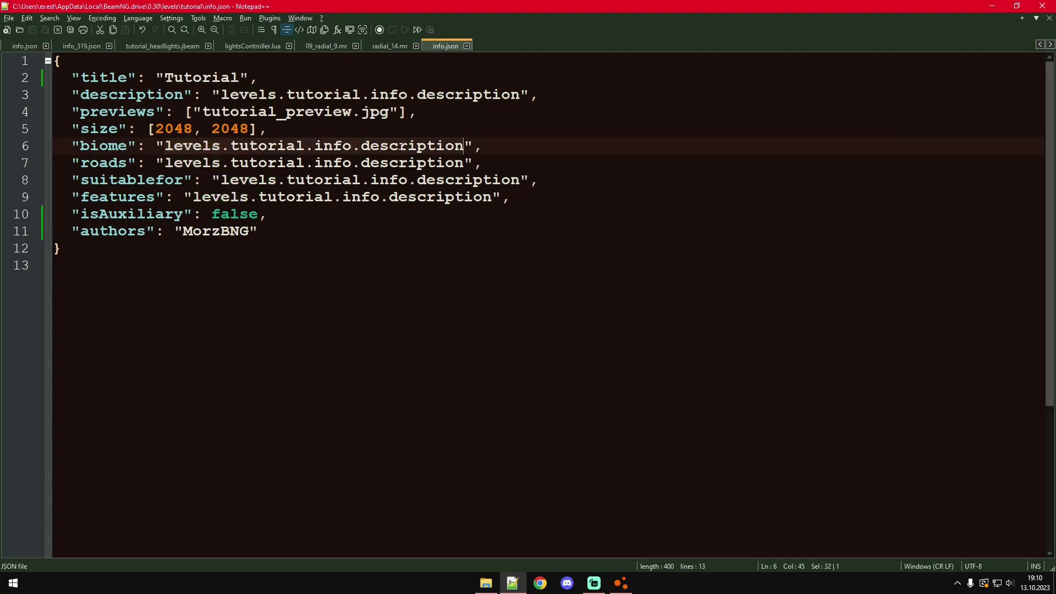
pyautogui.click(489, 145)
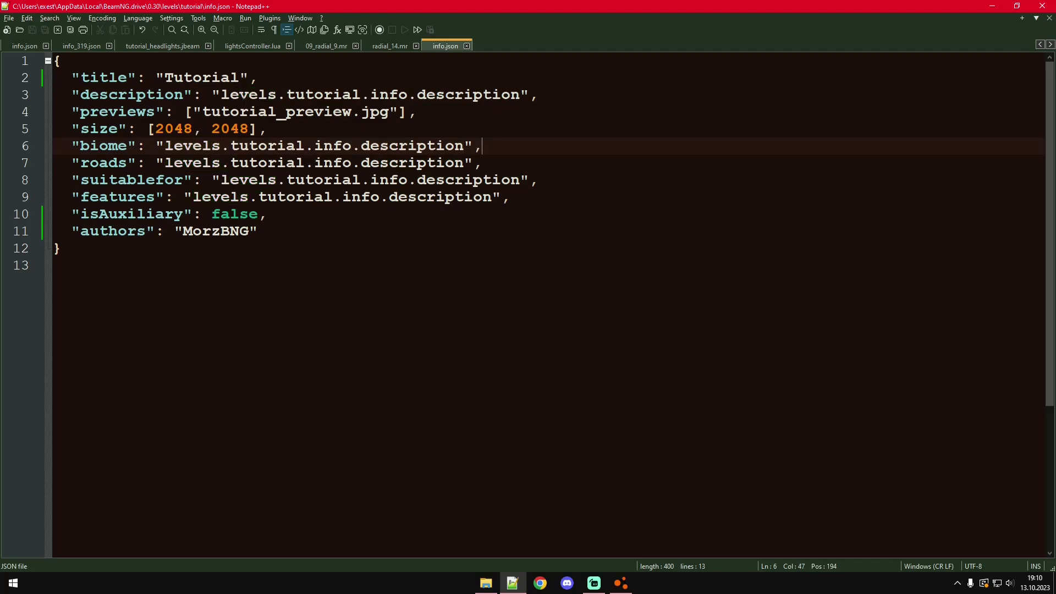
# Step: Clear the description value in info.json, leaving empty quotes, and save the file
pyautogui.doubleClick(247, 95)
pyautogui.moveTo(248, 94); pyautogui.dragTo(519, 94)
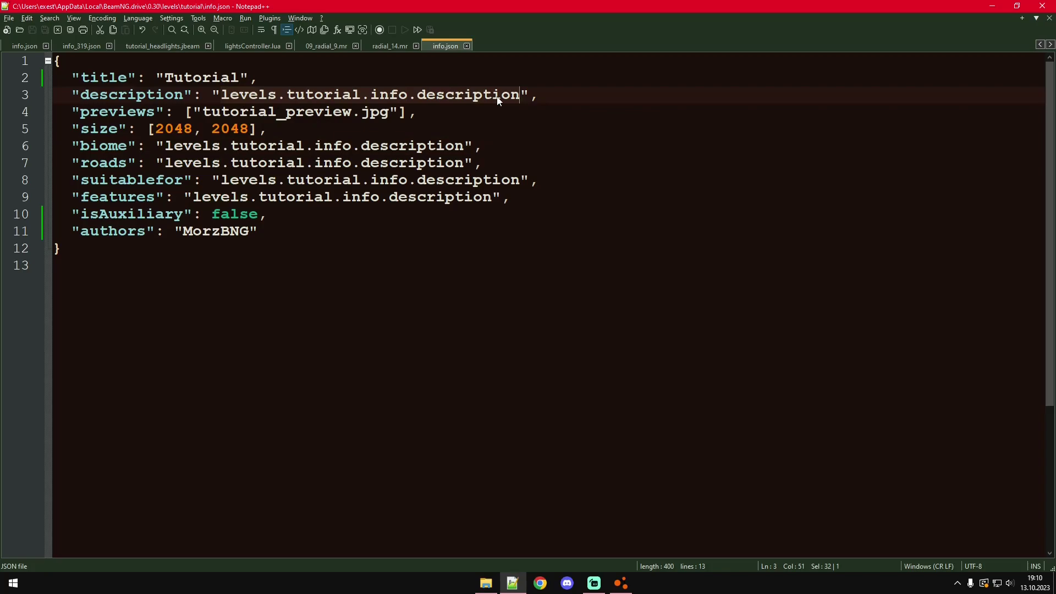
pyautogui.press('BackSpace')
pyautogui.hotkey('ctrl', 's')
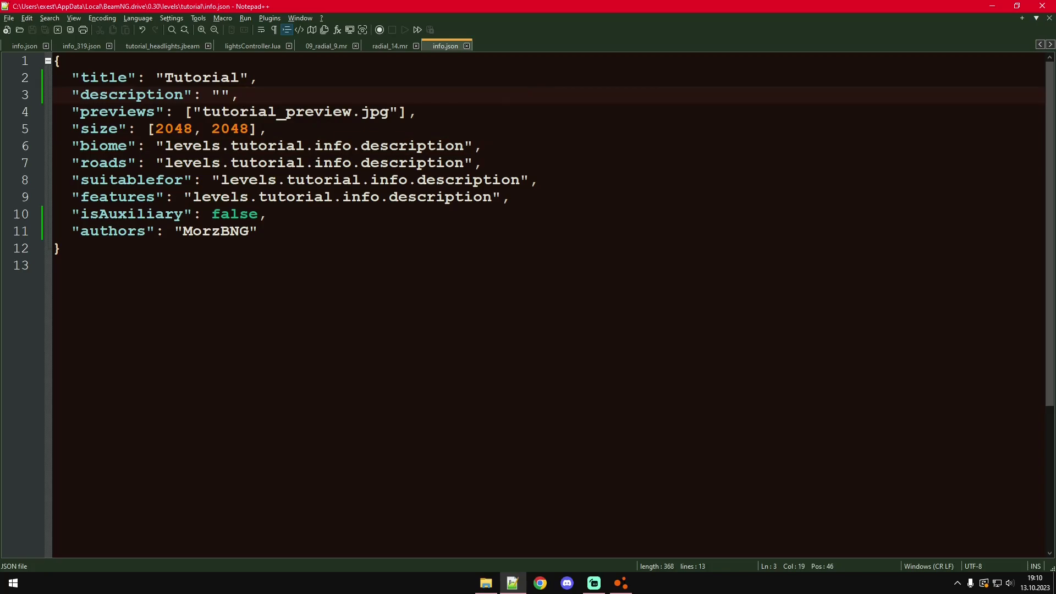
# Step: Switch to BeamNG.drive and leave the spawn point page and menus to return to the loaded level
pyautogui.hotkey('alt', 'Tab')
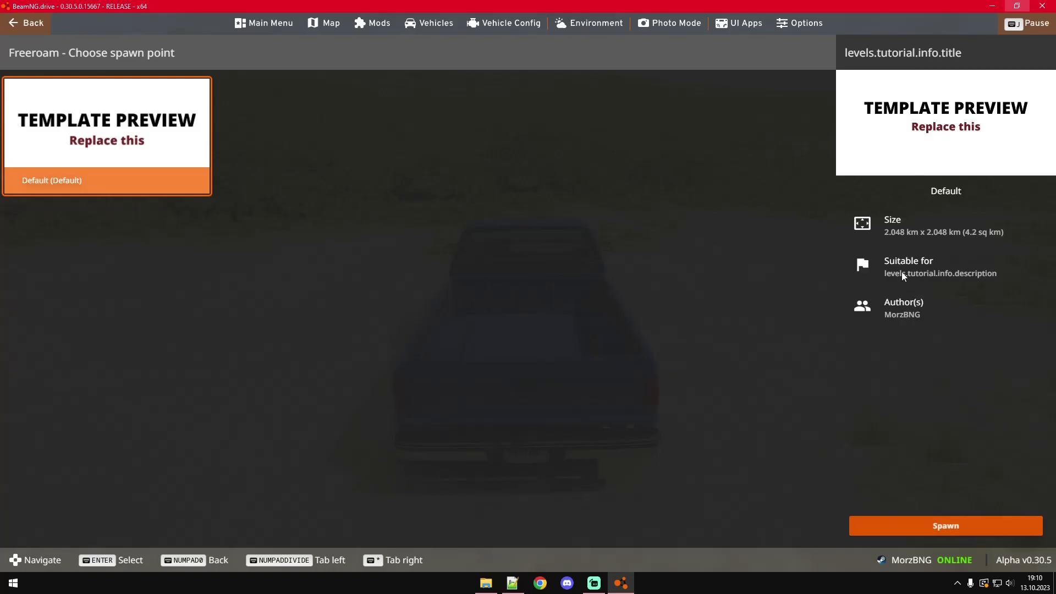
pyautogui.hotkey('alt', 'Tab')
pyautogui.hotkey('alt', 'Tab')
pyautogui.press('Escape')
pyautogui.hotkey('alt', 'Tab')
pyautogui.hotkey('alt', 'Tab')
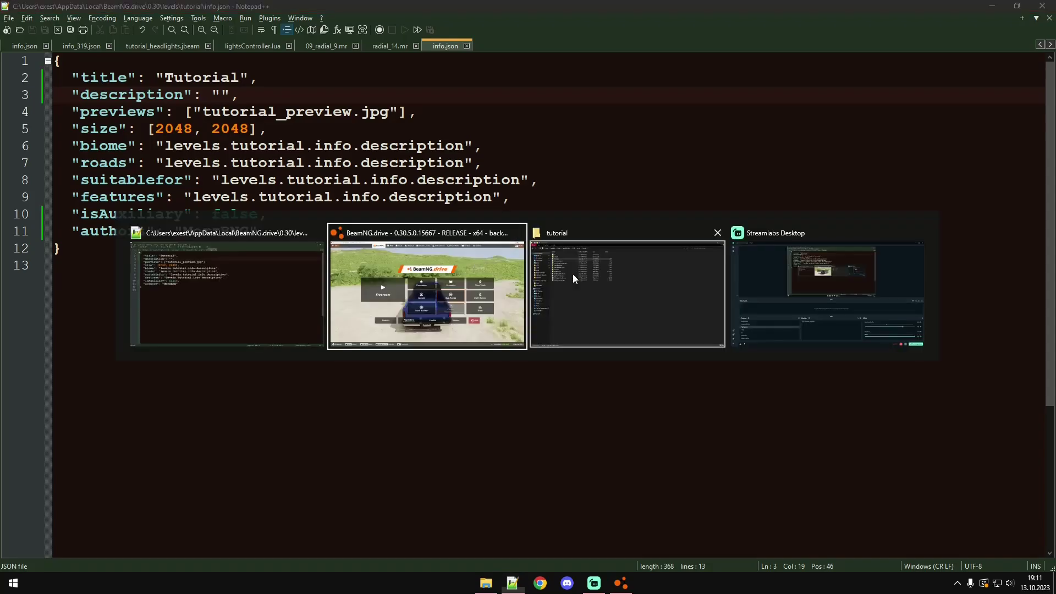
pyautogui.press('Escape')
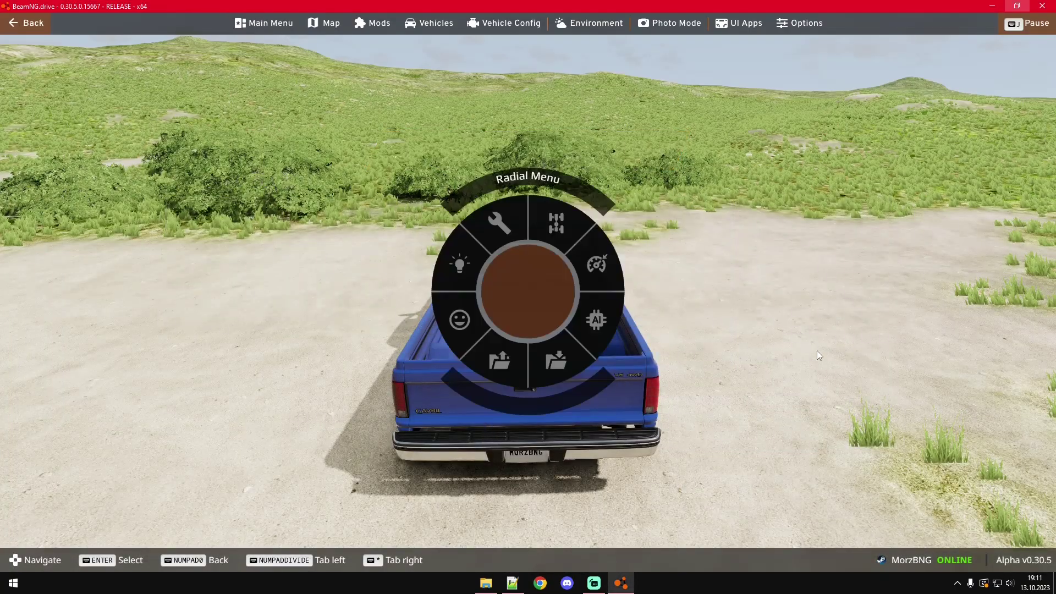
pyautogui.press('Escape')
# Step: Look over the level's terrain and coastline with the free camera, then fly back to the truck
pyautogui.moveTo(710, 305); pyautogui.dragTo(935, 305, button='right')
pyautogui.hotkey('shift', 'c')
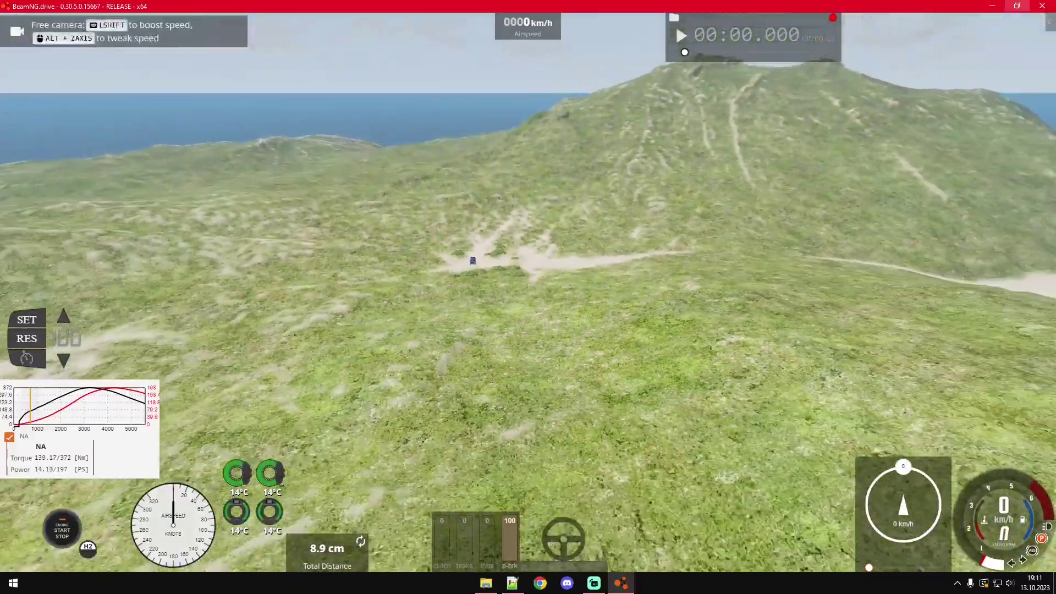
pyautogui.moveTo(528, 297); pyautogui.dragTo(439, 308, button='right')
pyautogui.press('s')
pyautogui.press('a')
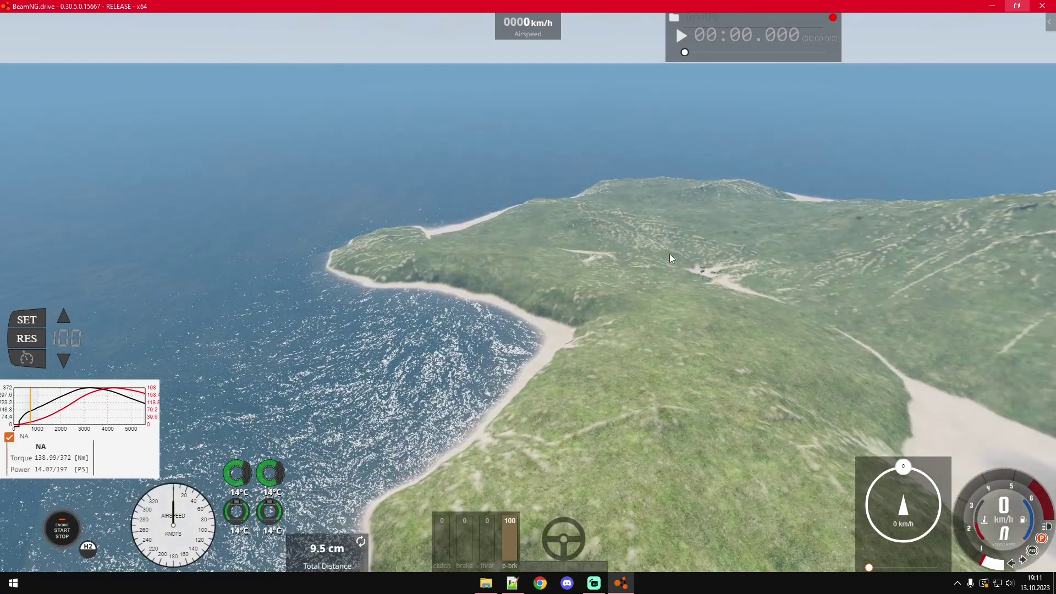
pyautogui.moveTo(670, 258); pyautogui.dragTo(589, 178, button='right')
pyautogui.press('w')
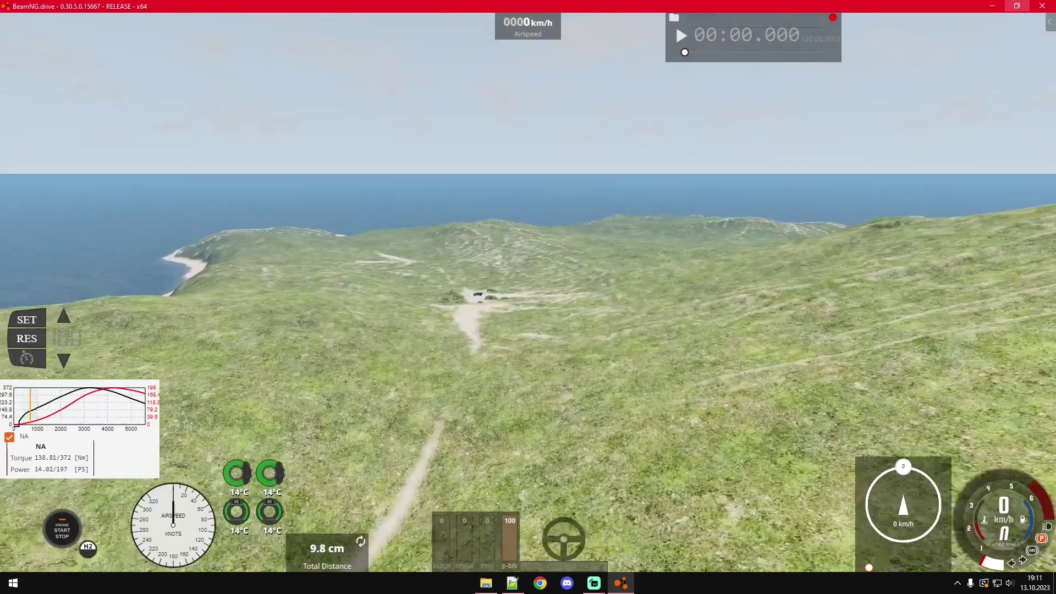
pyautogui.press('w')
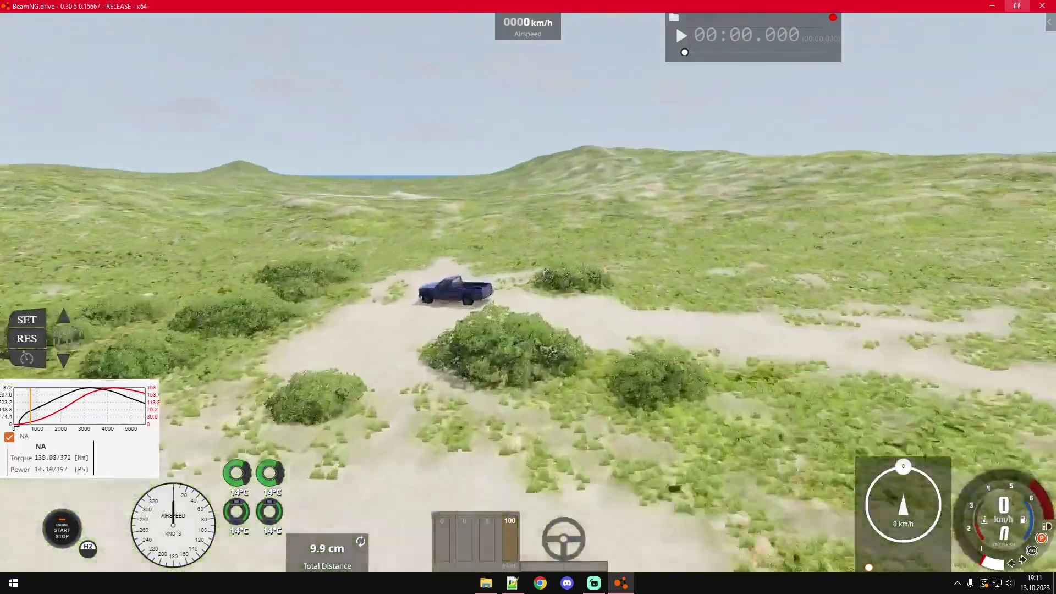
# Step: Pull the free camera back to a wide view above the truck and open the World Editor
pyautogui.hotkey('shift', 'c')
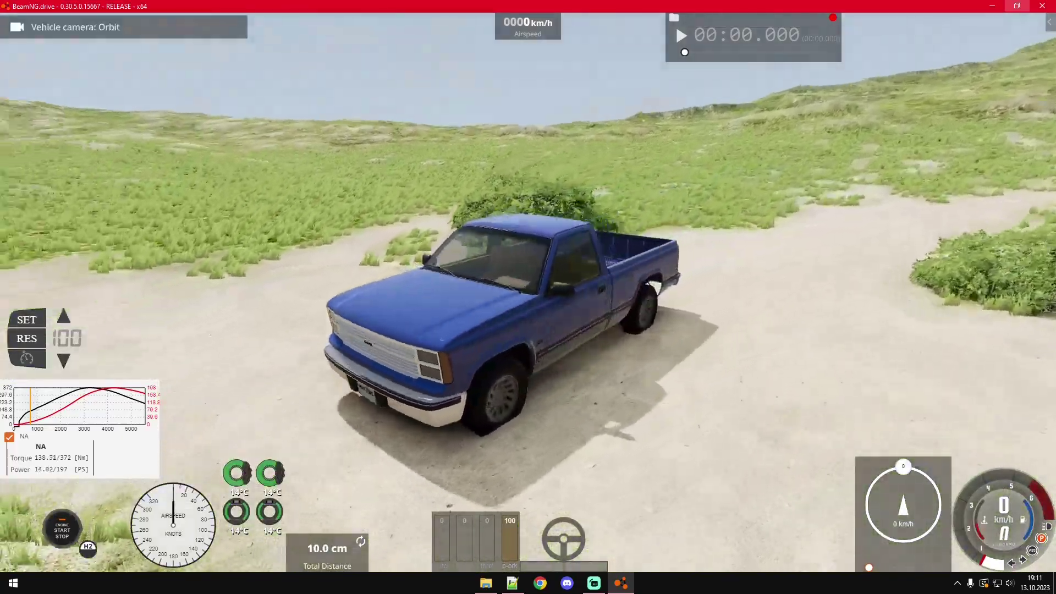
pyautogui.hotkey('shift', 'c')
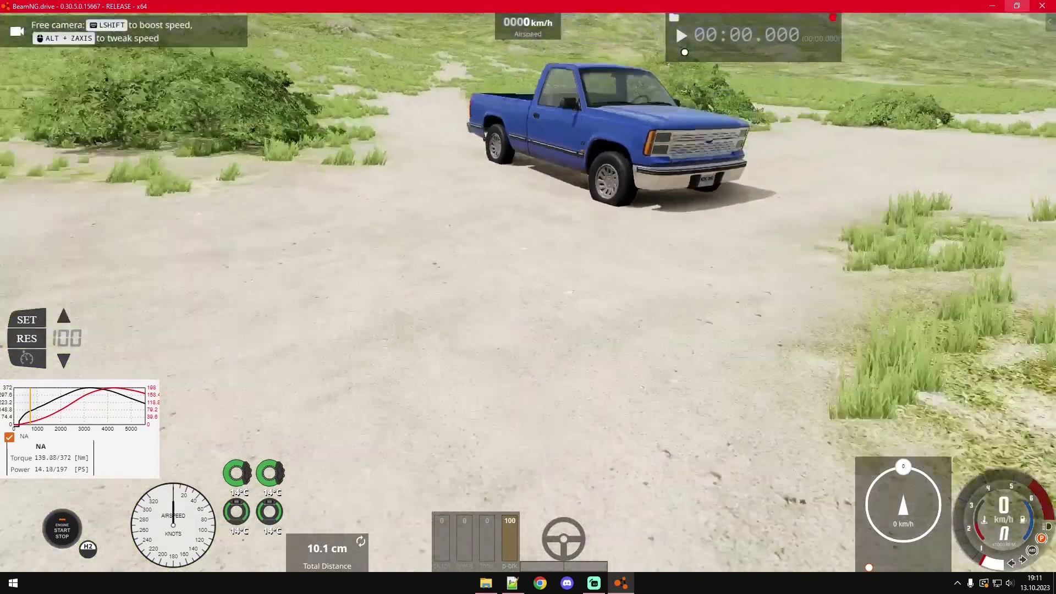
pyautogui.hotkey('shift', 's')
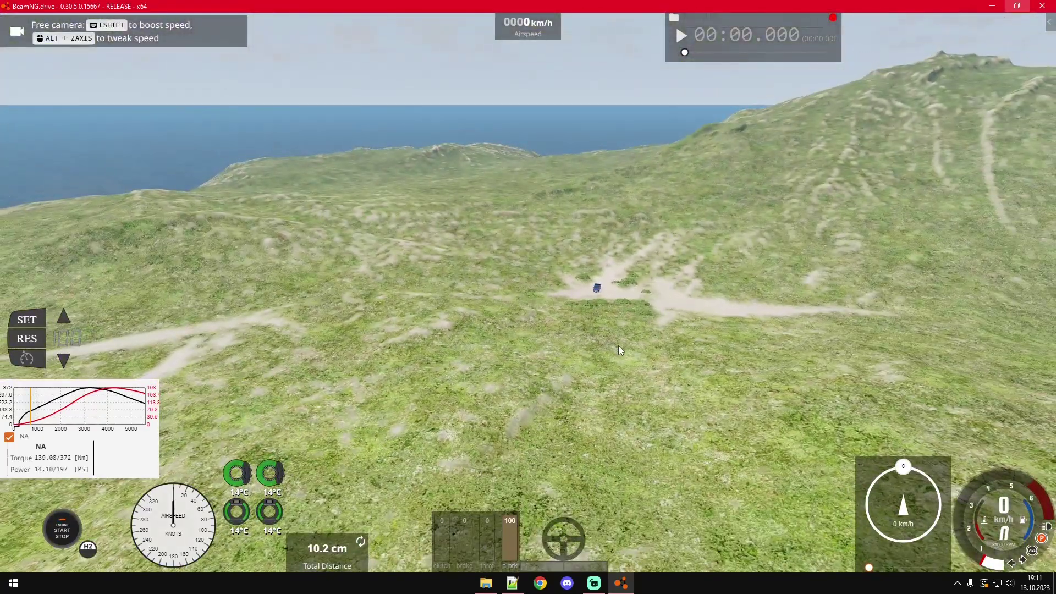
pyautogui.press('F11')
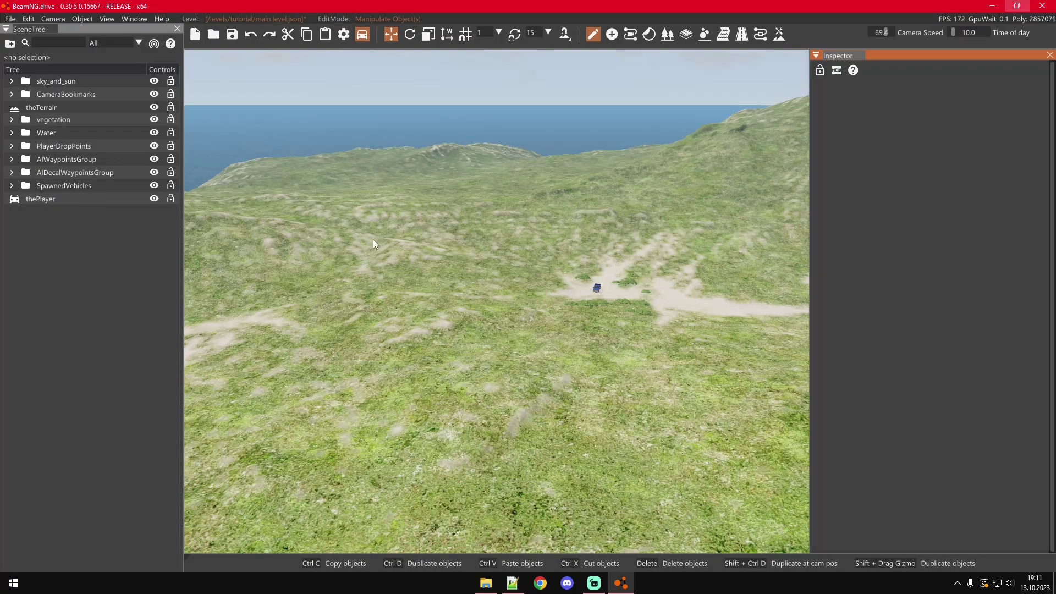
# Step: Examine the whole island from above with the free camera, including its coastline, hills and surrounding sea
pyautogui.moveTo(517, 219); pyautogui.dragTo(511, 217, button='right')
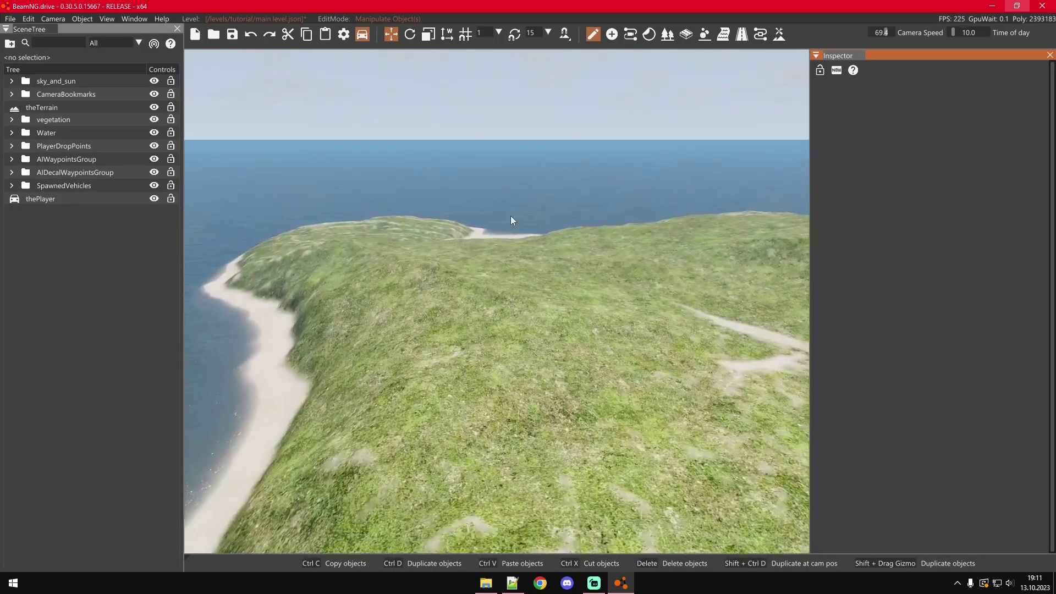
pyautogui.moveTo(389, 217); pyautogui.dragTo(448, 217, button='right')
pyautogui.moveTo(297, 231); pyautogui.dragTo(362, 227, button='right')
pyautogui.press('s')
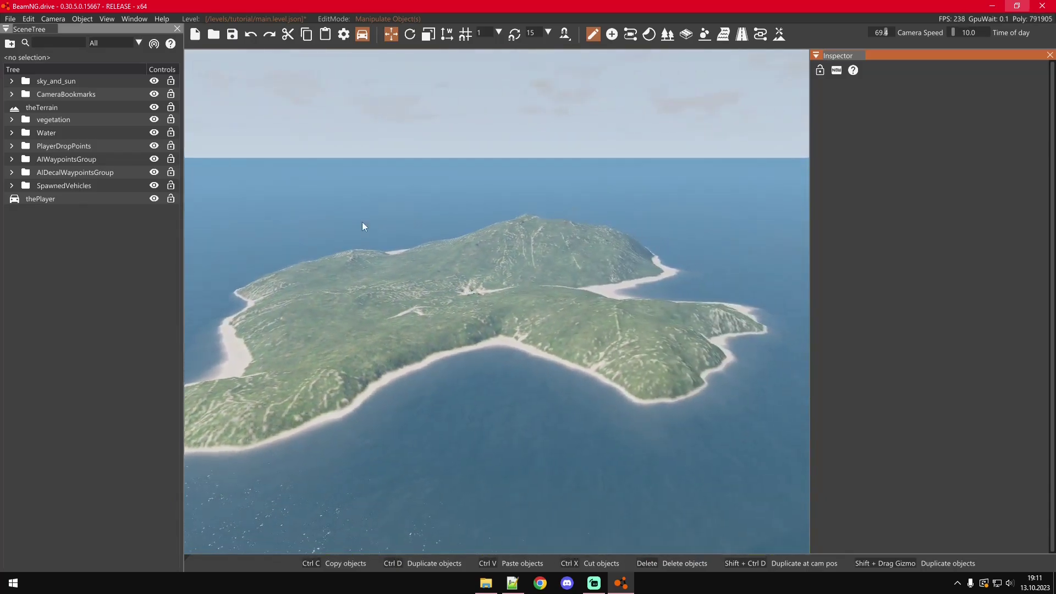
pyautogui.click(77, 29)
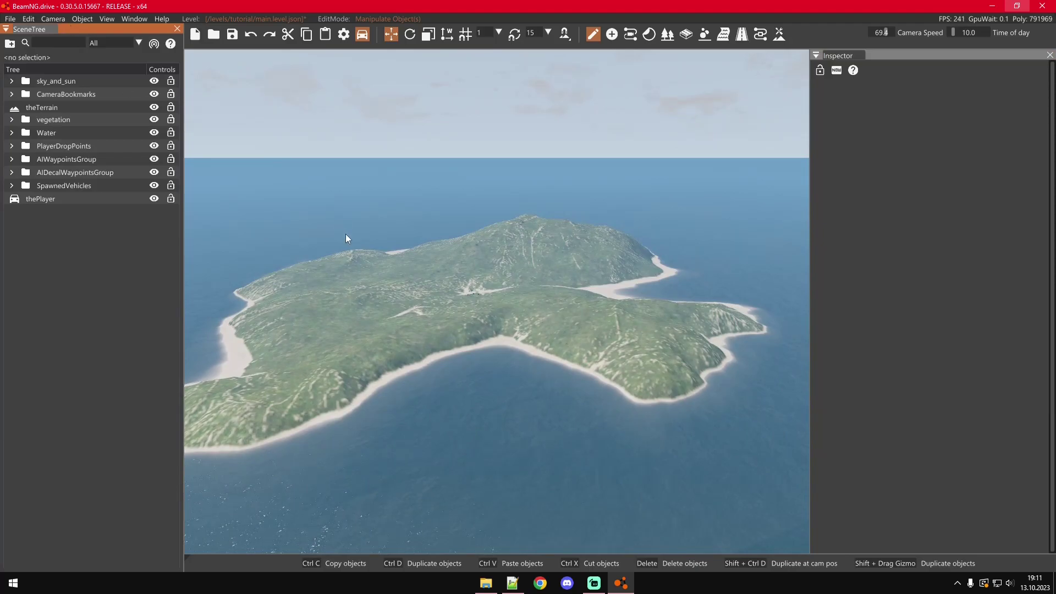
pyautogui.moveTo(346, 234)
pyautogui.mouseDown(button='right')
pyautogui.moveTo(297, 218)
pyautogui.moveTo(315, 250)
pyautogui.moveTo(334, 250)
pyautogui.mouseUp(button='right')
pyautogui.press('w')
pyautogui.press('s')
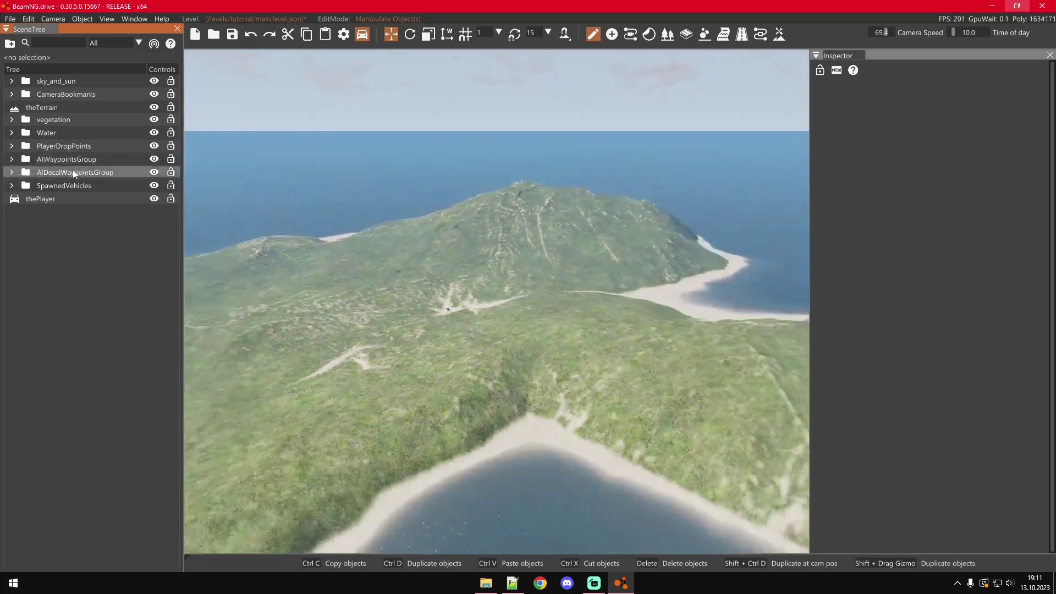
# Step: Try to move theTerrain with the move gizmo, and undo the move
pyautogui.click(61, 111)
pyautogui.press('s')
pyautogui.moveTo(308, 204); pyautogui.dragTo(258, 203, button='right')
pyautogui.moveTo(451, 264); pyautogui.dragTo(411, 276, button='right')
pyautogui.moveTo(395, 392); pyautogui.dragTo(400, 368)
pyautogui.moveTo(368, 104); pyautogui.dragTo(390, 248, button='right')
pyautogui.press('s')
pyautogui.click(251, 34)
# Step: Inspect the ocean object in the Water group, and collapse the group again
pyautogui.press('w')
pyautogui.moveTo(275, 165); pyautogui.dragTo(172, 147, button='right')
pyautogui.click(11, 132)
pyautogui.press('s')
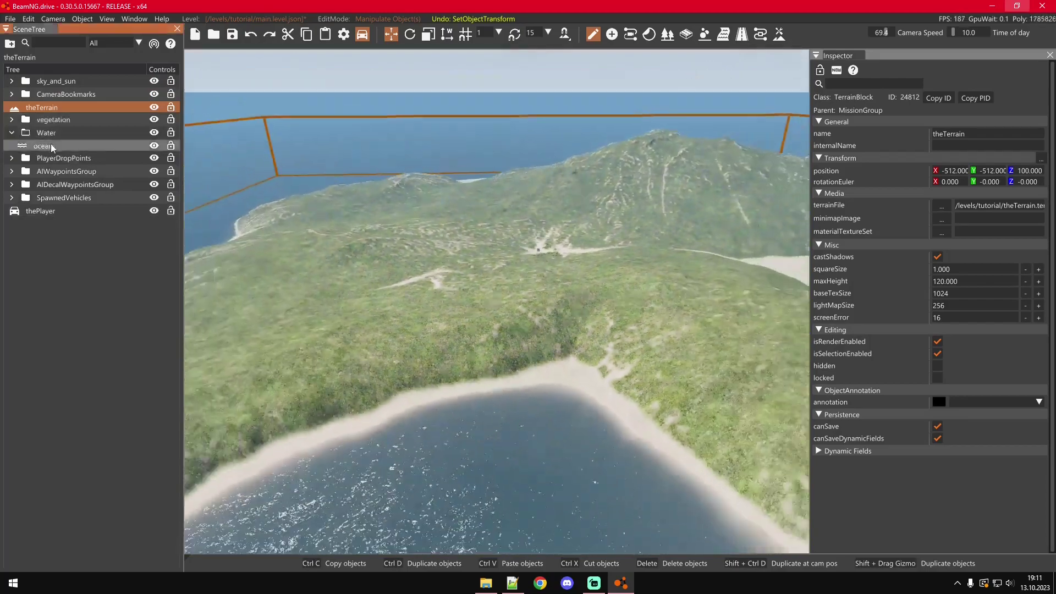
pyautogui.click(50, 143)
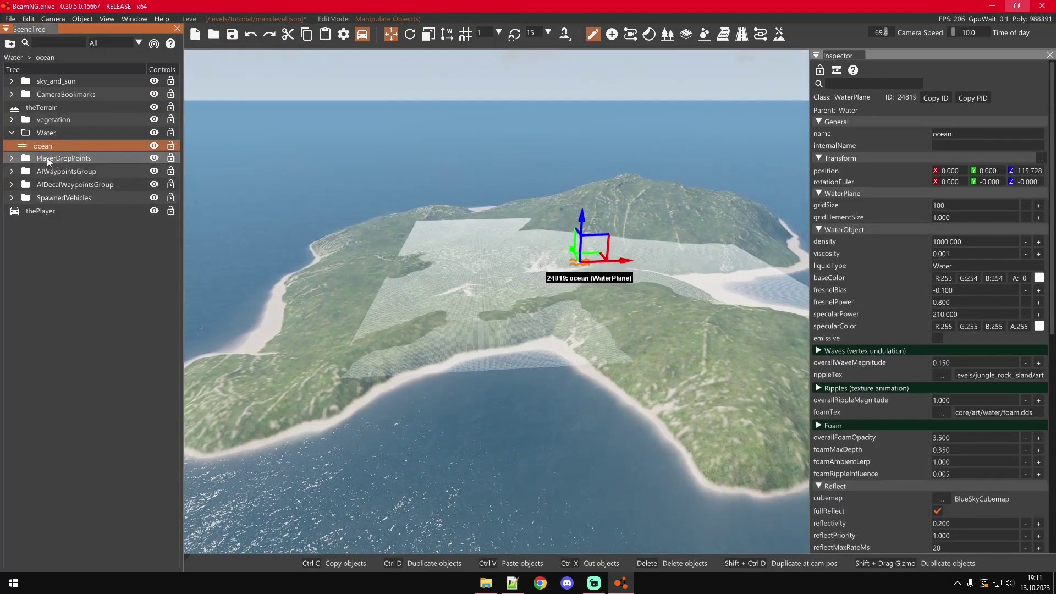
pyautogui.click(11, 132)
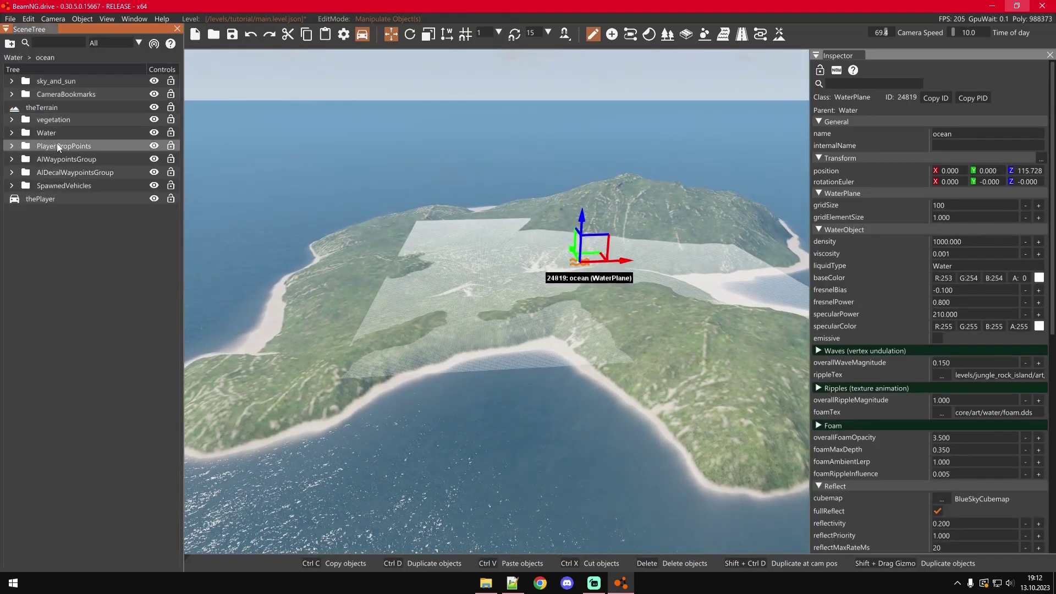
# Step: Focus the camera on the SpawnSphere in the PlayerDropPoints group, collapse the group and pull the camera back
pyautogui.moveTo(374, 201); pyautogui.dragTo(306, 201, button='right')
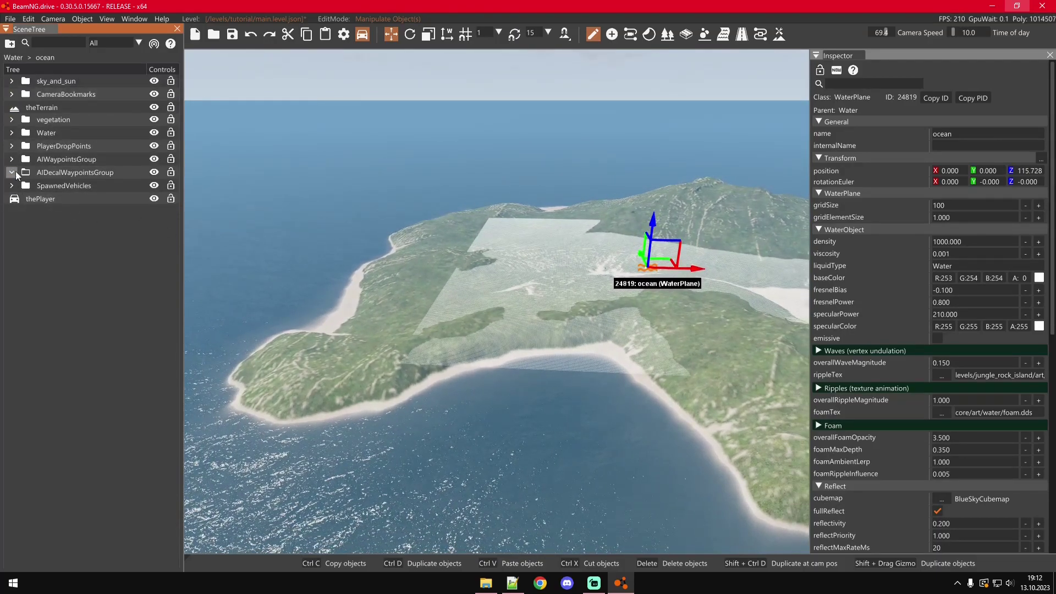
pyautogui.click(11, 146)
pyautogui.doubleClick(55, 159)
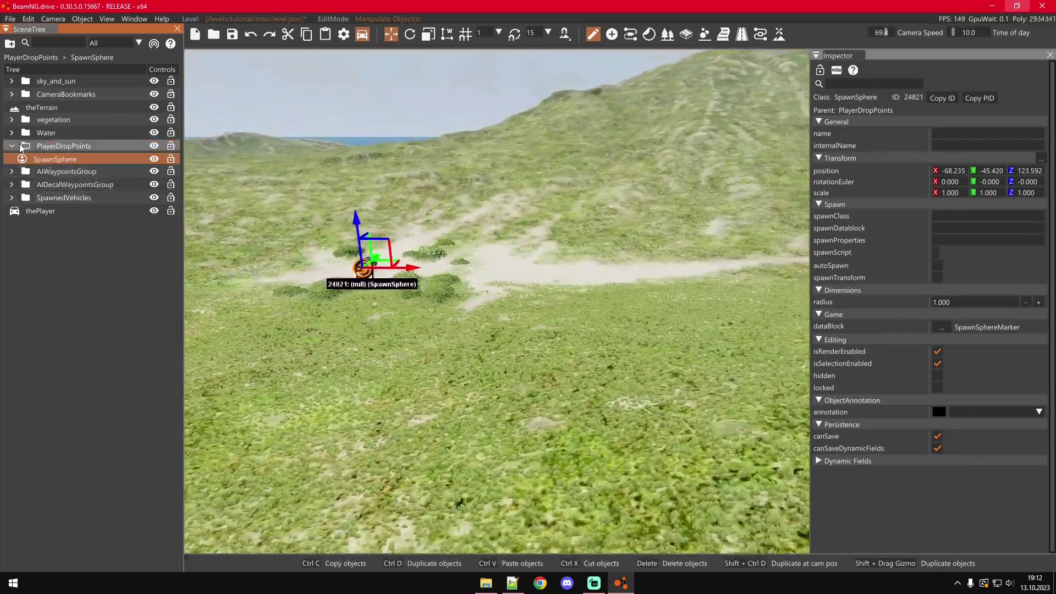
pyautogui.click(12, 146)
pyautogui.press('s')
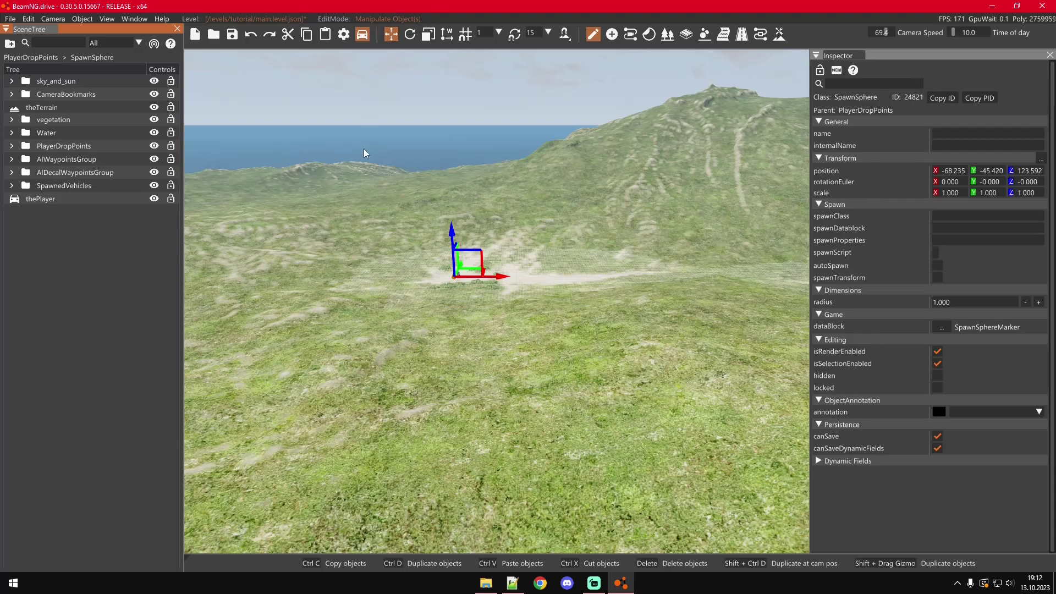
pyautogui.moveTo(547, 252); pyautogui.dragTo(556, 248, button='right')
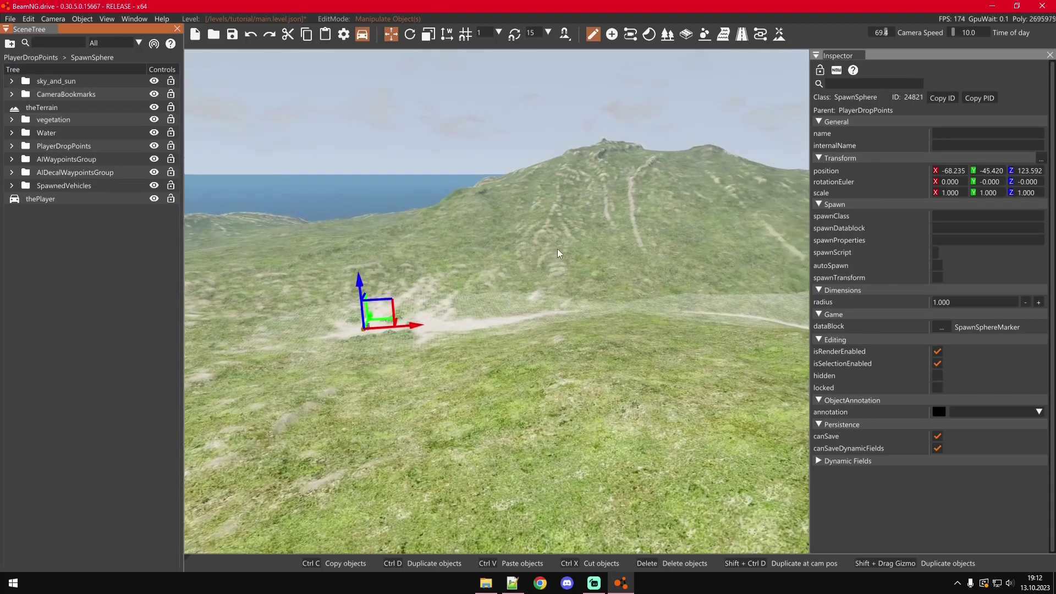
# Step: Select theTerrain in the viewport to inspect its properties and its bounding box around the island
pyautogui.click(556, 248)
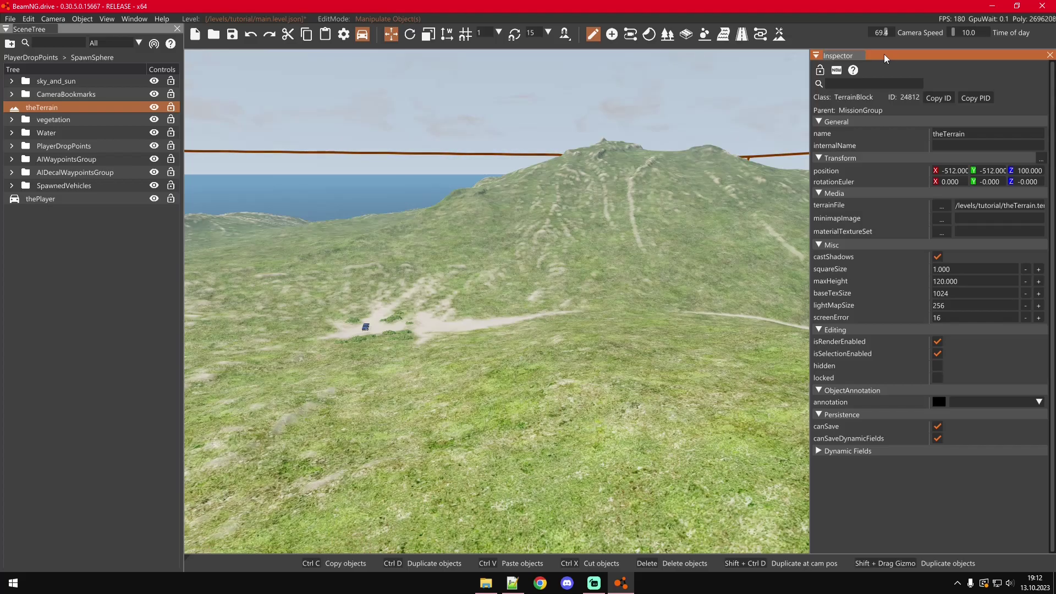
pyautogui.moveTo(757, 145); pyautogui.dragTo(651, 157, button='right')
pyautogui.press('s')
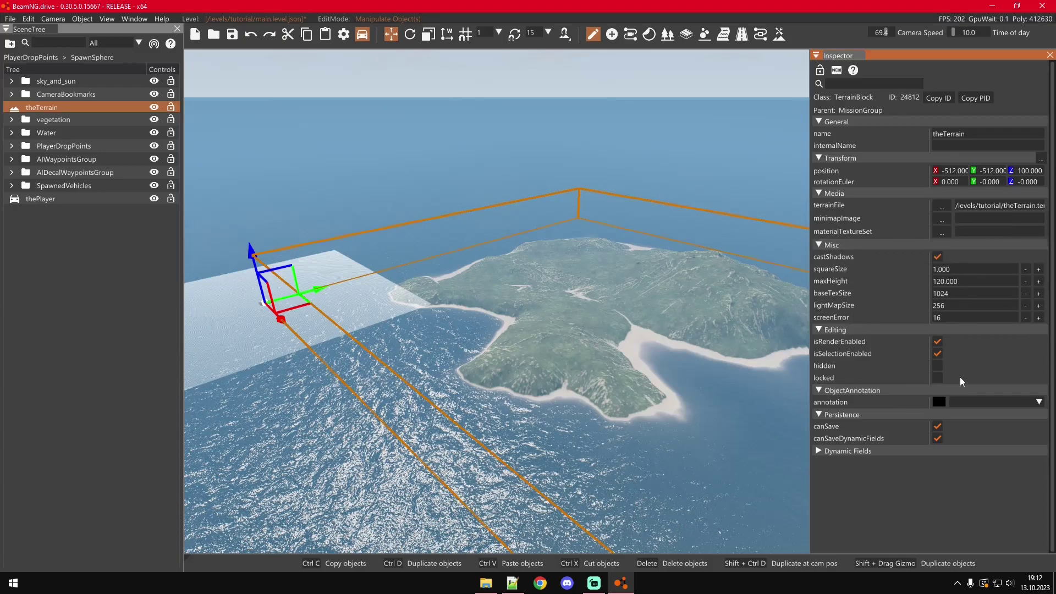
pyautogui.moveTo(586, 296); pyautogui.dragTo(676, 295, button='right')
pyautogui.press('w')
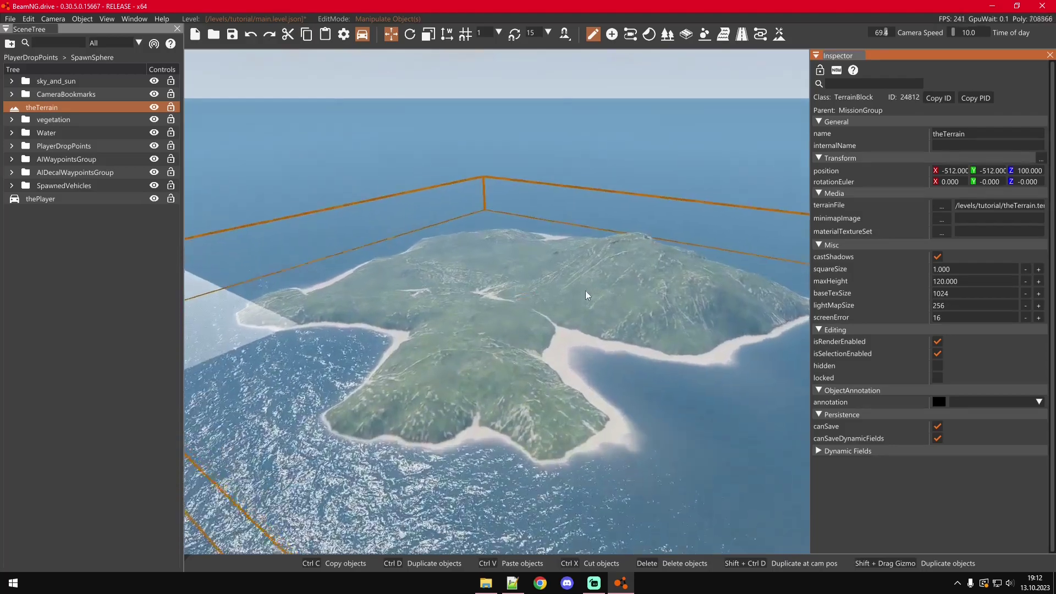
# Step: Inspect the ForestWindEmitter, Grass and theForest objects in the vegetation group, and collapse the group
pyautogui.click(26, 120)
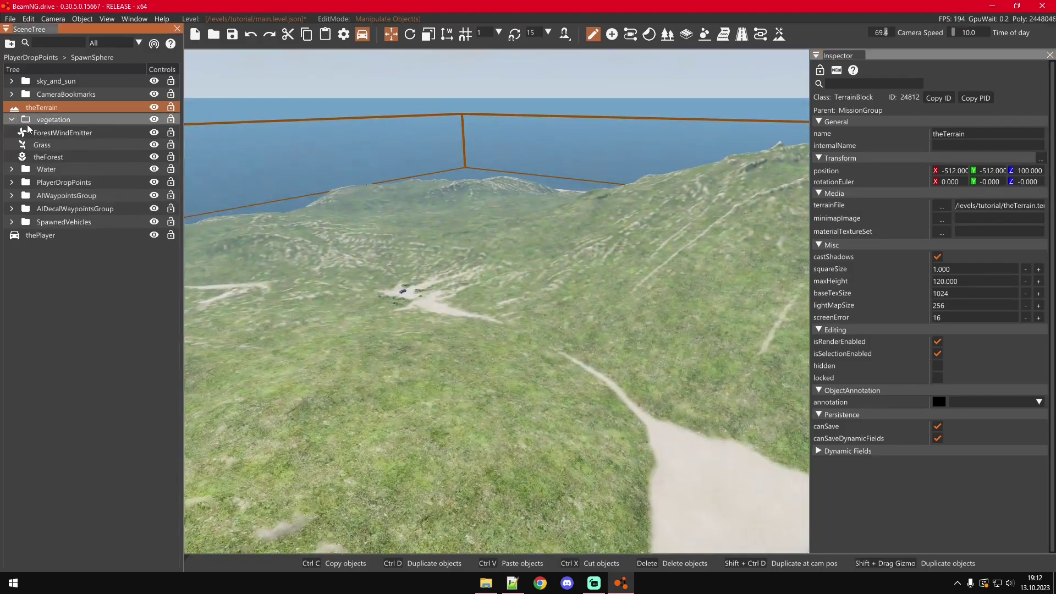
pyautogui.click(44, 132)
pyautogui.click(45, 145)
pyautogui.click(122, 157)
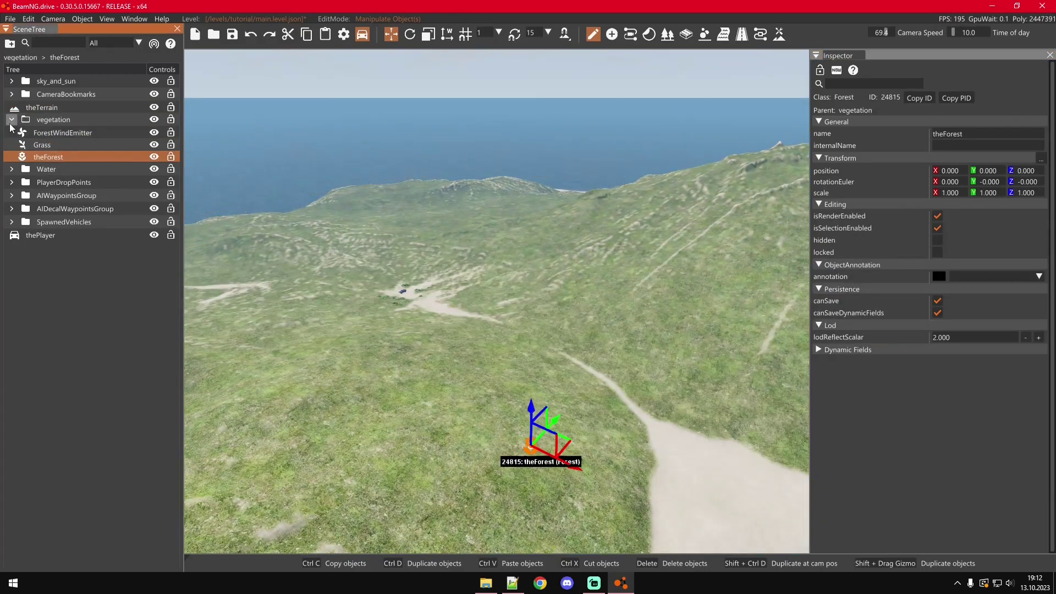
pyautogui.click(11, 120)
# Step: Focus the camera on the thePlayer vehicle and inspect its properties
pyautogui.doubleClick(75, 199)
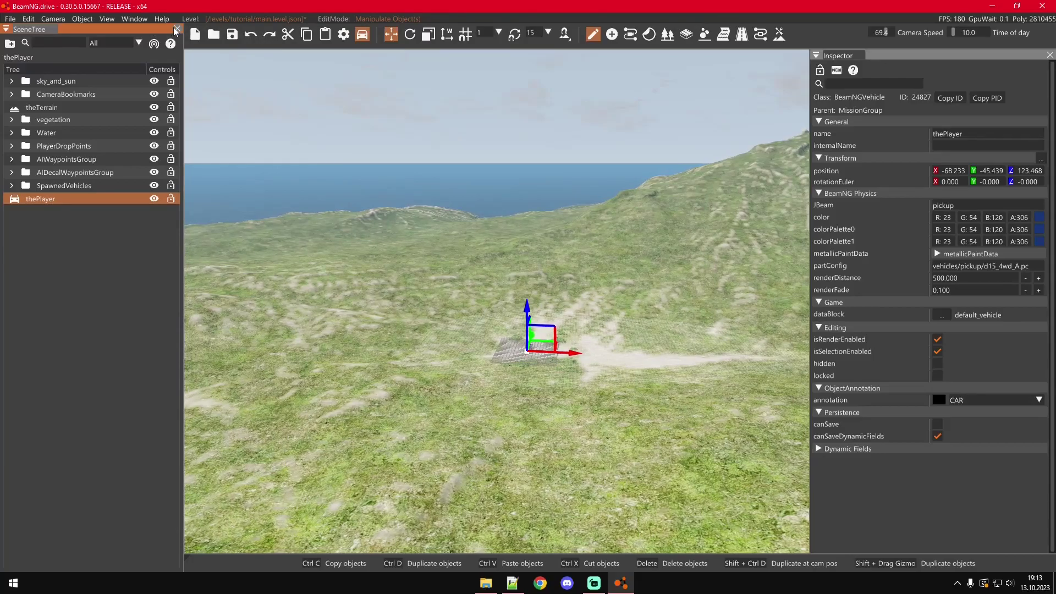
pyautogui.press('d')
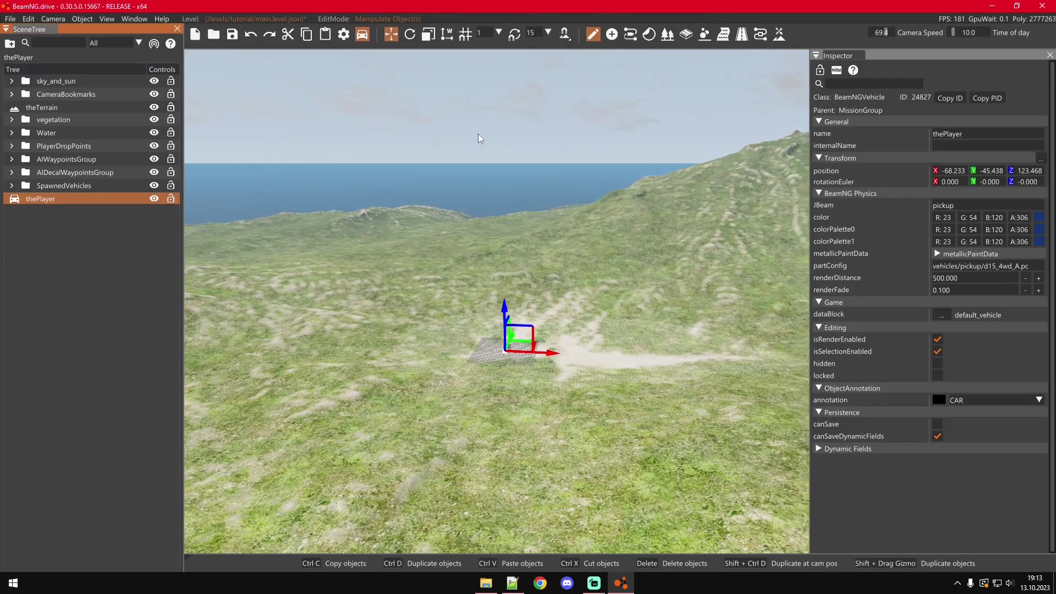
pyautogui.moveTo(475, 134); pyautogui.dragTo(468, 130, button='right')
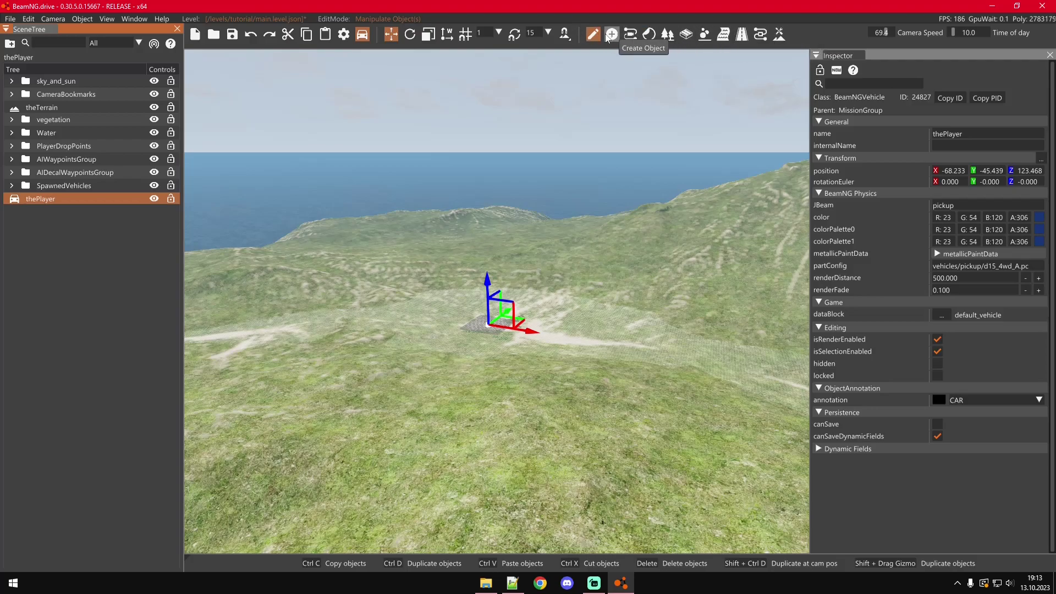
# Step: Try to rotate theTerrain with the rotate gizmo, and undo the rotation
pyautogui.click(493, 235)
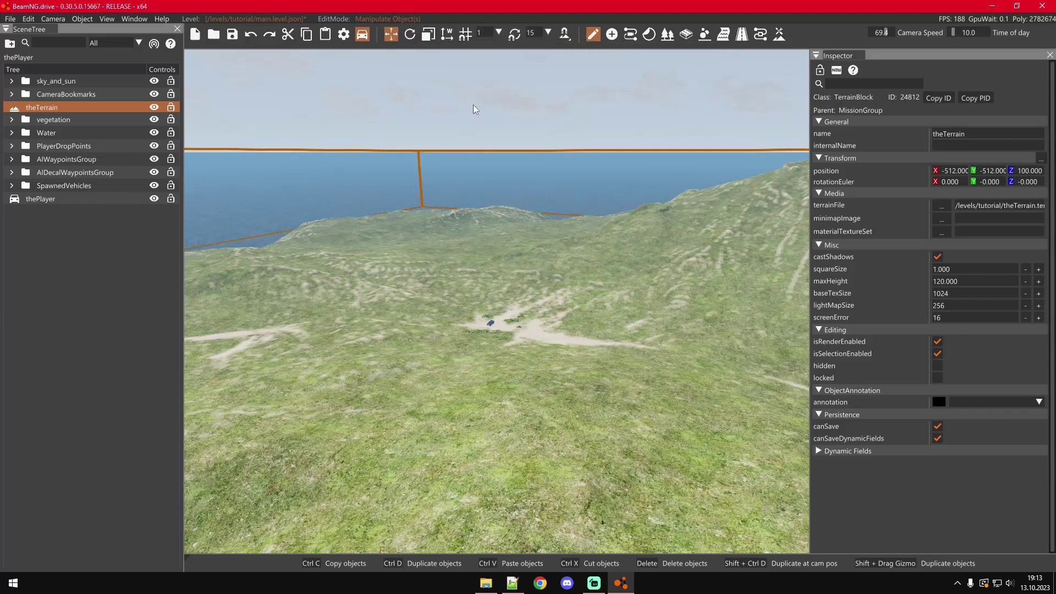
pyautogui.click(410, 34)
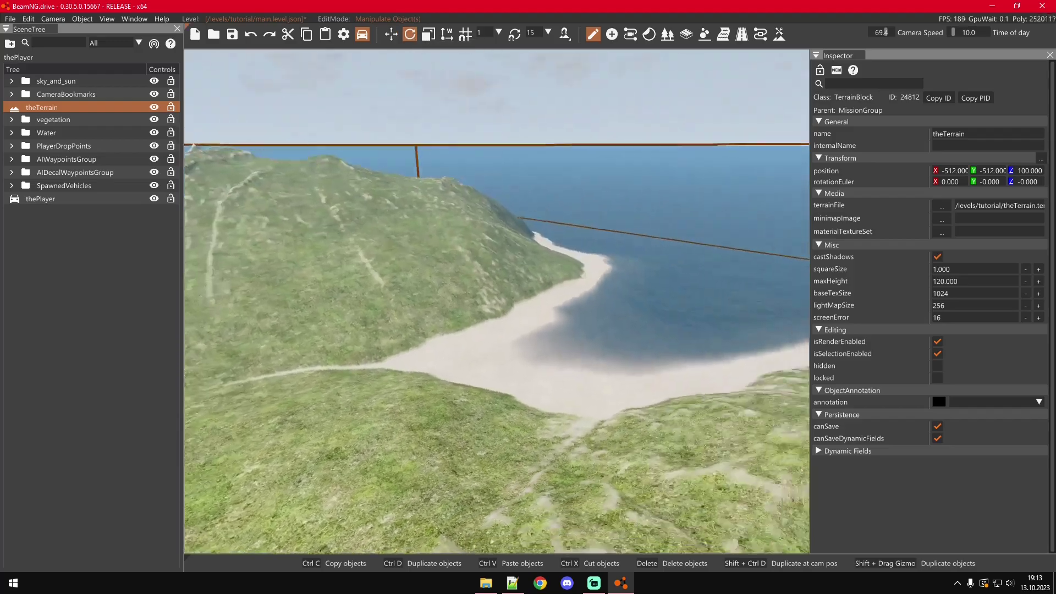
pyautogui.moveTo(605, 148); pyautogui.dragTo(464, 147, button='right')
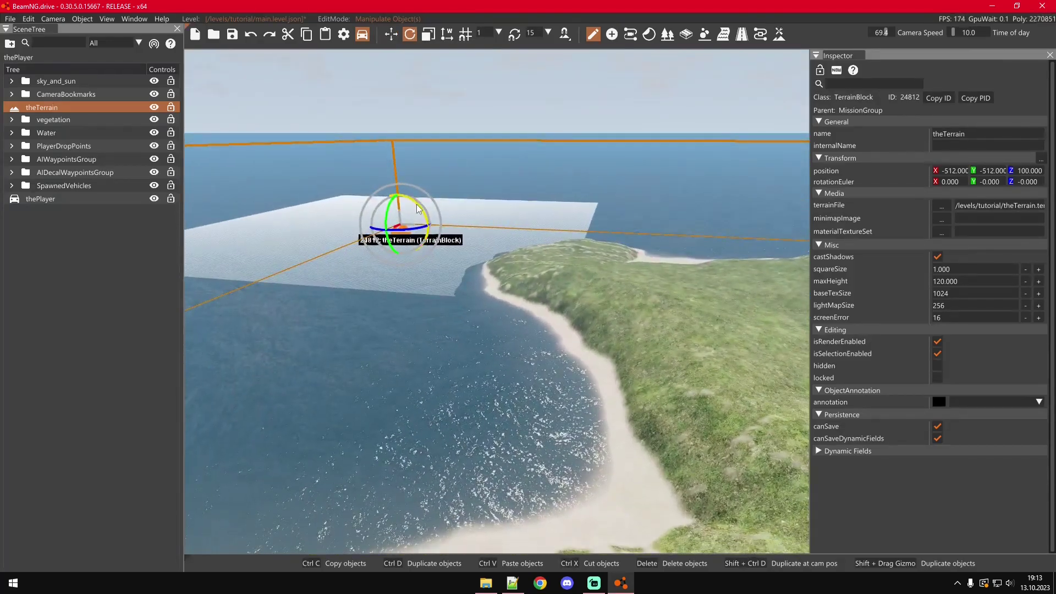
pyautogui.moveTo(419, 205)
pyautogui.mouseDown()
pyautogui.moveTo(440, 212)
pyautogui.moveTo(415, 201)
pyautogui.mouseUp()
pyautogui.click(250, 35)
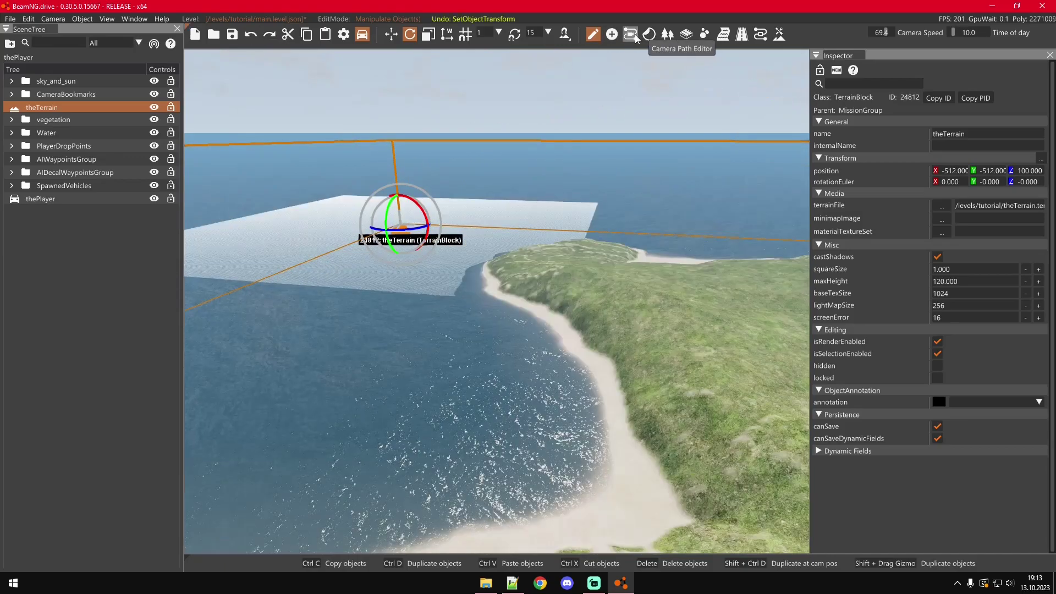
# Step: Toggle the gizmo's coordinate mode and switch to the scale gizmo with theTerrain selected
pyautogui.click(444, 35)
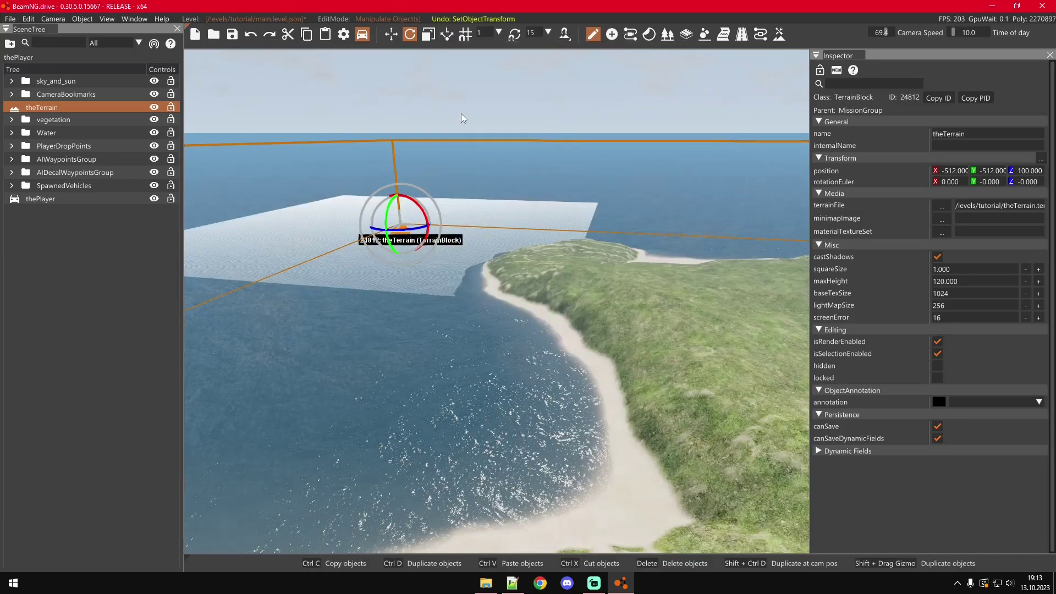
pyautogui.click(432, 37)
pyautogui.moveTo(425, 224); pyautogui.dragTo(522, 264, button='right')
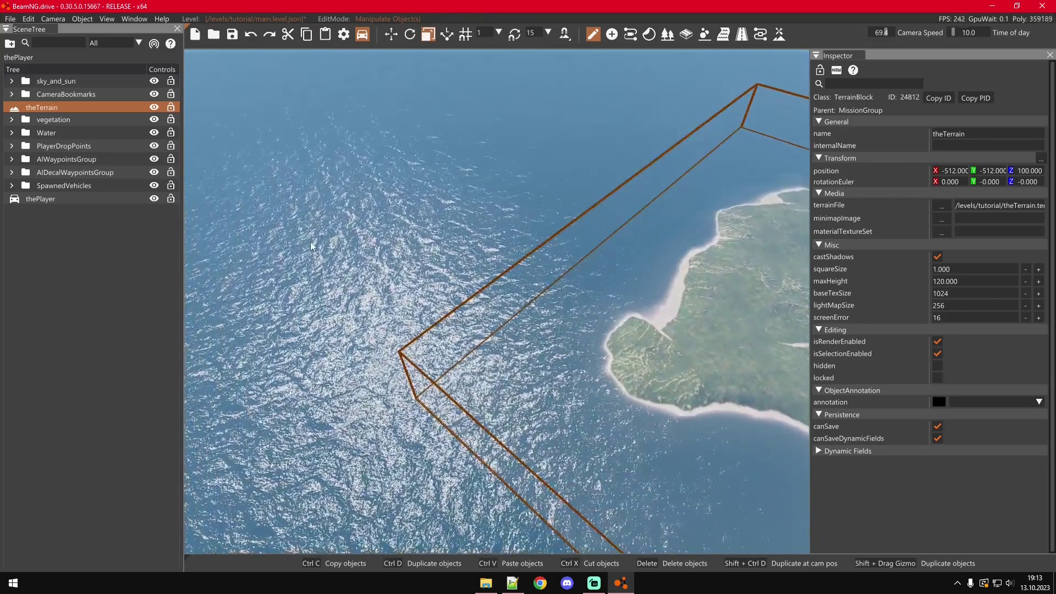
pyautogui.moveTo(534, 318); pyautogui.dragTo(489, 355, button='right')
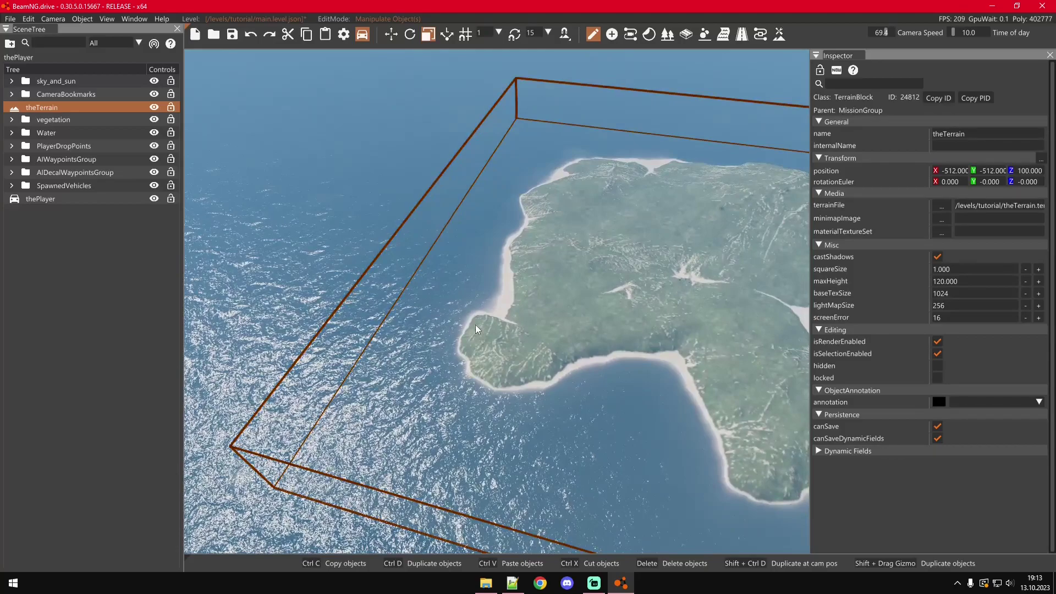
pyautogui.moveTo(482, 244); pyautogui.dragTo(632, 242, button='right')
pyautogui.press('w')
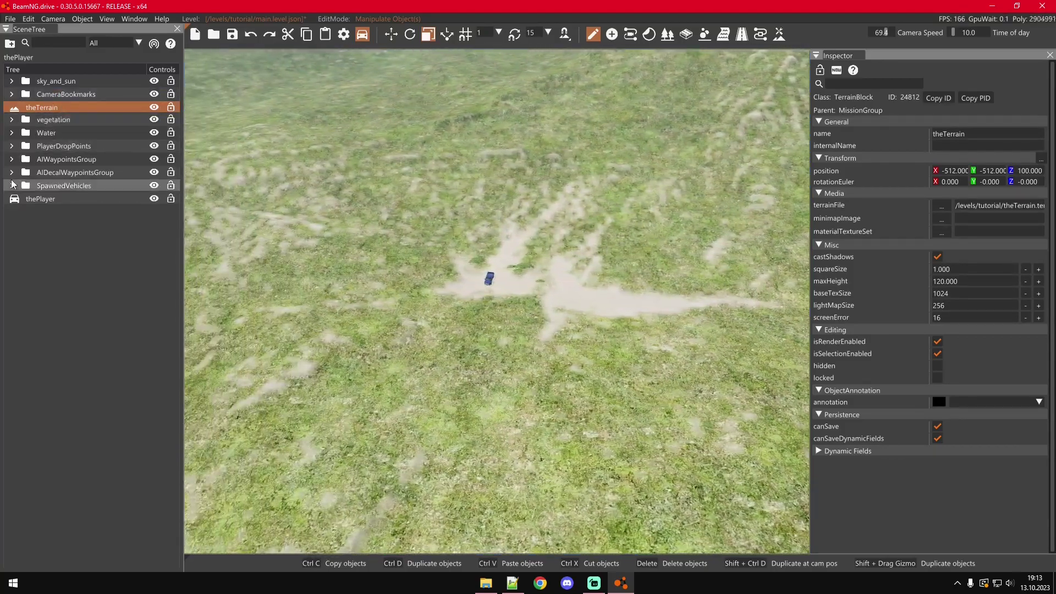
# Step: Inspect the contents of the sky_and_sun group, including theLevelInfo, collapse it and select the group
pyautogui.click(11, 81)
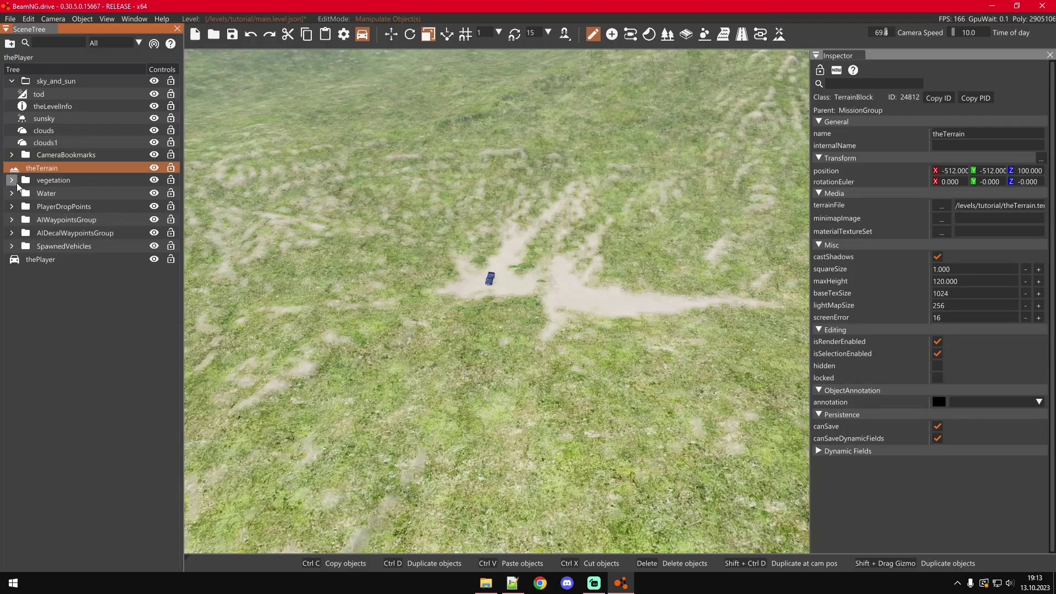
pyautogui.click(45, 107)
pyautogui.click(11, 80)
pyautogui.click(66, 81)
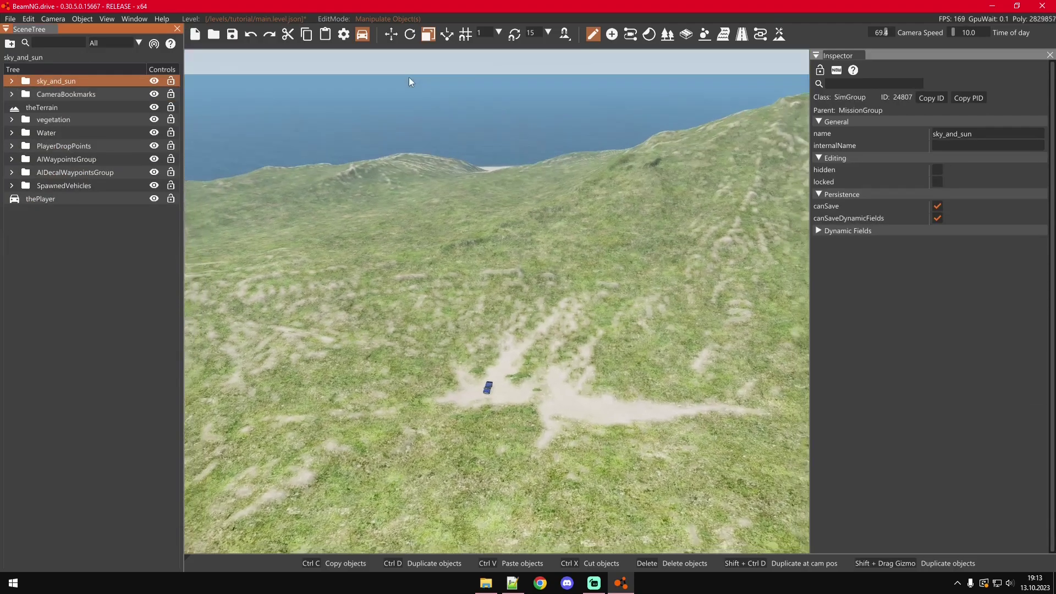
pyautogui.press('s')
pyautogui.press('a')
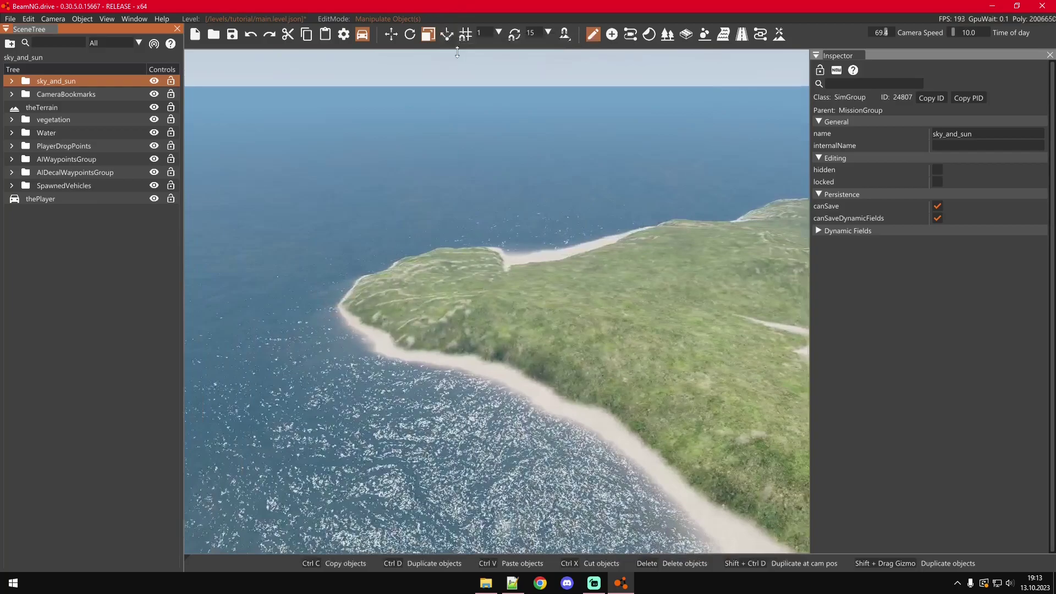
# Step: Select theTerrain in the viewport and activate the move gizmo at its origin corner
pyautogui.click(570, 282)
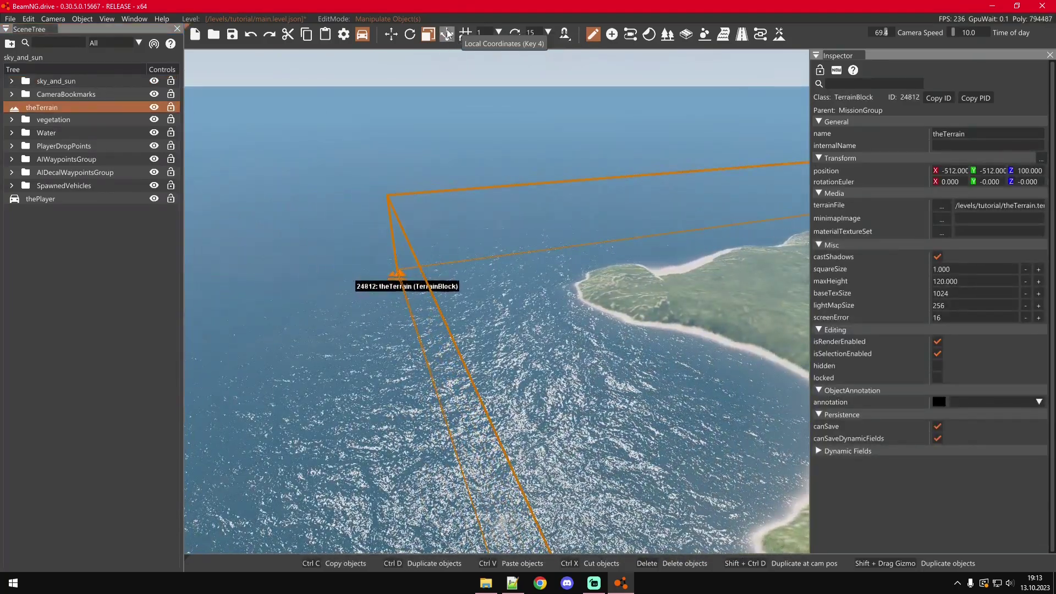
pyautogui.press('1')
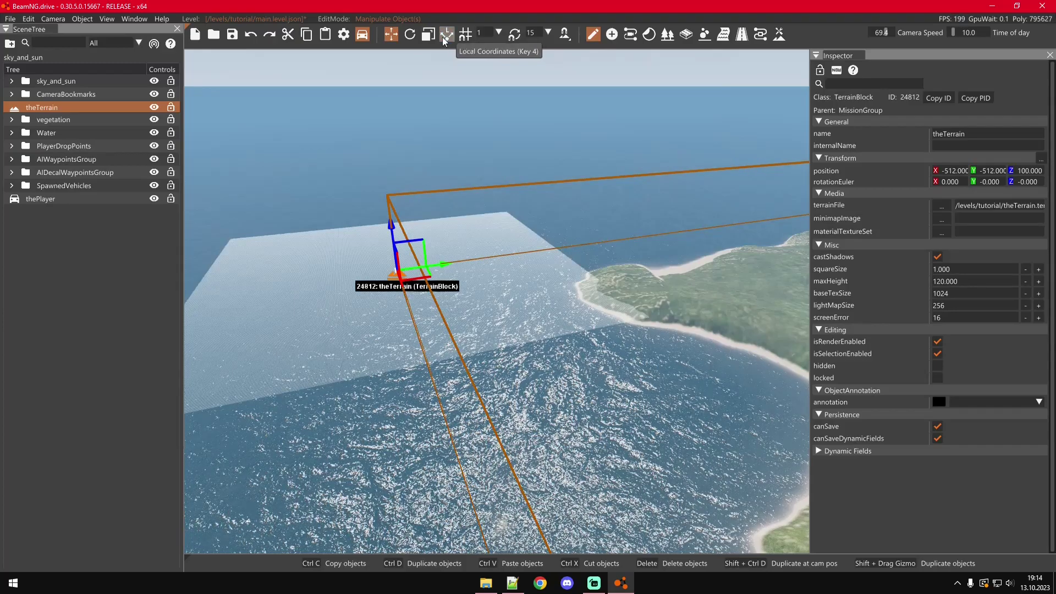
pyautogui.press('a')
pyautogui.moveTo(497, 301); pyautogui.dragTo(555, 280, button='right')
pyautogui.press('w')
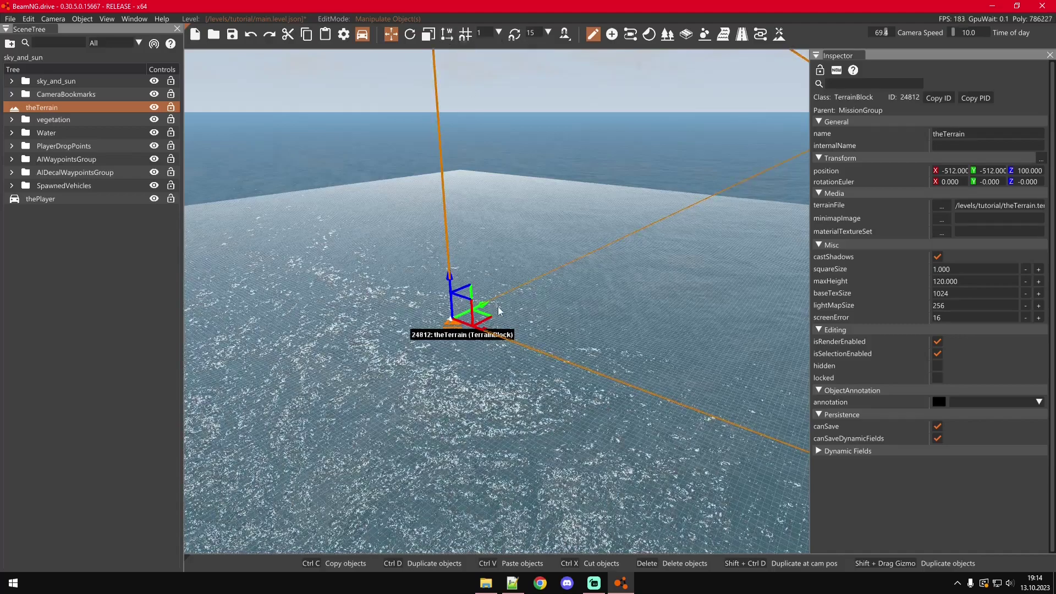
# Step: Examine the terrain's origin corner below the water up close, lowering the camera speed to about 23.3
pyautogui.moveTo(536, 302); pyautogui.dragTo(570, 272, button='right')
pyautogui.press('w')
pyautogui.press('s')
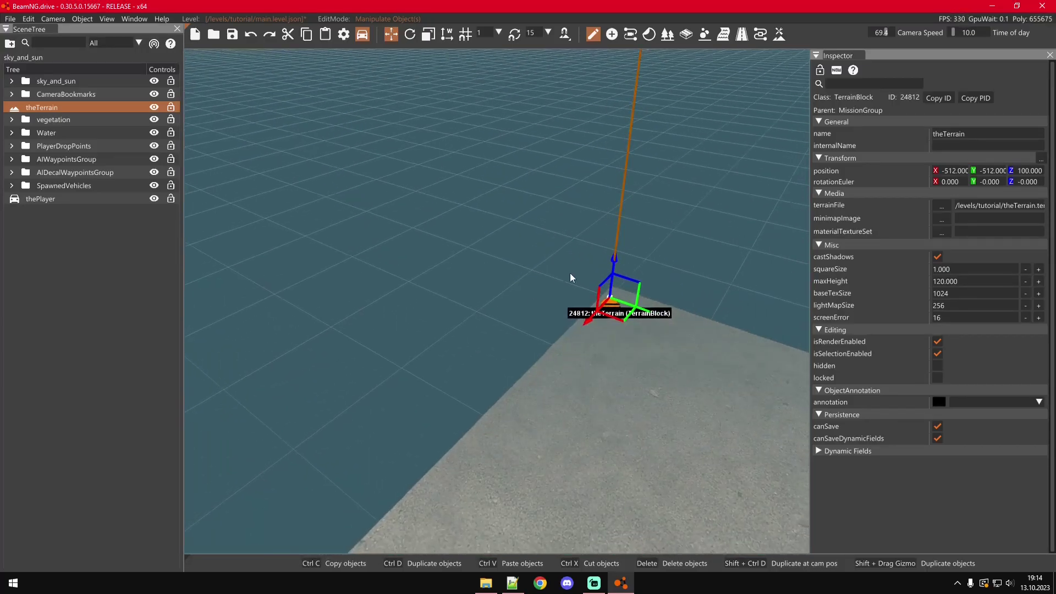
pyautogui.press('d')
pyautogui.press('a')
pyautogui.scroll(-3, 493, 298)
pyautogui.press('d')
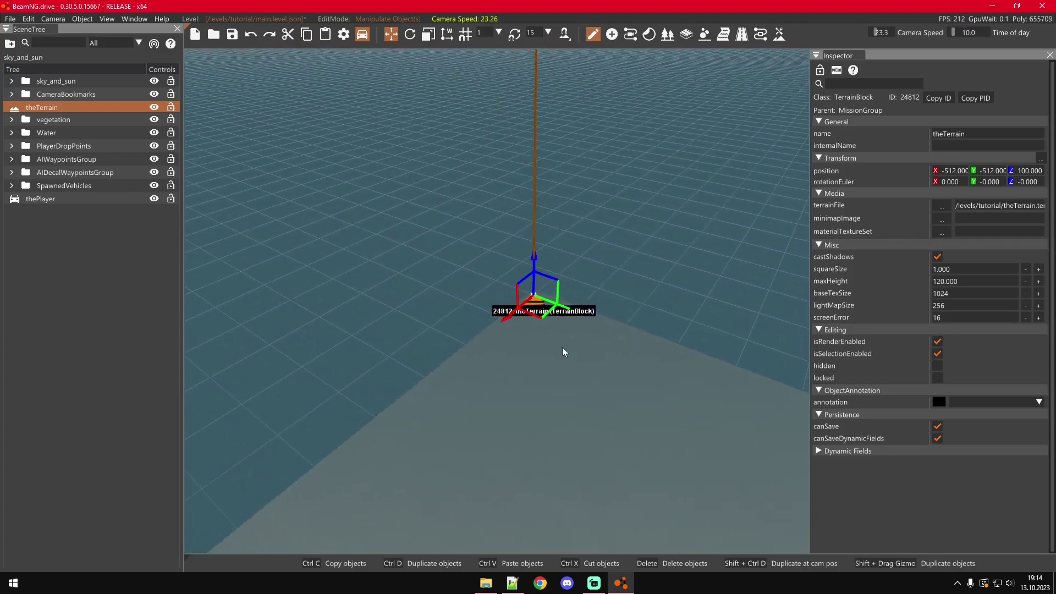
# Step: Rotate theTerrain about its X axis to about -30.6 degrees using the rotate gizmo
pyautogui.scroll(-3, 503, 280)
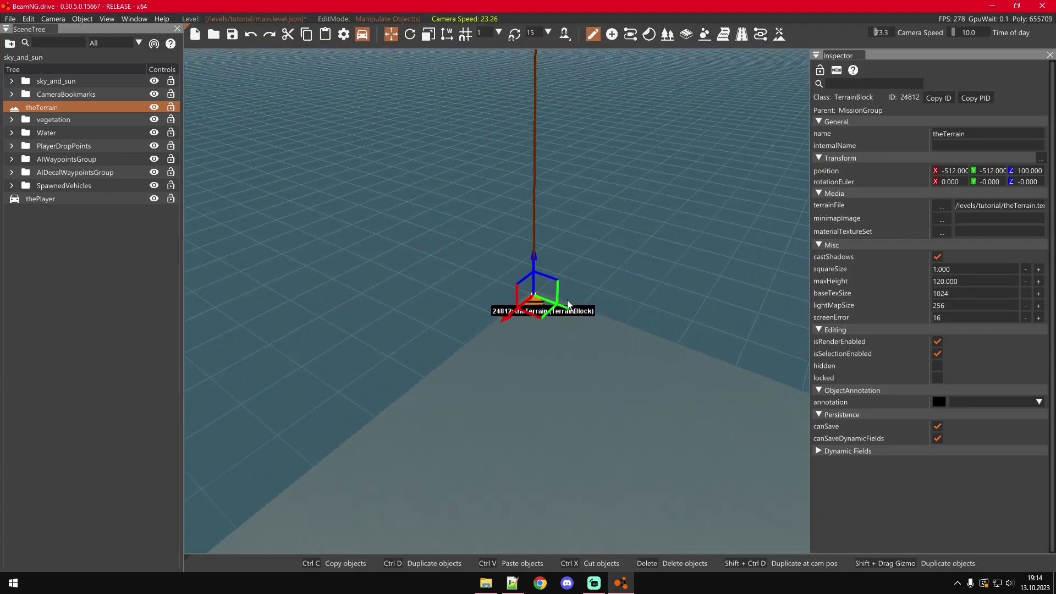
pyautogui.click(409, 34)
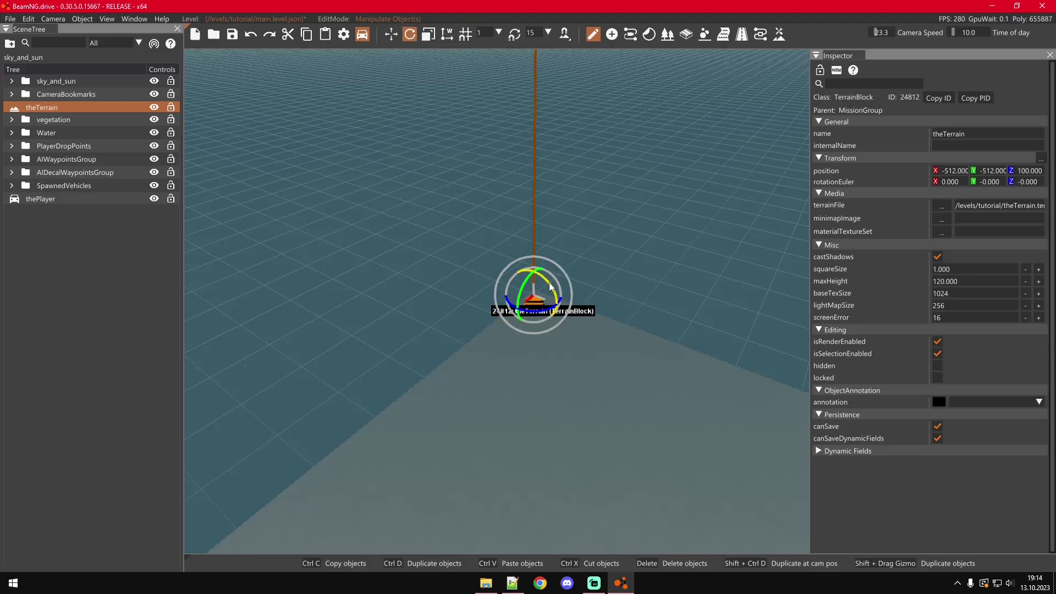
pyautogui.moveTo(549, 286); pyautogui.dragTo(508, 140)
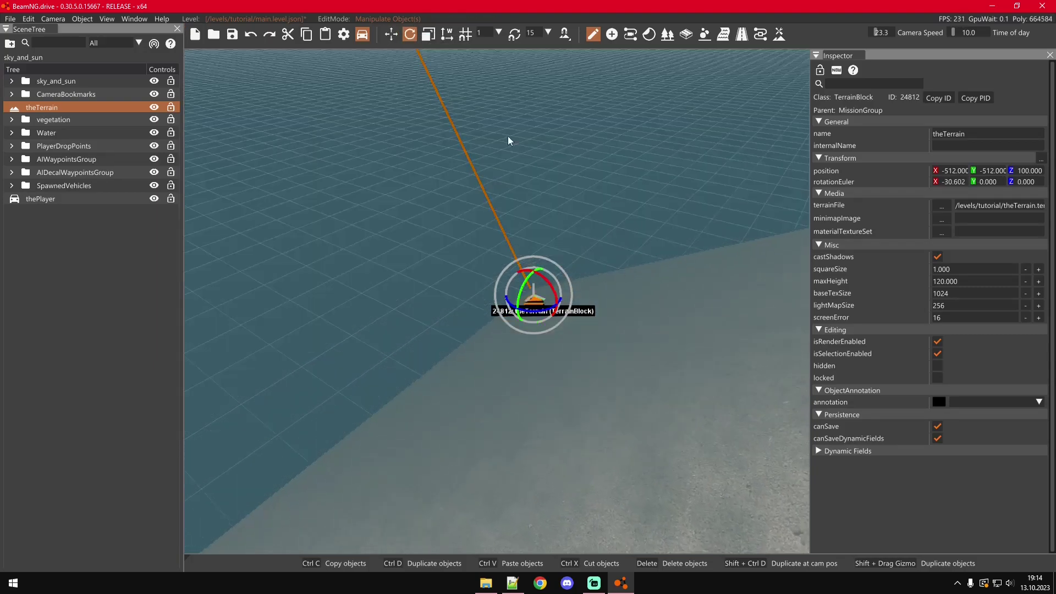
# Step: Activate the move gizmo on the tilted terrain and switch it to local coordinates to examine its axes
pyautogui.click(389, 35)
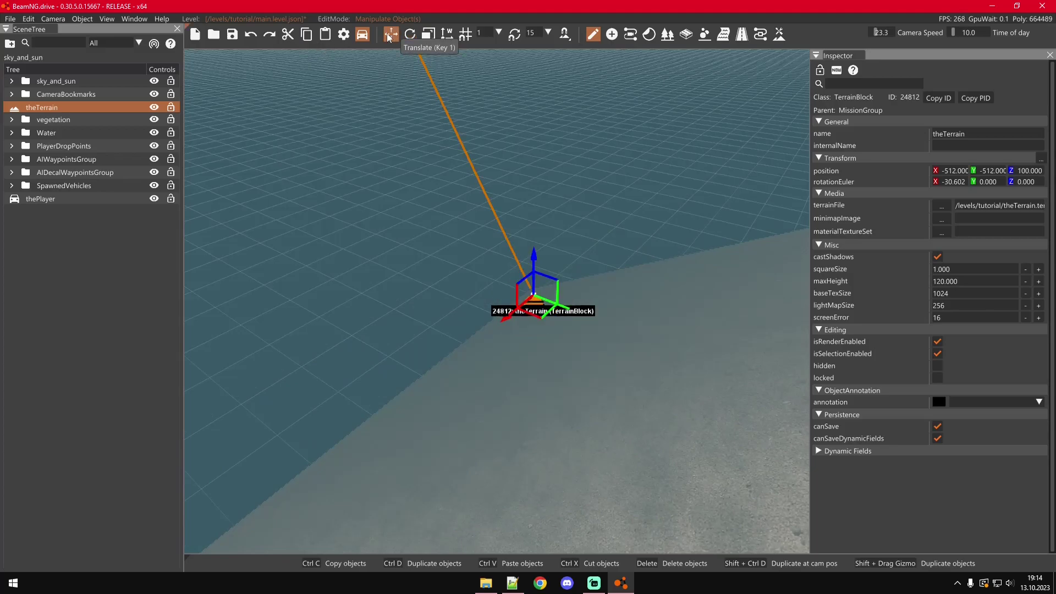
pyautogui.moveTo(500, 299); pyautogui.dragTo(491, 277, button='right')
pyautogui.press('a')
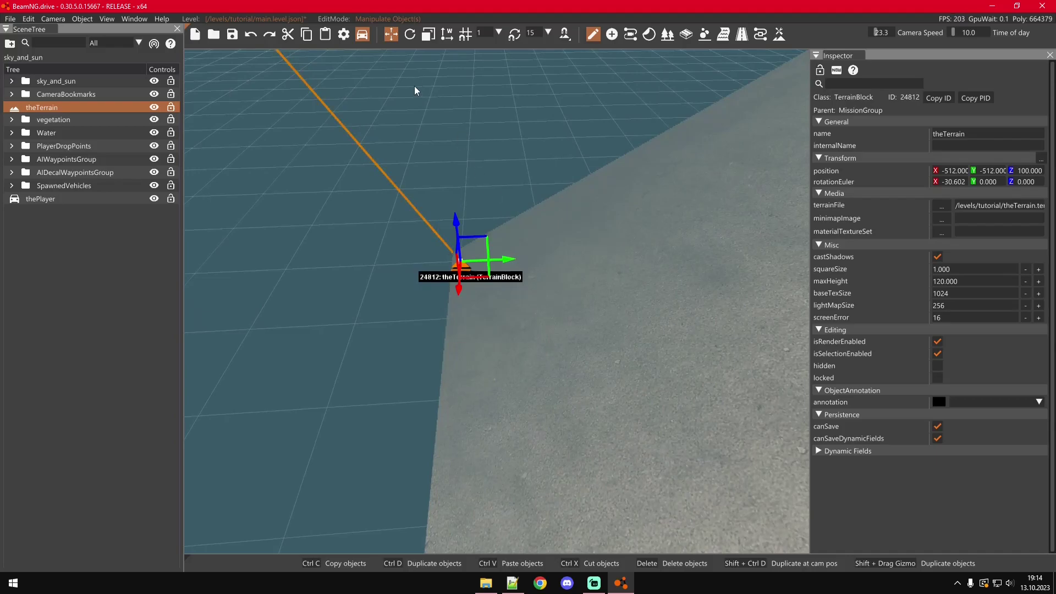
pyautogui.click(442, 34)
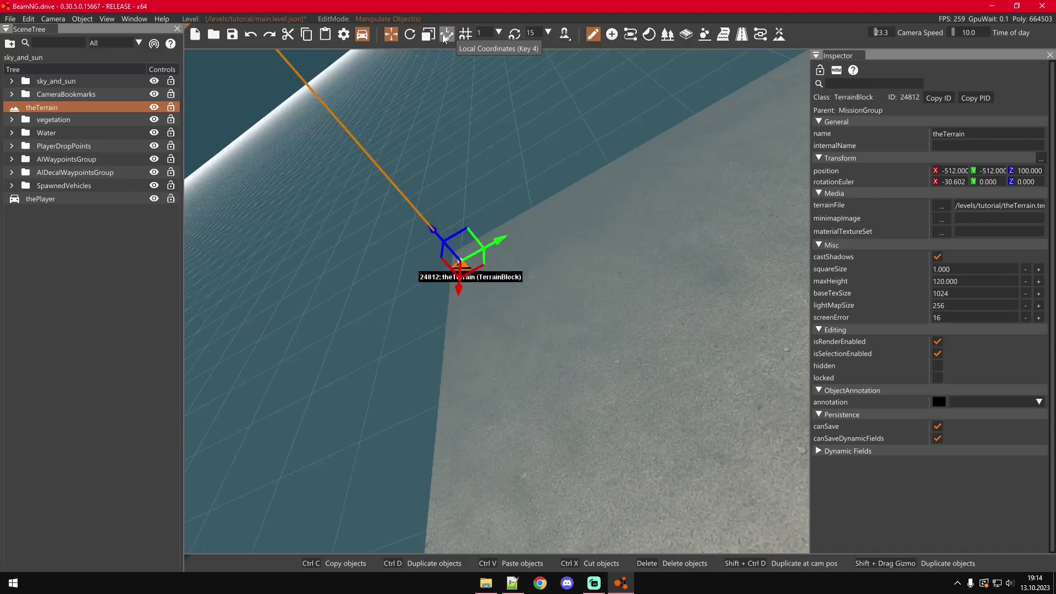
pyautogui.moveTo(472, 170); pyautogui.dragTo(539, 214, button='right')
pyautogui.press('a')
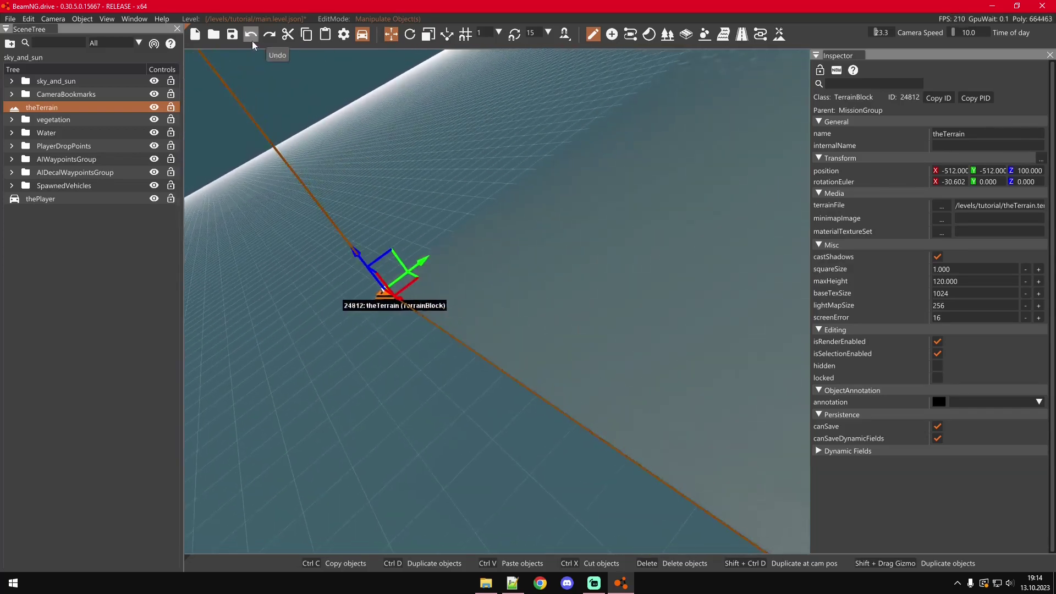
# Step: Undo the terrain rotation and return the gizmo to world coordinates
pyautogui.click(252, 35)
pyautogui.moveTo(561, 162); pyautogui.dragTo(561, 163, button='right')
pyautogui.moveTo(479, 170); pyautogui.dragTo(443, 56, button='right')
pyautogui.click(446, 34)
# Step: Enable grid snapping at a grid size of 1 for moving theTerrain
pyautogui.moveTo(462, 110); pyautogui.dragTo(649, 77, button='right')
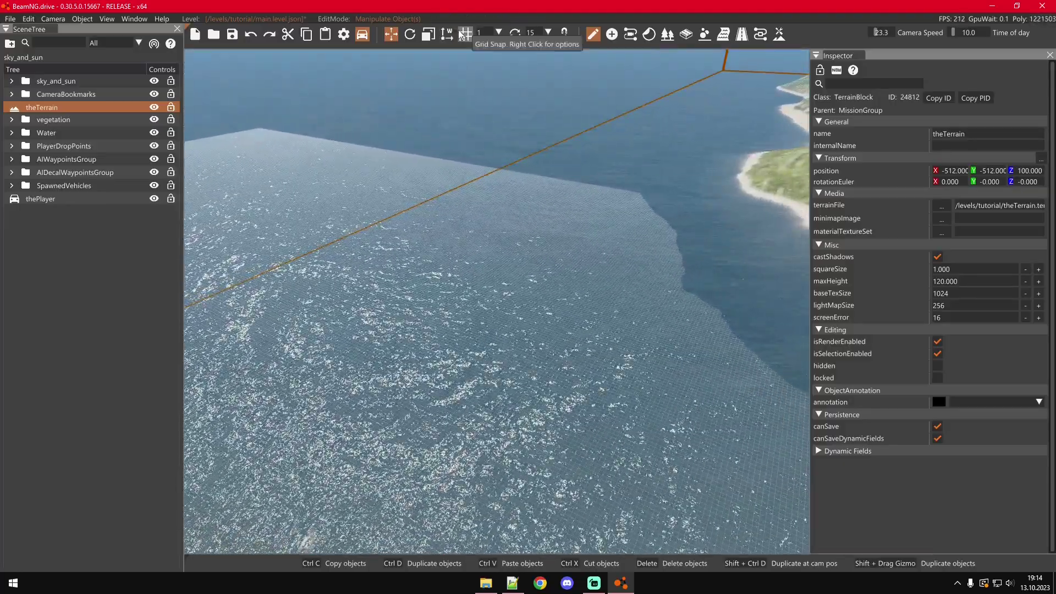
pyautogui.moveTo(479, 110); pyautogui.dragTo(532, 5, button='right')
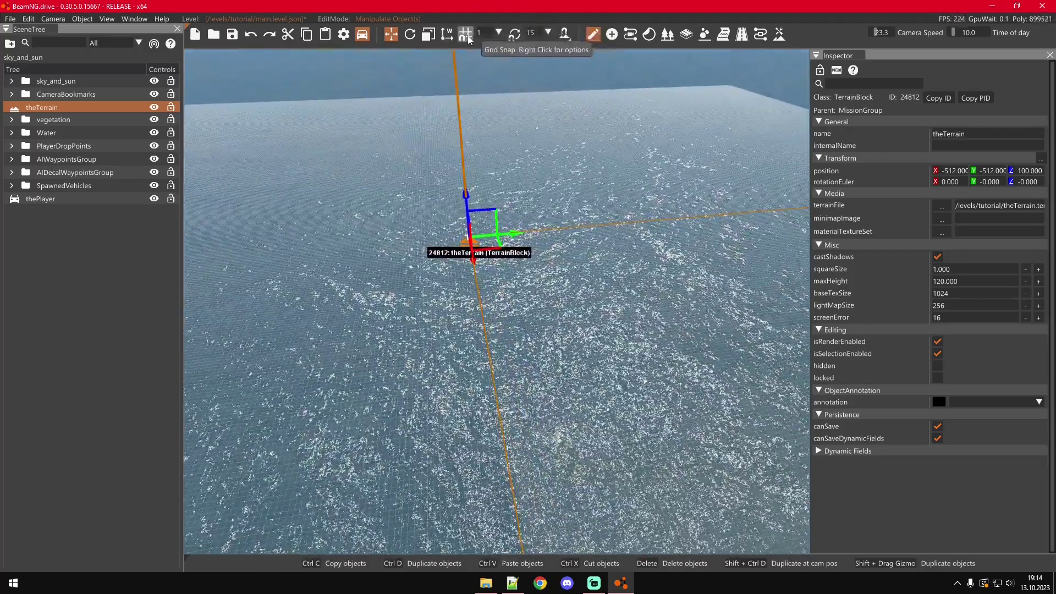
pyautogui.click(468, 39)
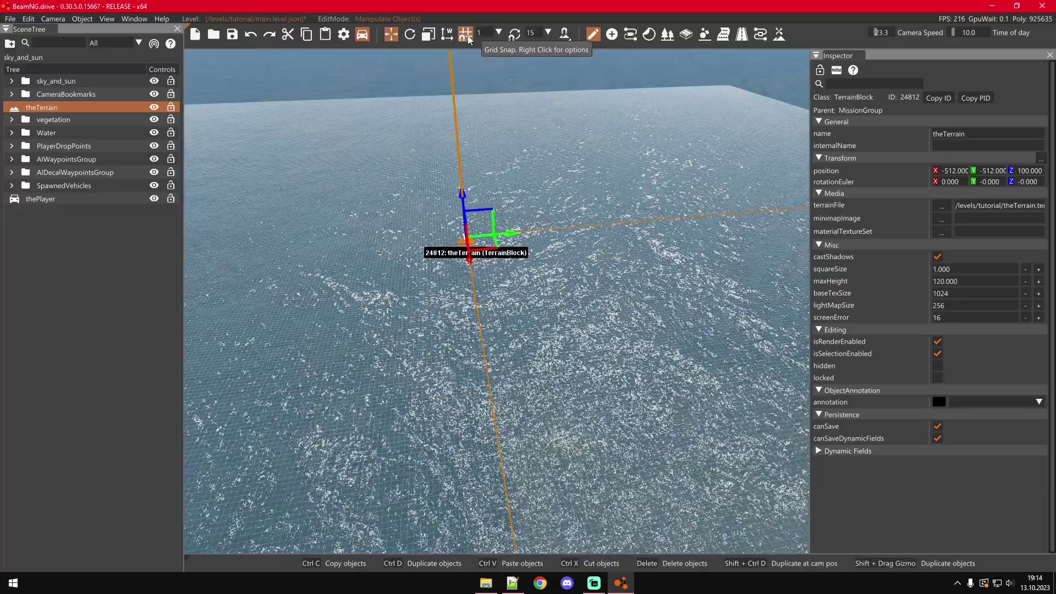
# Step: Move theTerrain along the X axis to -511 with grid snapping, and undo the move
pyautogui.moveTo(484, 271); pyautogui.dragTo(448, 257, button='right')
pyautogui.press('w')
pyautogui.press('a')
pyautogui.moveTo(438, 185); pyautogui.dragTo(468, 214, button='right')
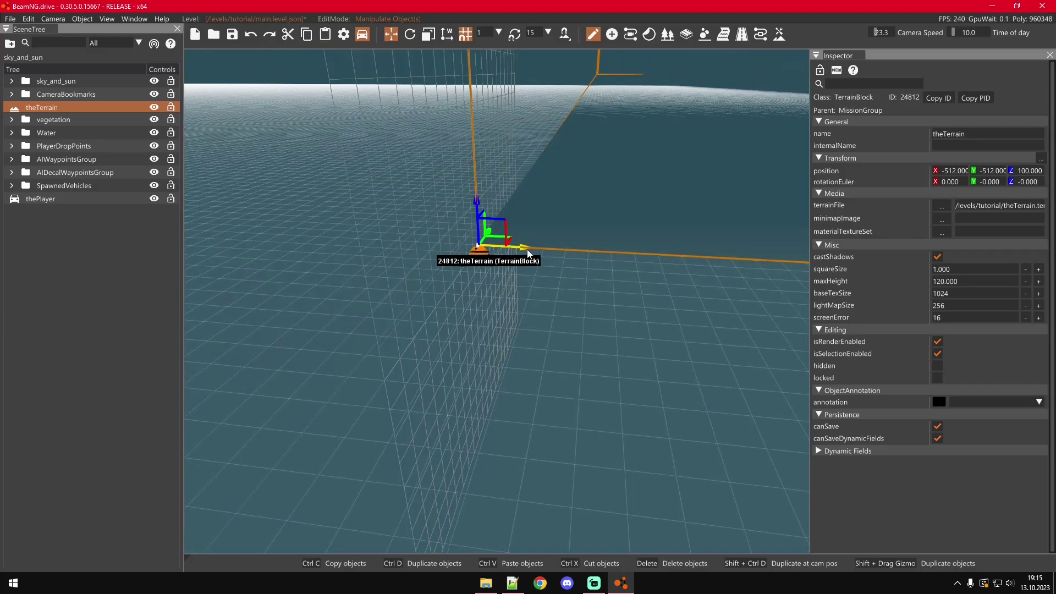
pyautogui.moveTo(527, 253)
pyautogui.mouseDown()
pyautogui.moveTo(689, 255)
pyautogui.moveTo(527, 244)
pyautogui.moveTo(658, 251)
pyautogui.moveTo(544, 248)
pyautogui.mouseUp()
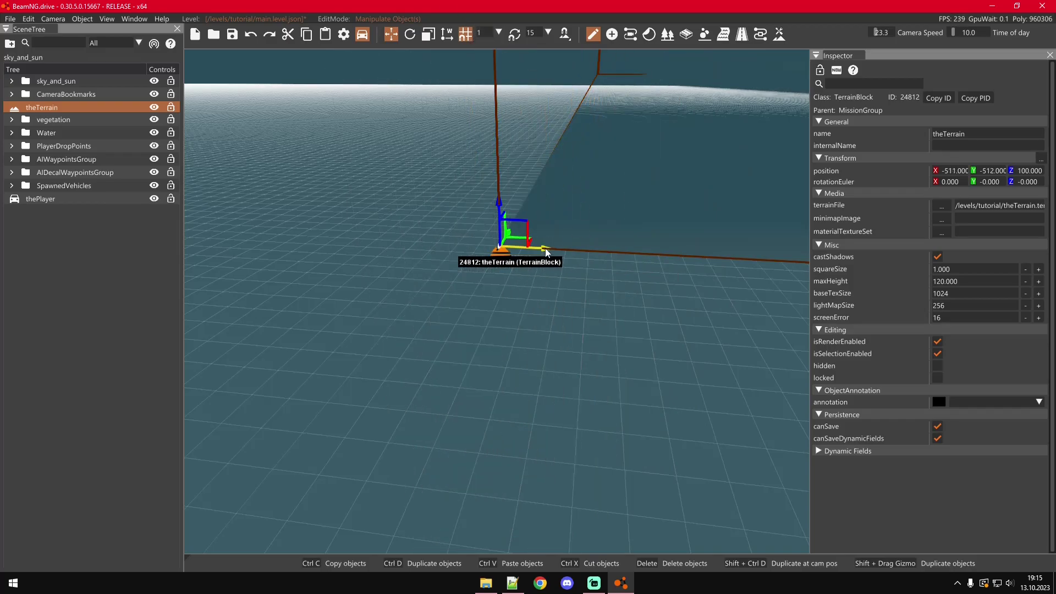
pyautogui.click(250, 34)
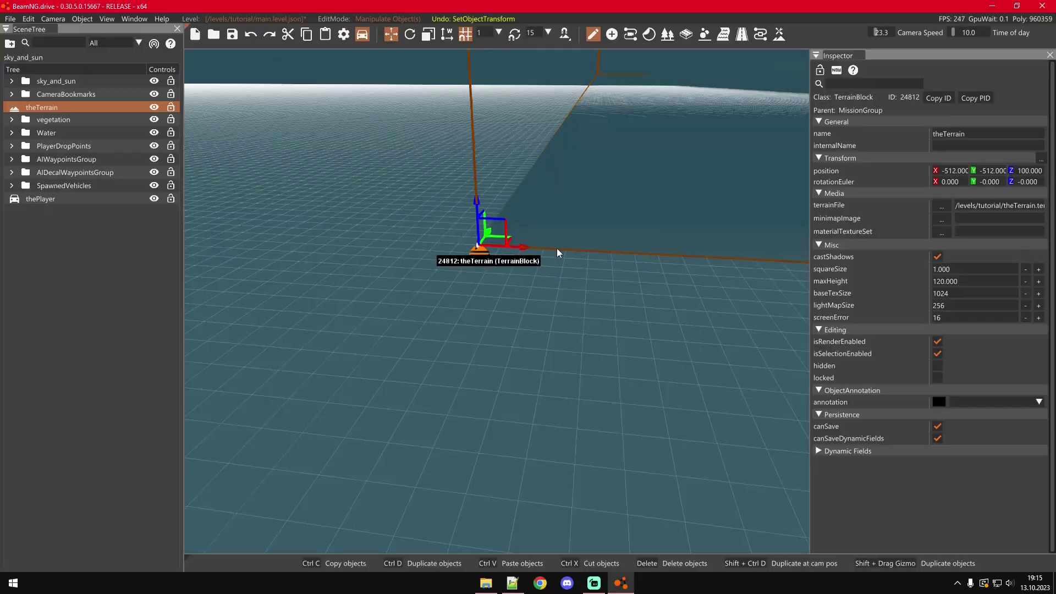
# Step: Raise the camera speed to about 57.9 and look through the Create Object, Path Camera and Decal Editor tools
pyautogui.moveTo(557, 251); pyautogui.dragTo(612, 40, button='right')
pyautogui.scroll(5, 614, 220)
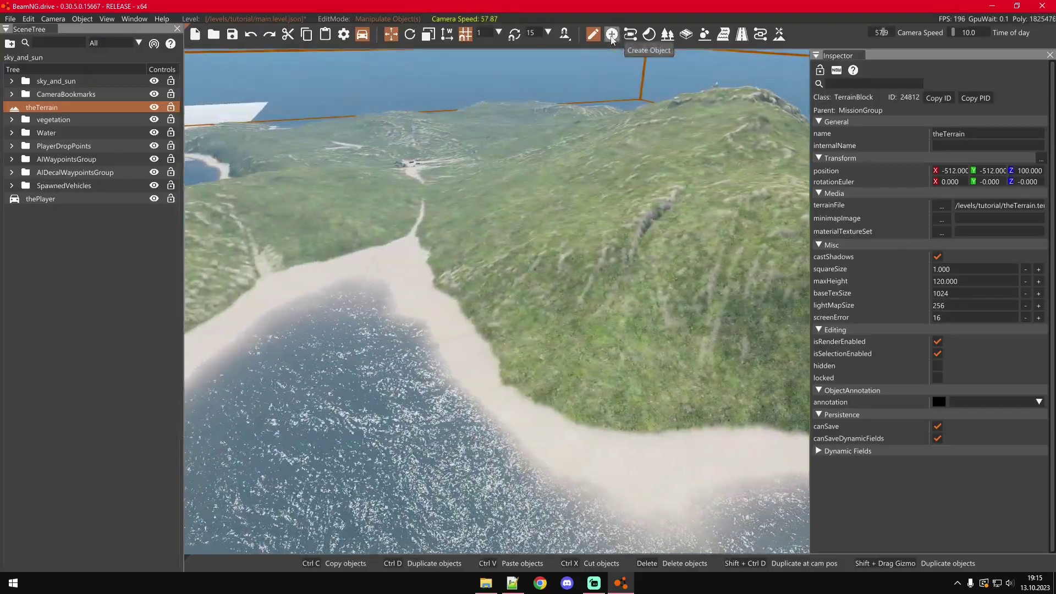
pyautogui.click(611, 35)
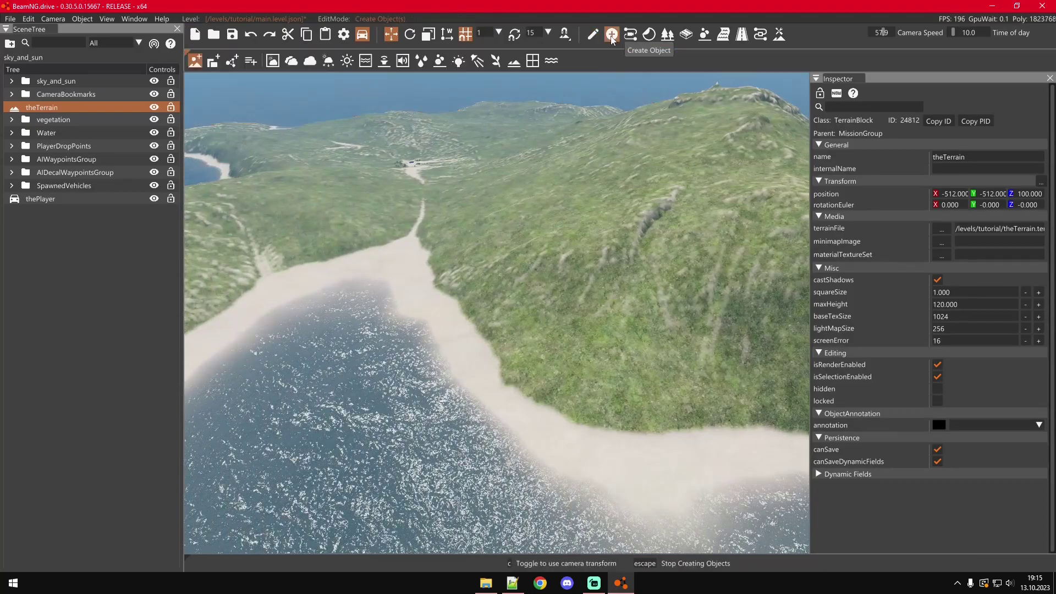
pyautogui.click(629, 34)
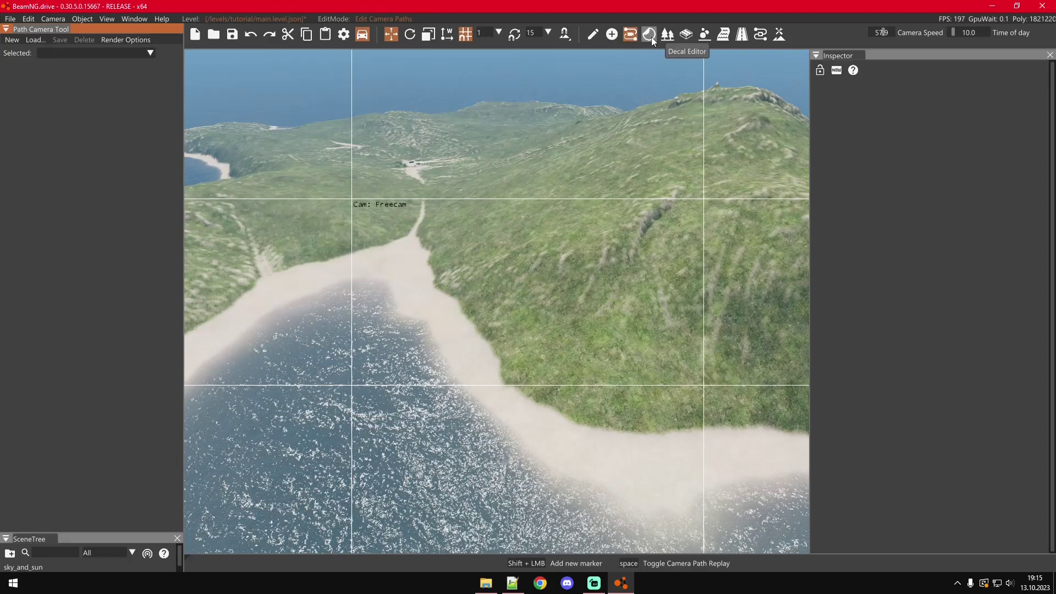
pyautogui.click(651, 37)
pyautogui.click(636, 38)
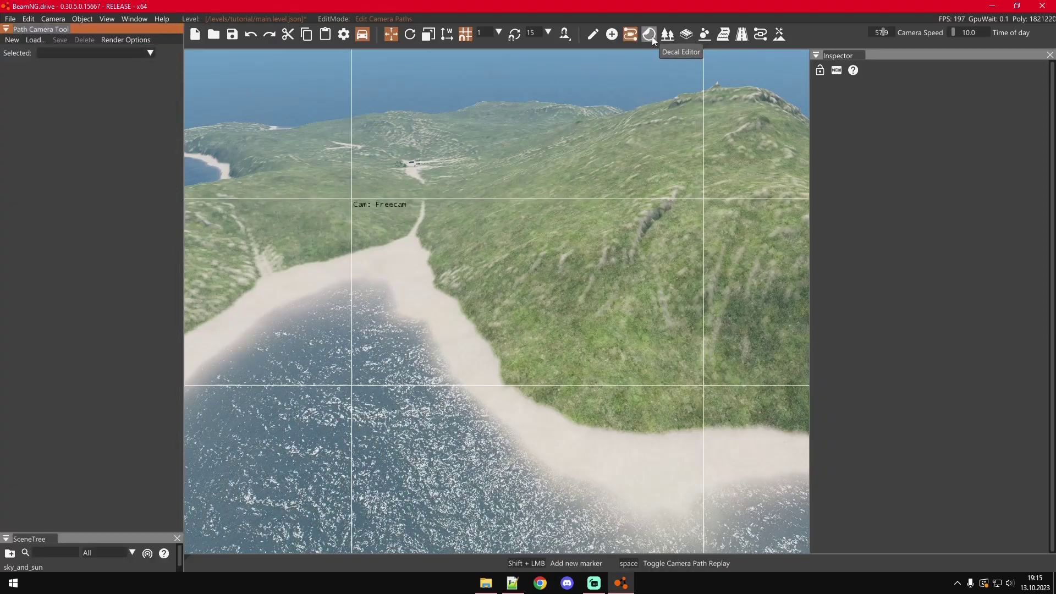
pyautogui.click(650, 36)
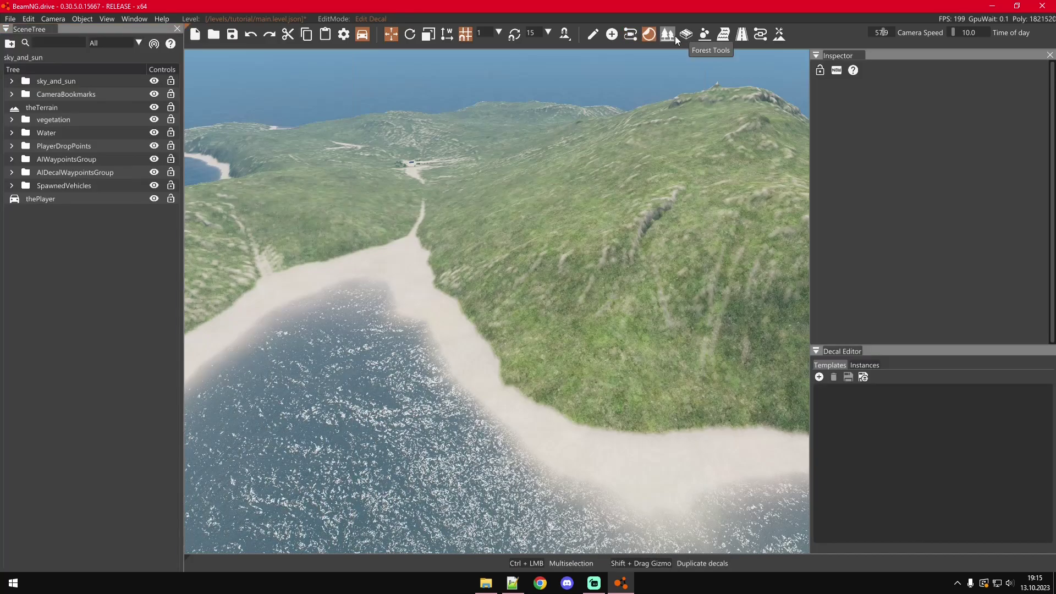
# Step: Go through the remaining edit modes, including the Particle, road and ScriptAI editors, and activate terrain editing
pyautogui.click(686, 34)
pyautogui.click(705, 34)
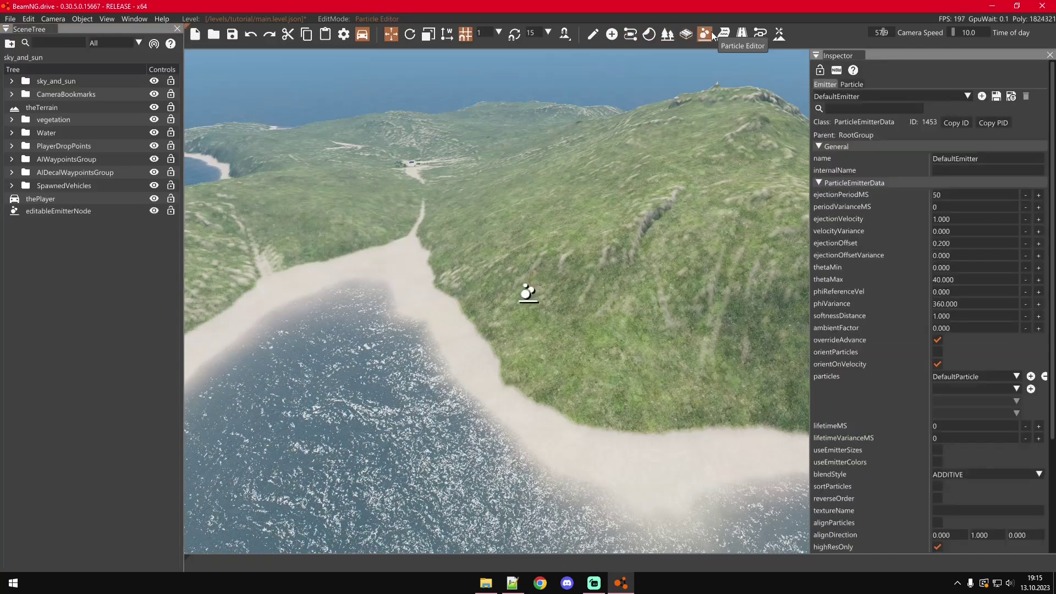
pyautogui.click(724, 34)
pyautogui.click(742, 34)
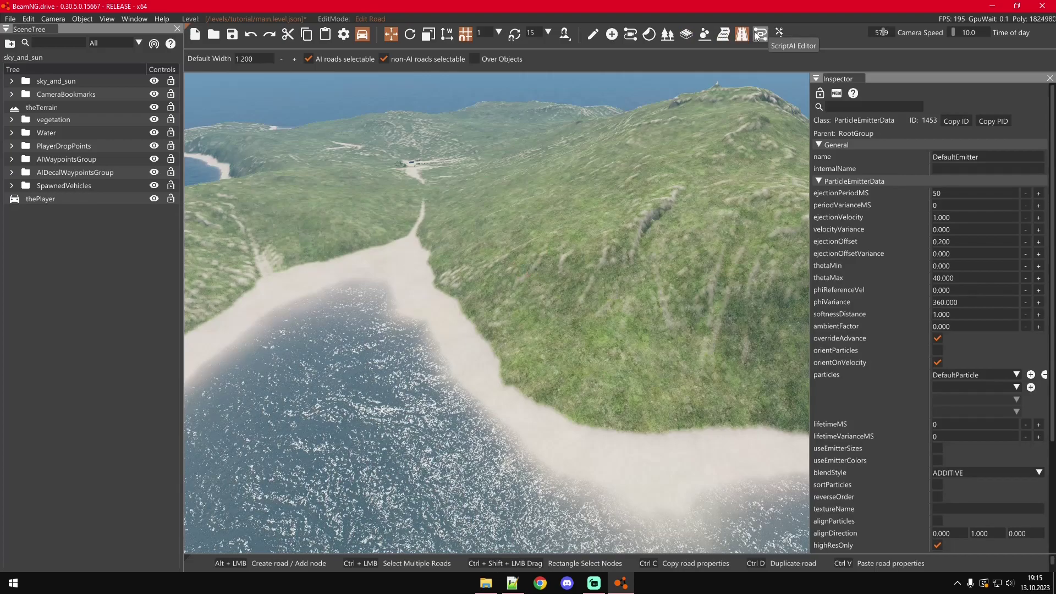
pyautogui.click(760, 34)
pyautogui.click(779, 35)
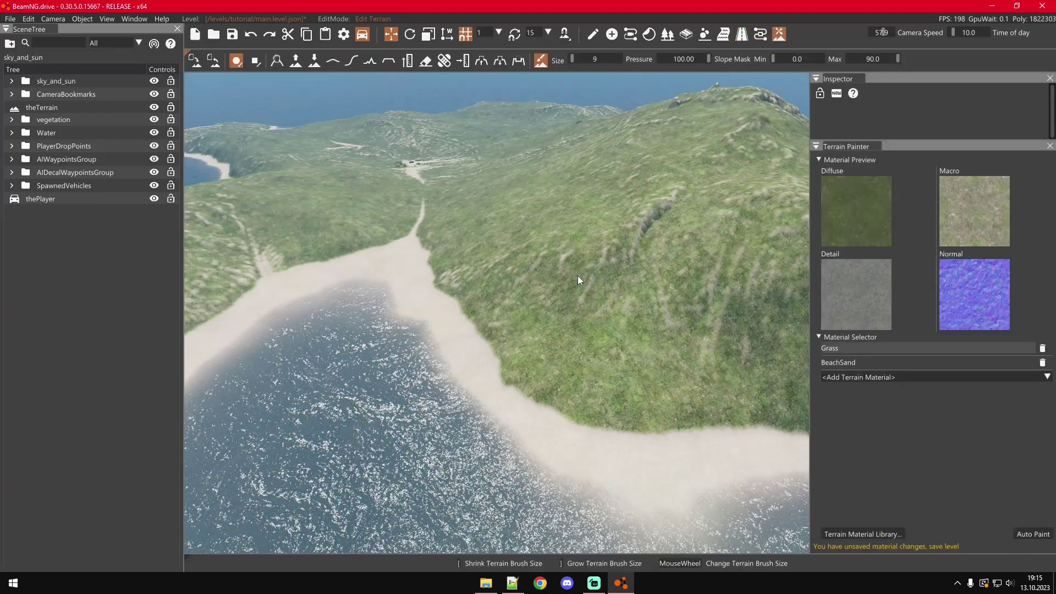
# Step: Save the Tutorial level
pyautogui.moveTo(617, 283)
pyautogui.mouseDown(button='right')
pyautogui.moveTo(233, 270)
pyautogui.moveTo(737, 236)
pyautogui.moveTo(558, 242)
pyautogui.moveTo(448, 212)
pyautogui.moveTo(587, 321)
pyautogui.moveTo(489, 374)
pyautogui.moveTo(535, 285)
pyautogui.moveTo(403, 185)
pyautogui.moveTo(621, 185)
pyautogui.moveTo(594, 220)
pyautogui.moveTo(781, 198)
pyautogui.mouseUp(button='right')
pyautogui.press('w')
pyautogui.press('s')
pyautogui.press('w')
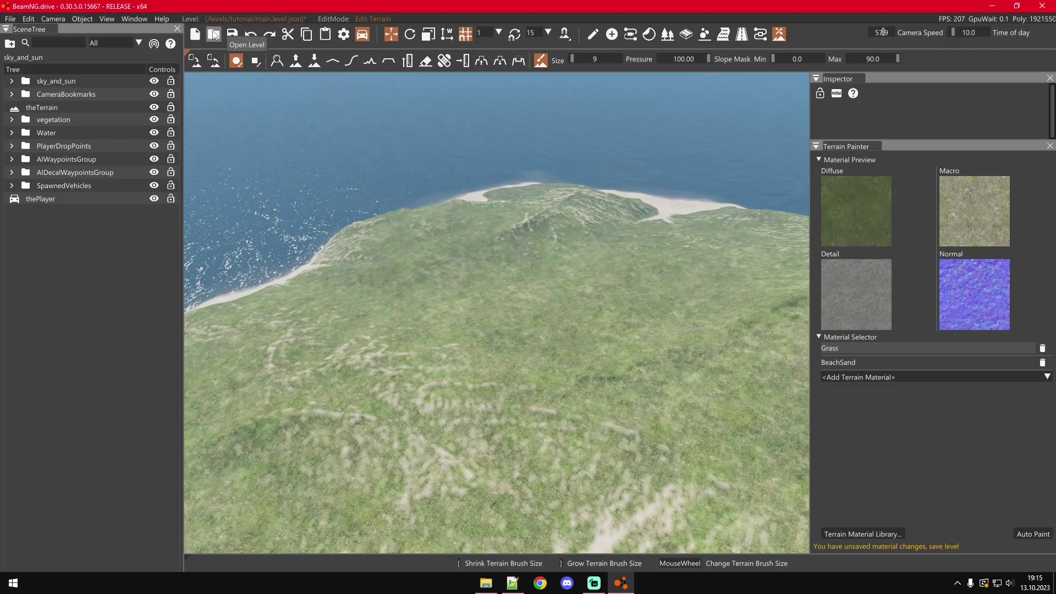
pyautogui.click(233, 35)
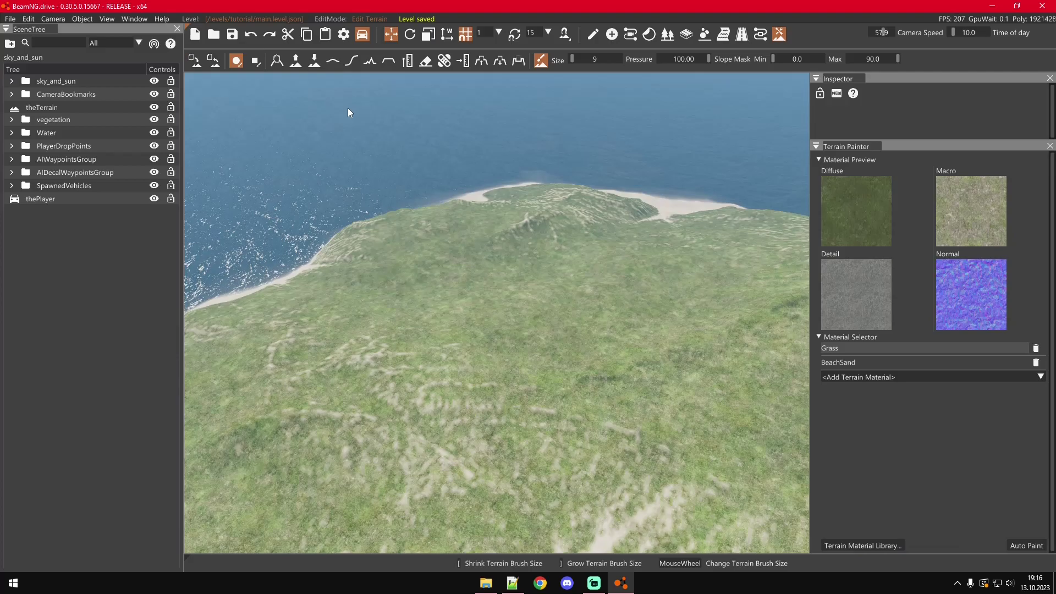
pyautogui.moveTo(347, 108); pyautogui.dragTo(441, 164, button='right')
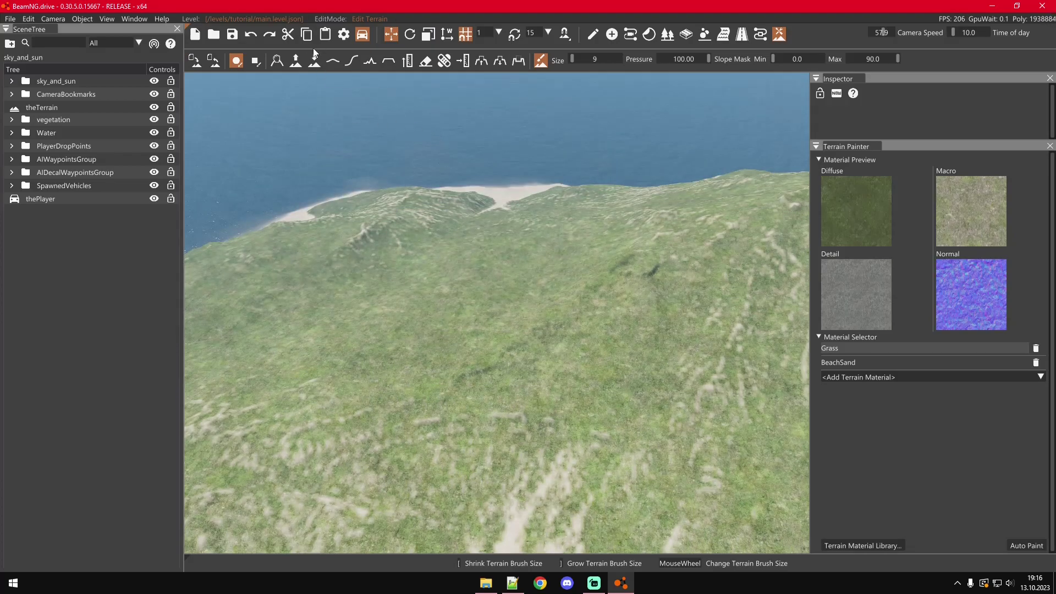
pyautogui.click(15, 18)
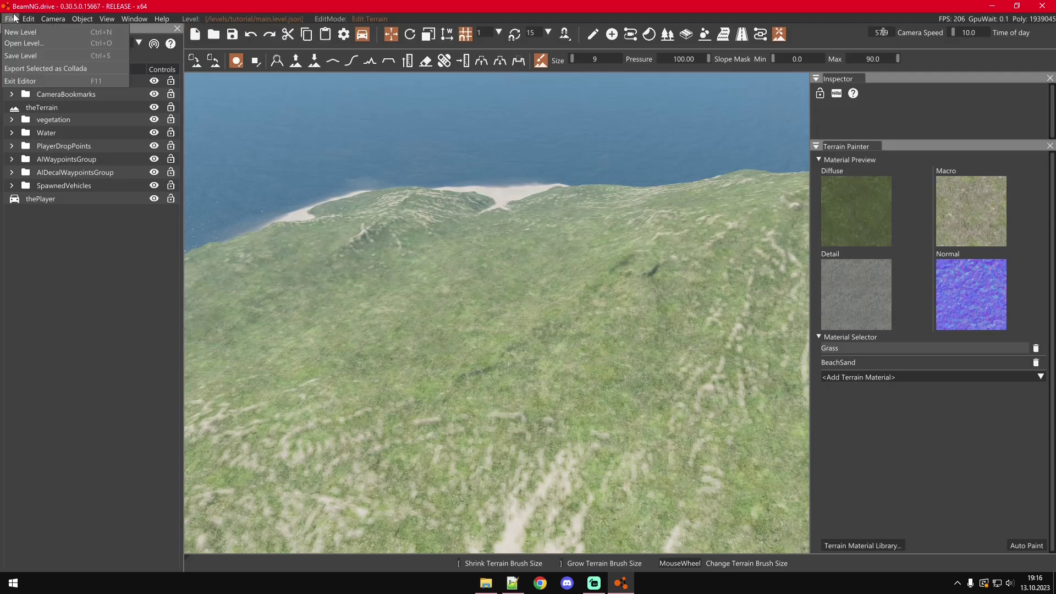
pyautogui.click(30, 19)
pyautogui.click(47, 19)
pyautogui.click(83, 18)
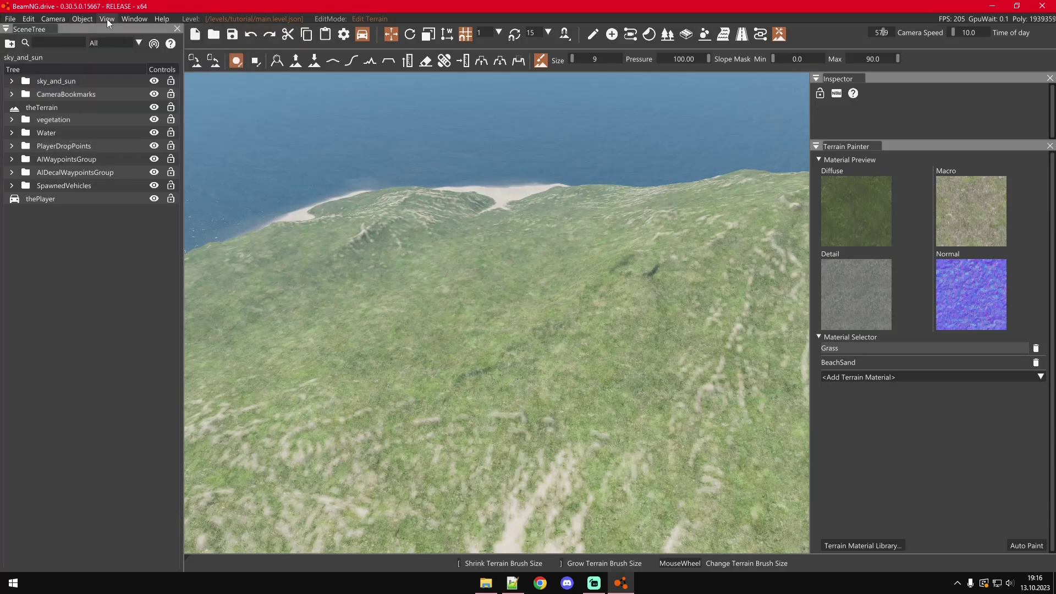
pyautogui.click(134, 18)
pyautogui.moveTo(11, 21)
pyautogui.moveTo(162, 18)
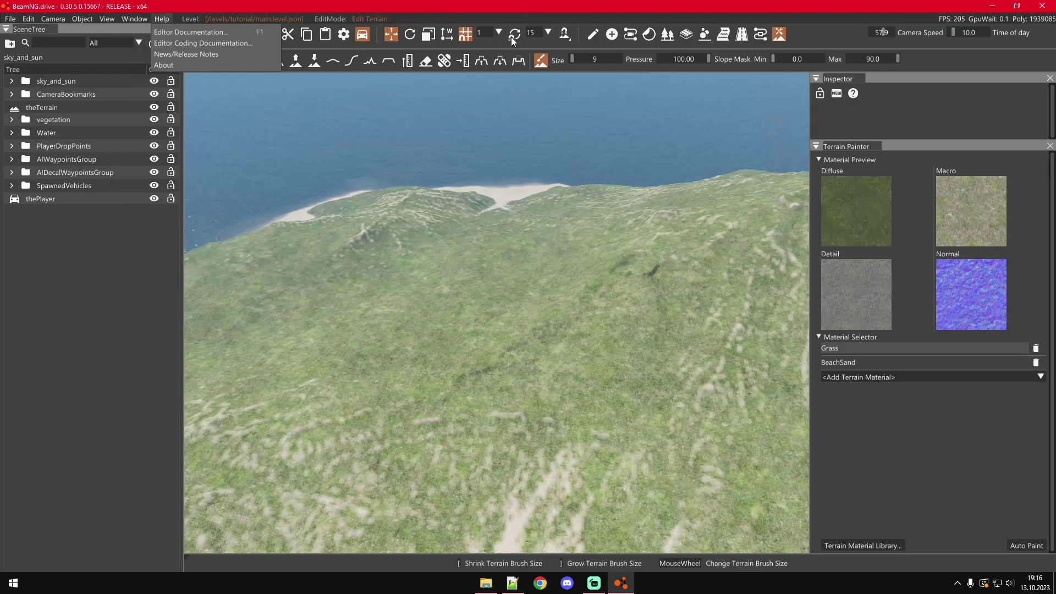
pyautogui.click(350, 36)
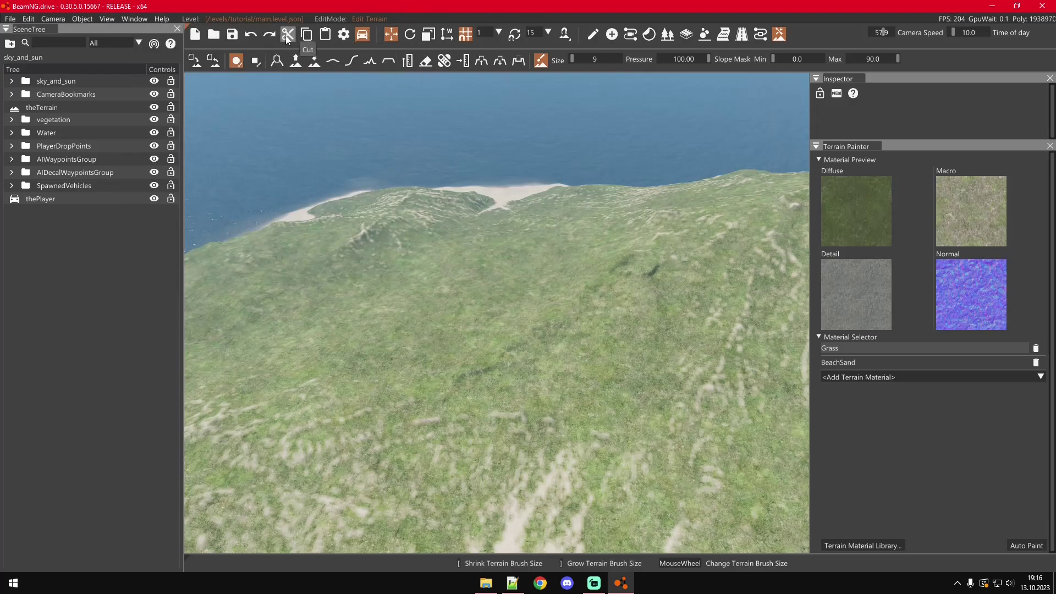
# Step: Examine the editor preferences from the Asset Browser settings through the Forest Editor and Gizmos sections, and close them
pyautogui.click(343, 35)
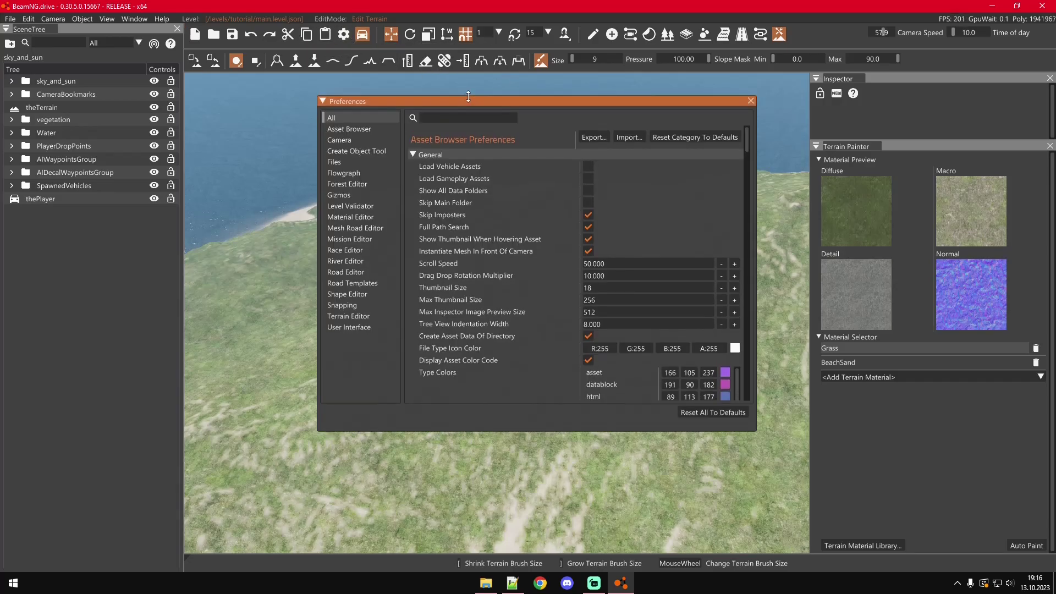
pyautogui.scroll(-8, 648, 348)
pyautogui.scroll(4, 604, 233)
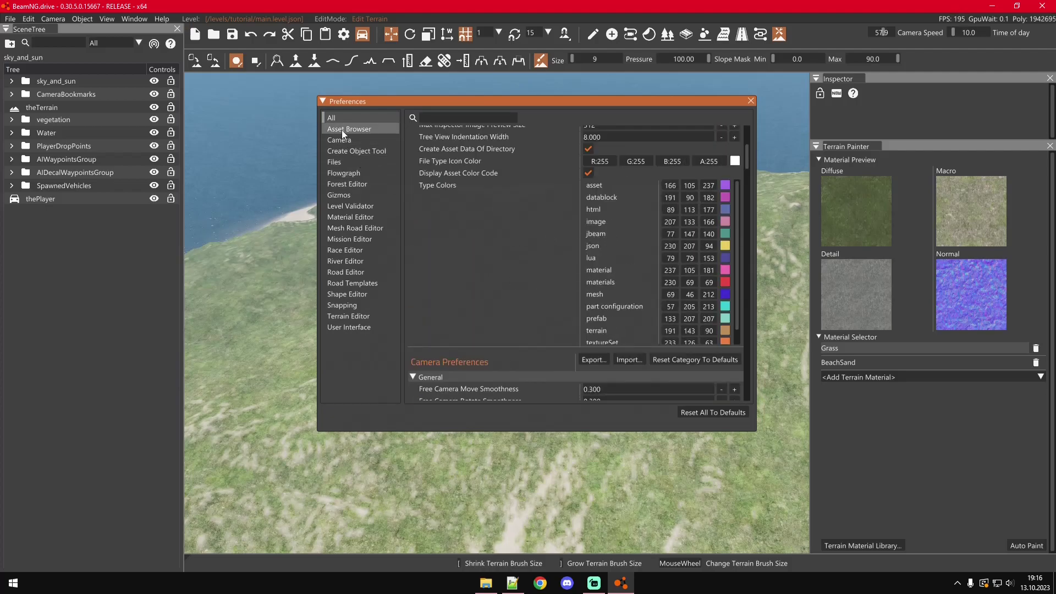
pyautogui.scroll(4, 533, 250)
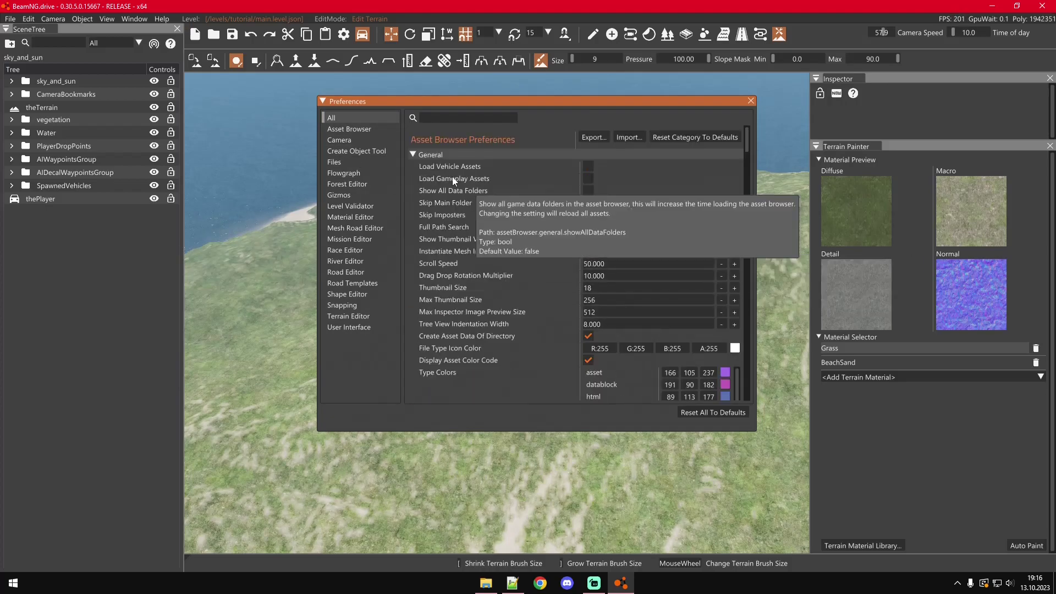
pyautogui.scroll(-15, 605, 233)
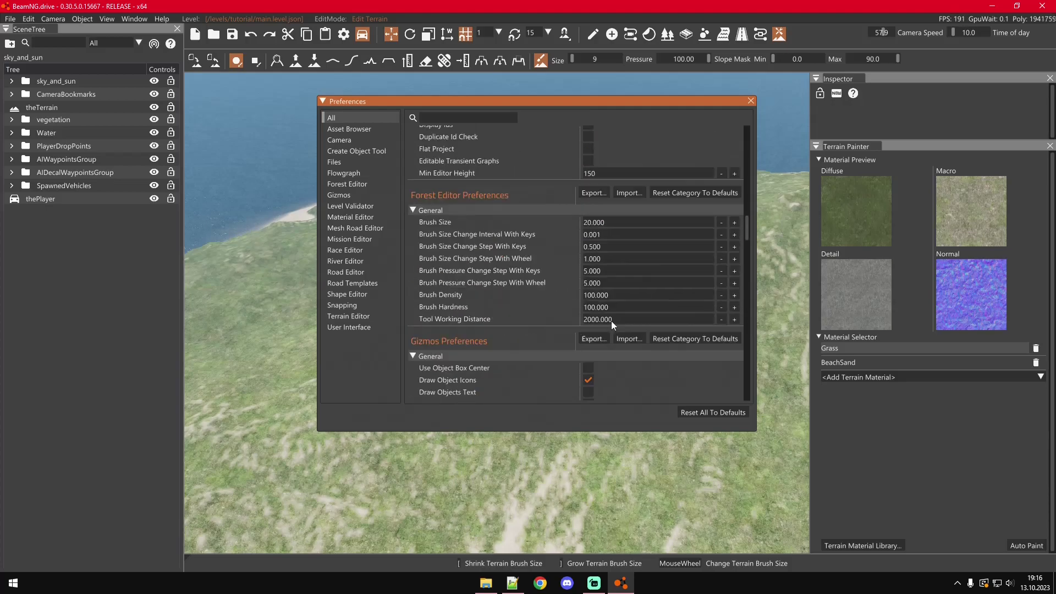
pyautogui.scroll(-10, 605, 318)
pyautogui.click(751, 101)
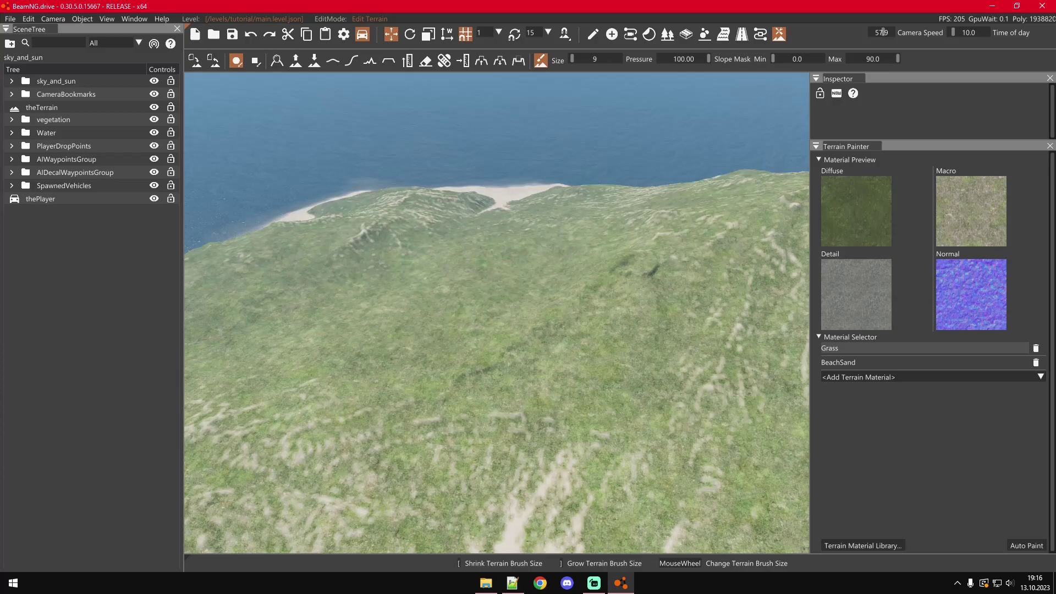
pyautogui.click(9, 19)
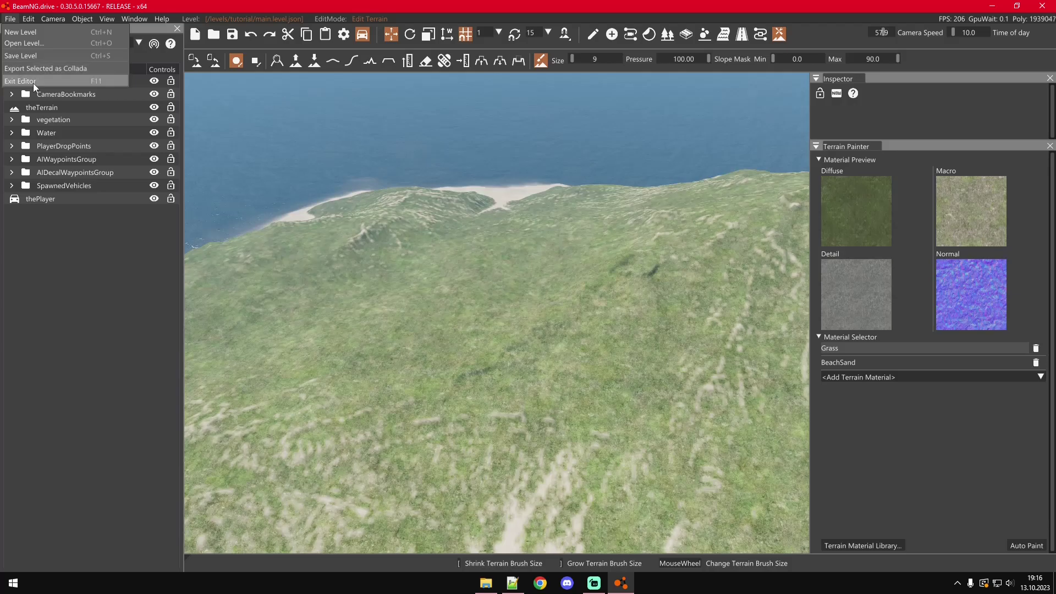
pyautogui.click(29, 25)
pyautogui.click(29, 22)
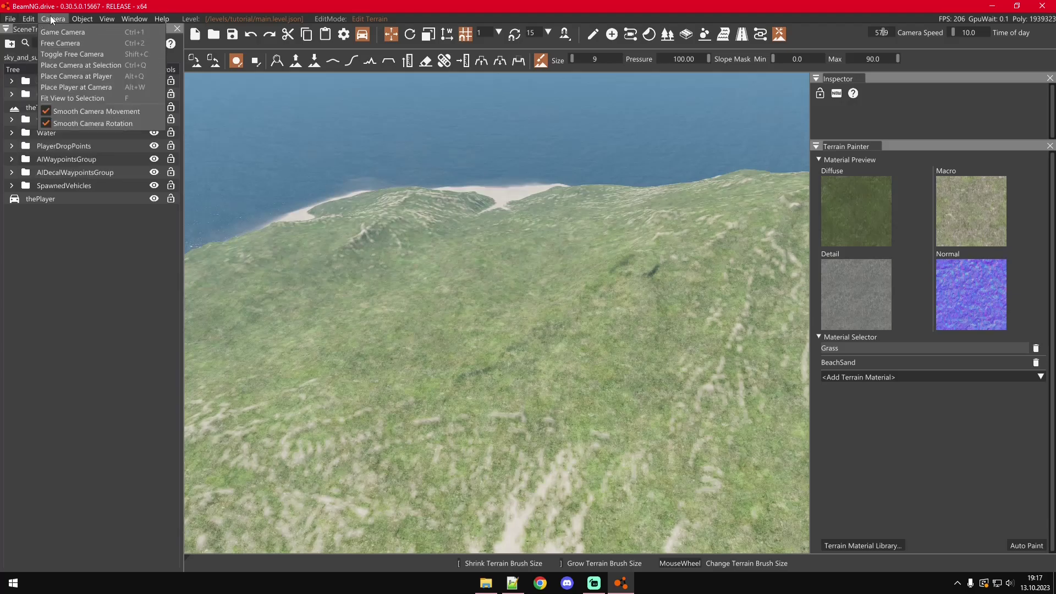
# Step: Open the Asset Browser, switch to object manipulation mode, and enlarge the browser above the Inspector
pyautogui.moveTo(132, 21)
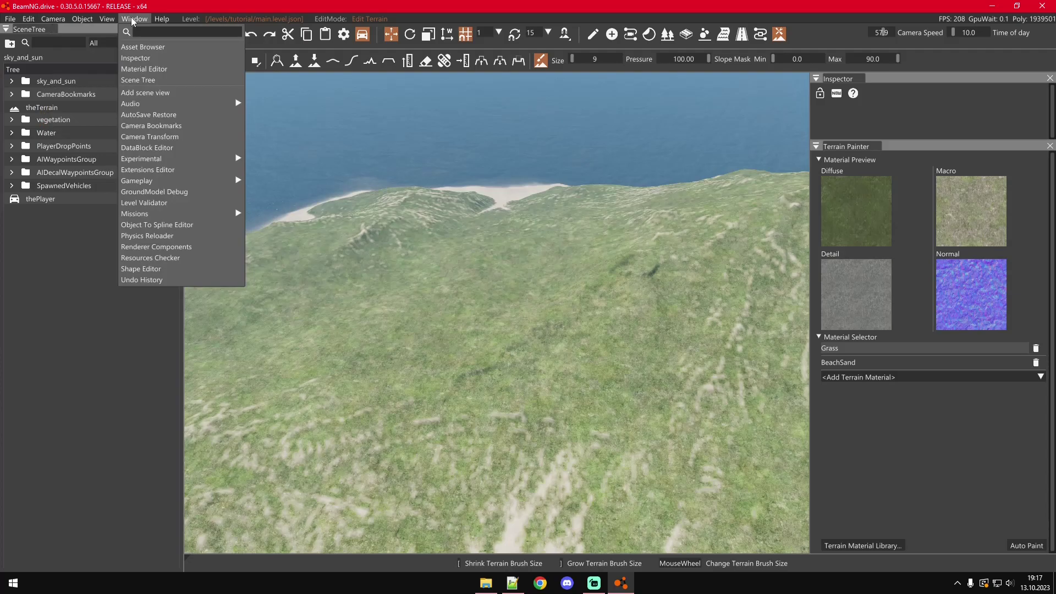
pyautogui.moveTo(161, 182)
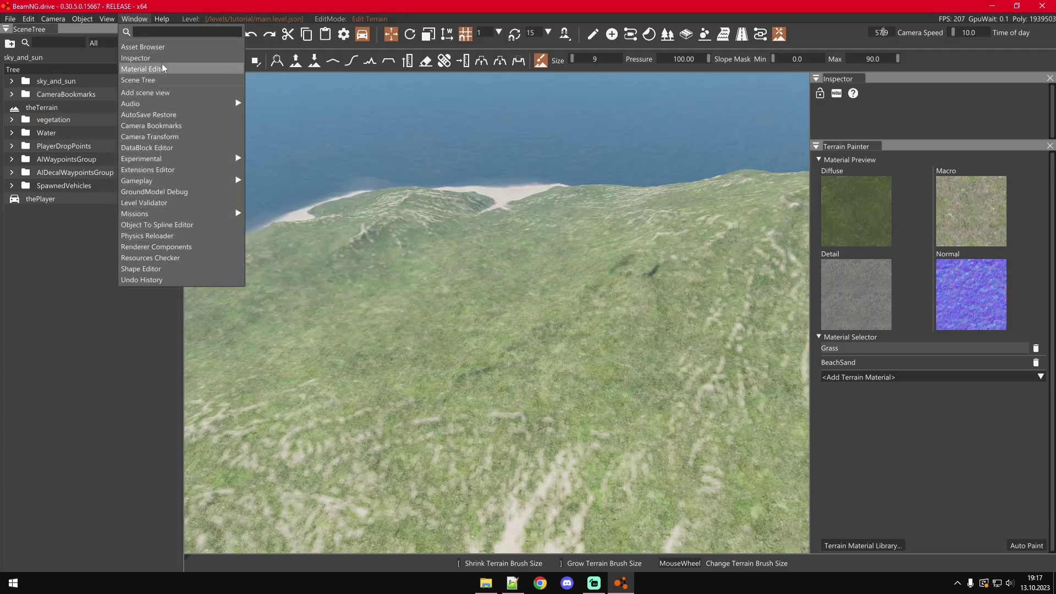
pyautogui.click(156, 49)
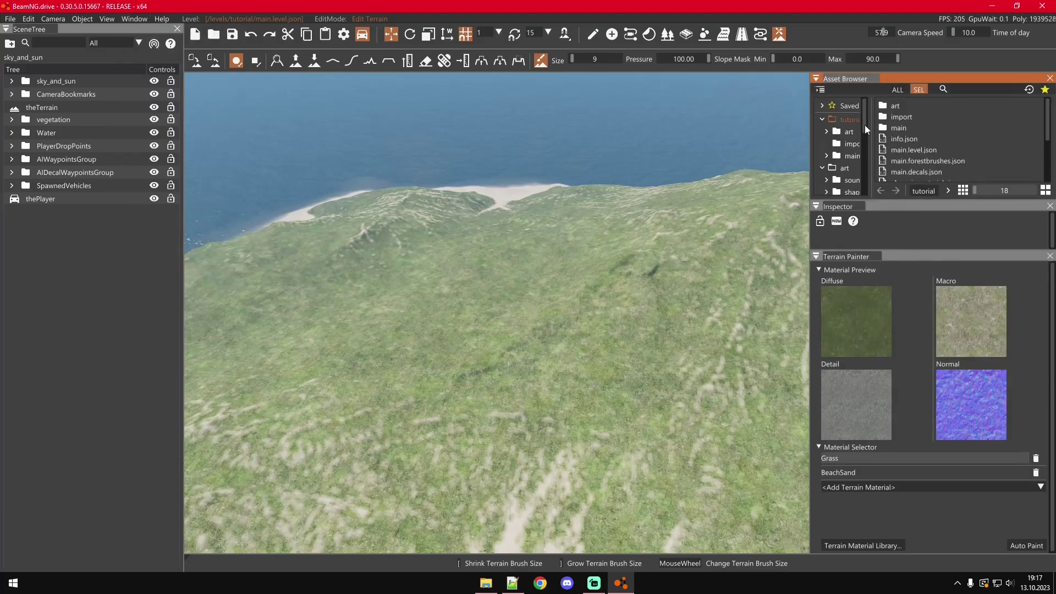
pyautogui.click(593, 34)
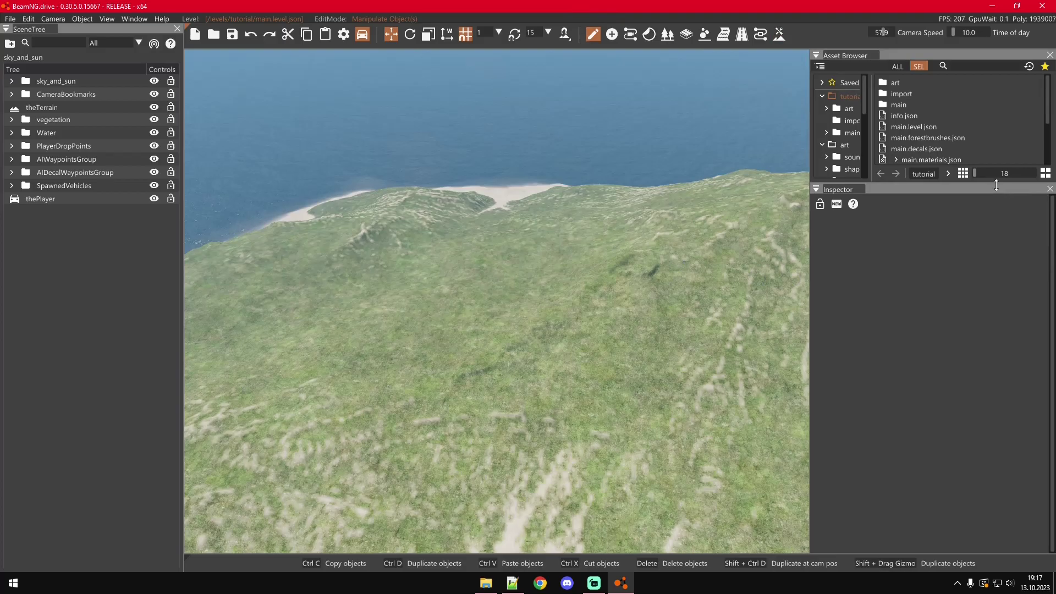
pyautogui.moveTo(996, 185); pyautogui.dragTo(996, 476)
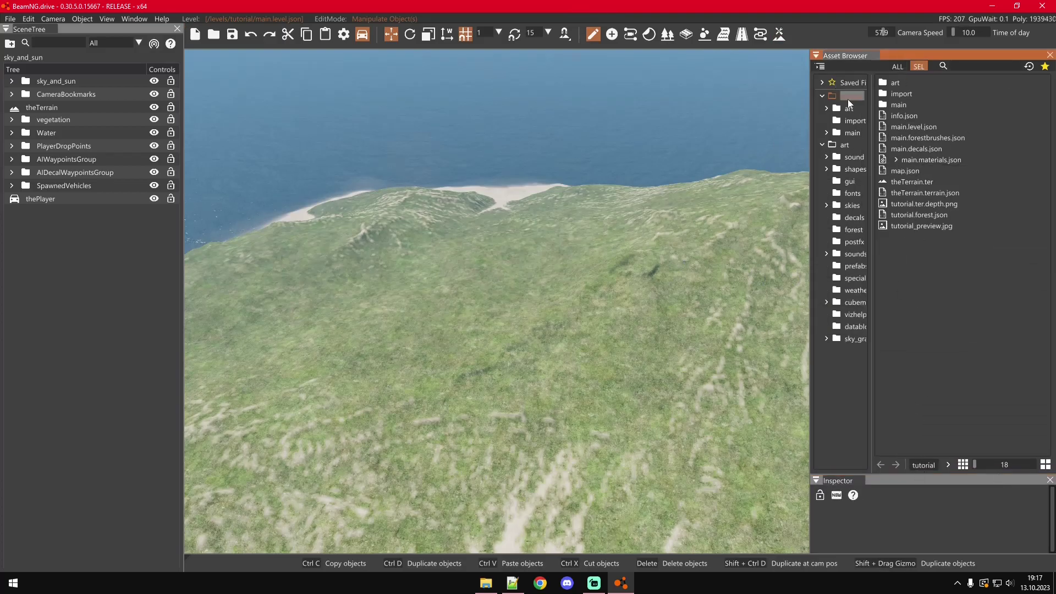
pyautogui.moveTo(813, 109); pyautogui.dragTo(706, 135)
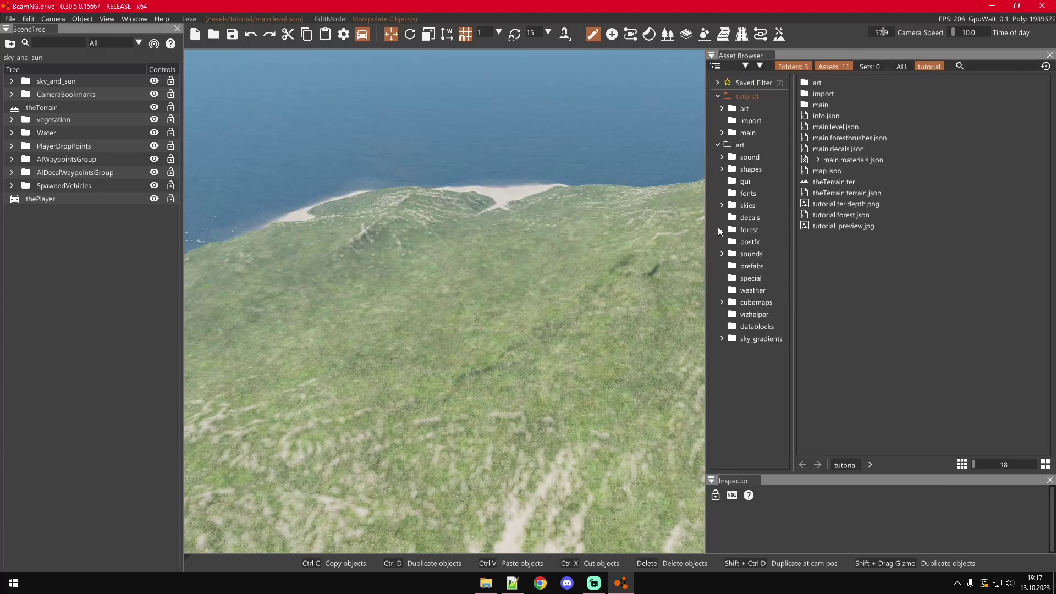
# Step: Look through the art and main subfolders of the tutorial level folder in the Asset Browser
pyautogui.click(722, 109)
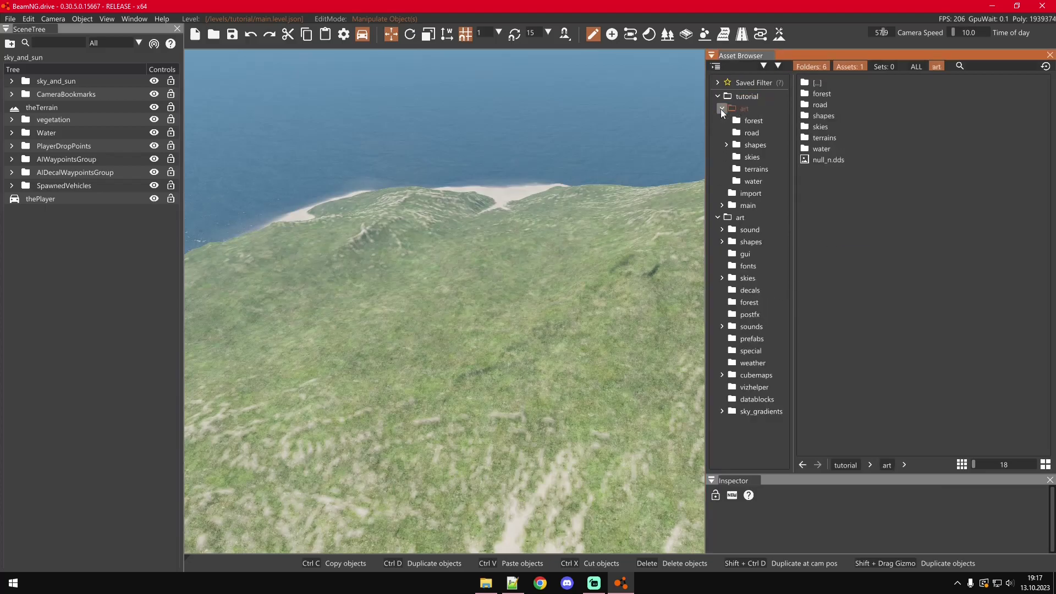
pyautogui.click(722, 134)
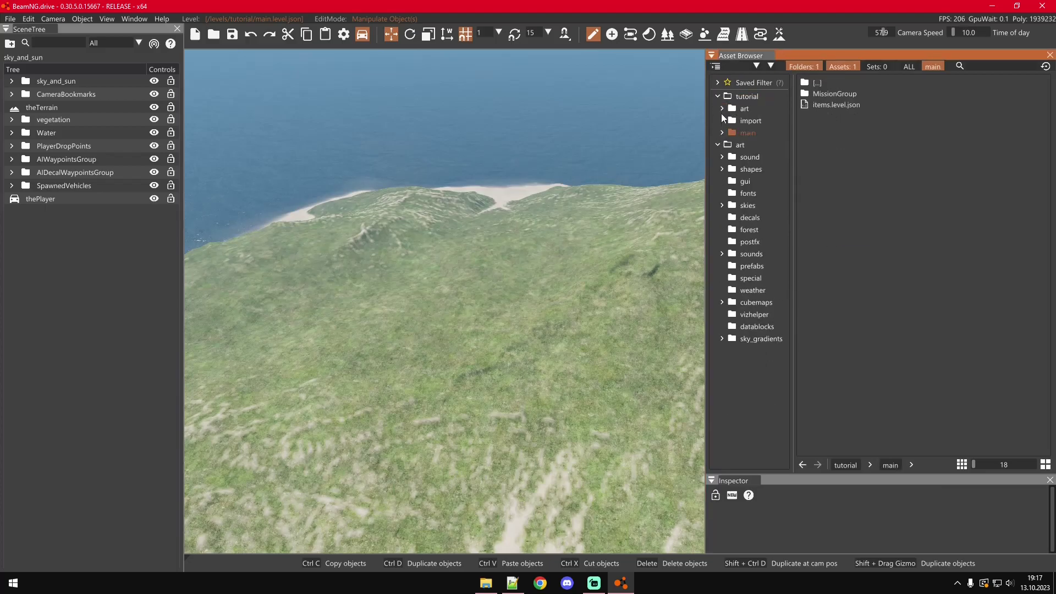
pyautogui.click(738, 97)
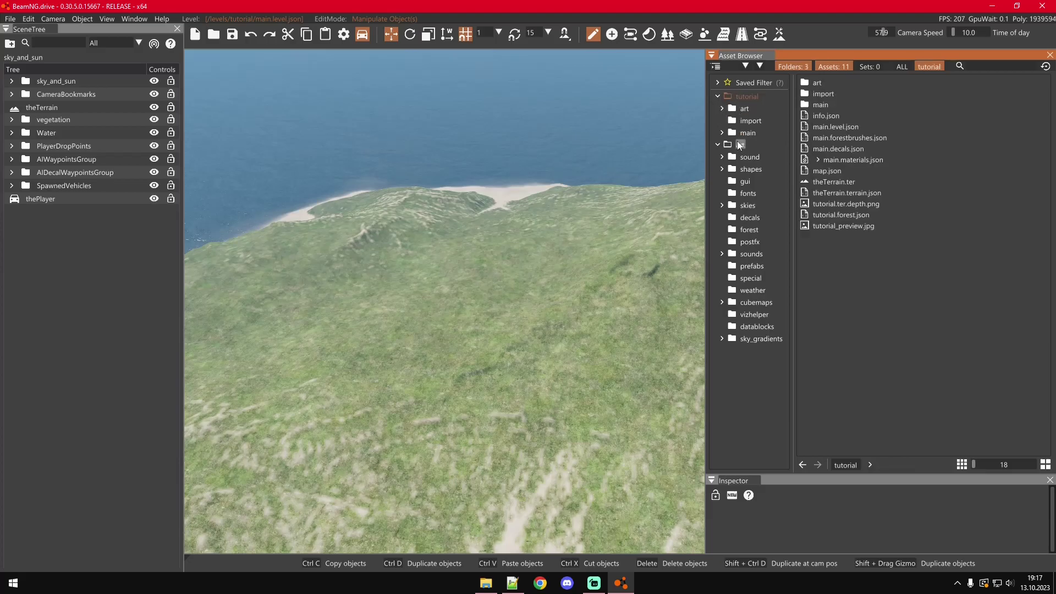
# Step: Examine the shared art folder's subfolders, including sound, shapes, skies, decals, forest, postfx and sounds, and return to the tutorial folder
pyautogui.click(737, 144)
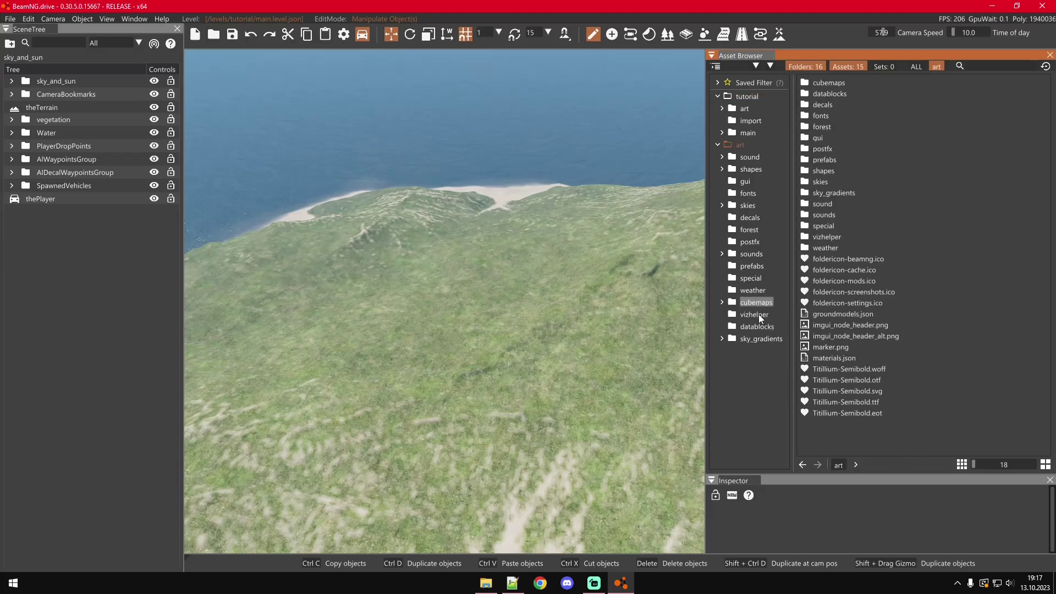
pyautogui.click(722, 157)
pyautogui.click(723, 156)
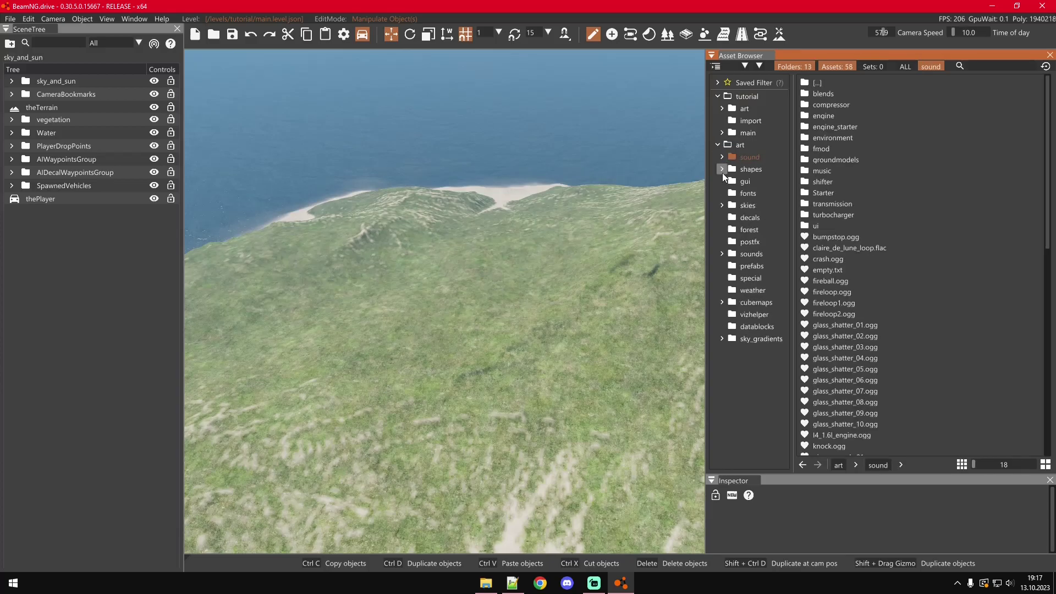
pyautogui.click(722, 168)
pyautogui.click(722, 169)
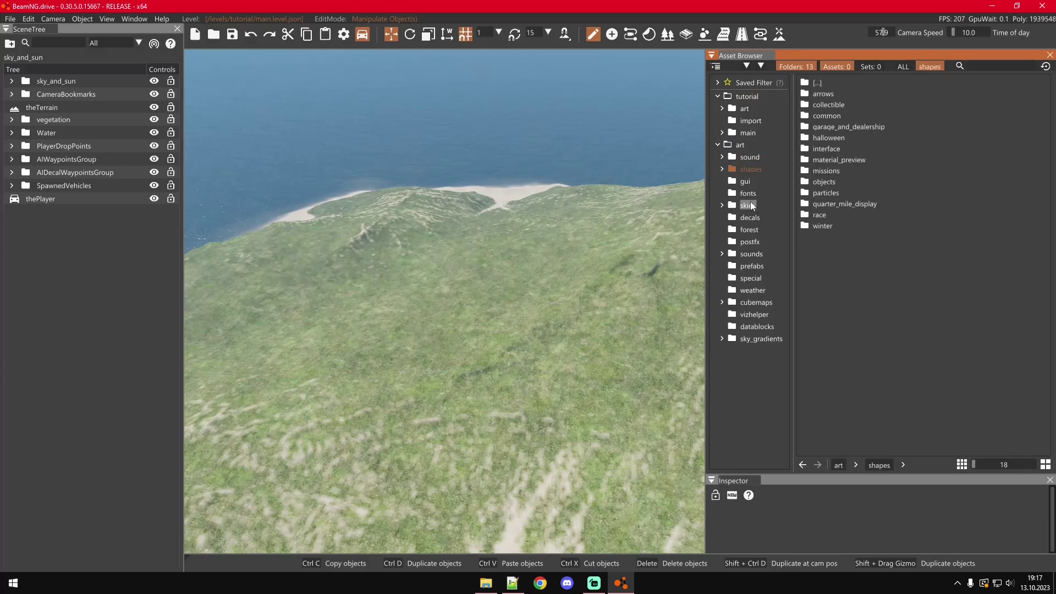
pyautogui.click(748, 205)
pyautogui.click(748, 220)
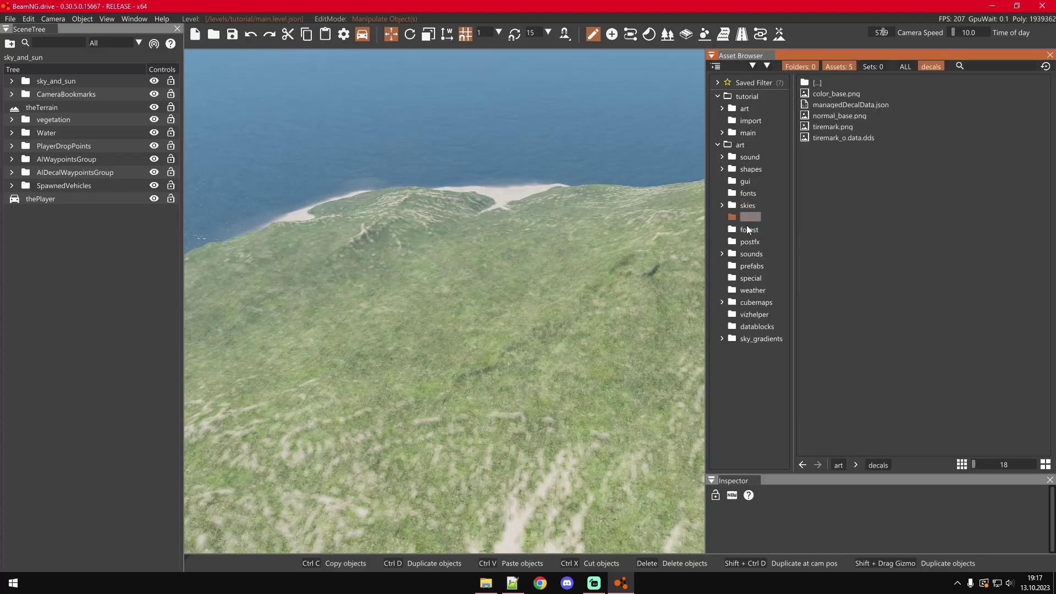
pyautogui.click(748, 229)
pyautogui.click(749, 241)
pyautogui.click(752, 252)
pyautogui.click(751, 255)
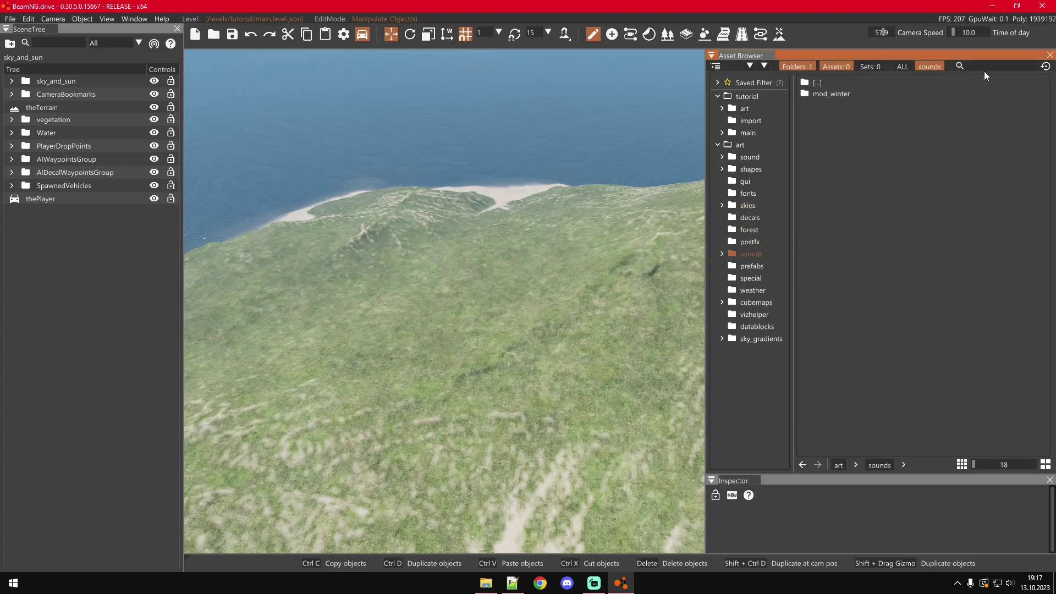
pyautogui.click(746, 96)
# Step: Try other docking positions for the Asset Browser, dock it back above the Inspector, and close it
pyautogui.moveTo(927, 57); pyautogui.dragTo(485, 302)
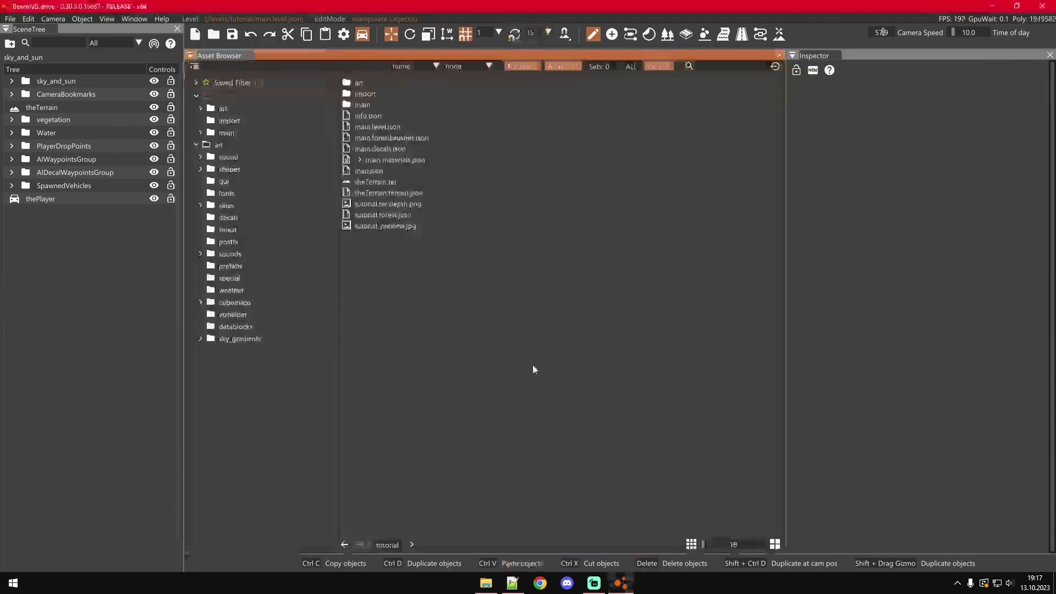
pyautogui.moveTo(397, 50); pyautogui.dragTo(86, 333)
pyautogui.moveTo(113, 298); pyautogui.dragTo(918, 272)
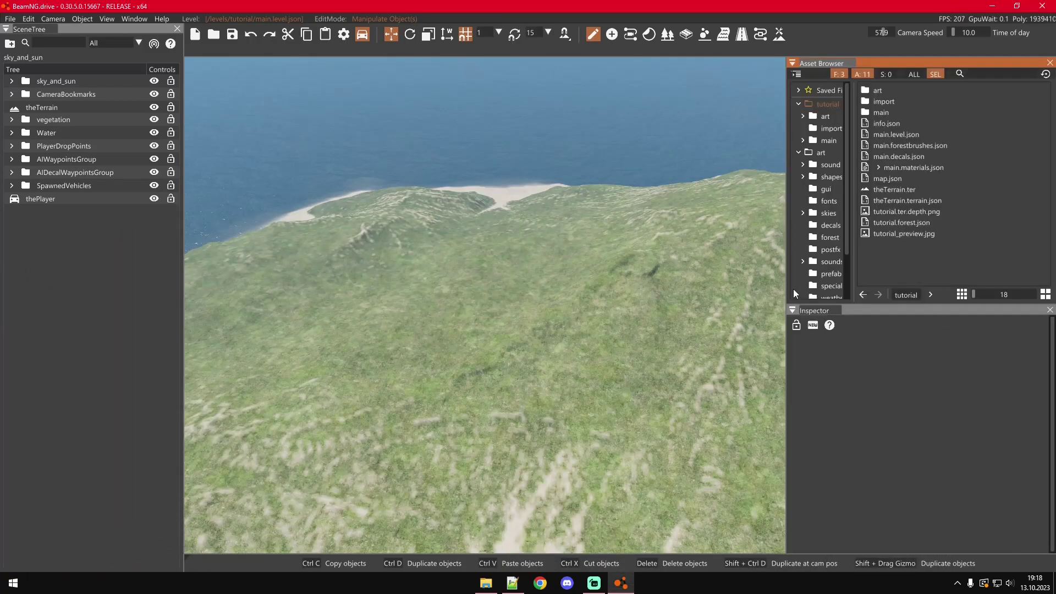
pyautogui.click(1049, 63)
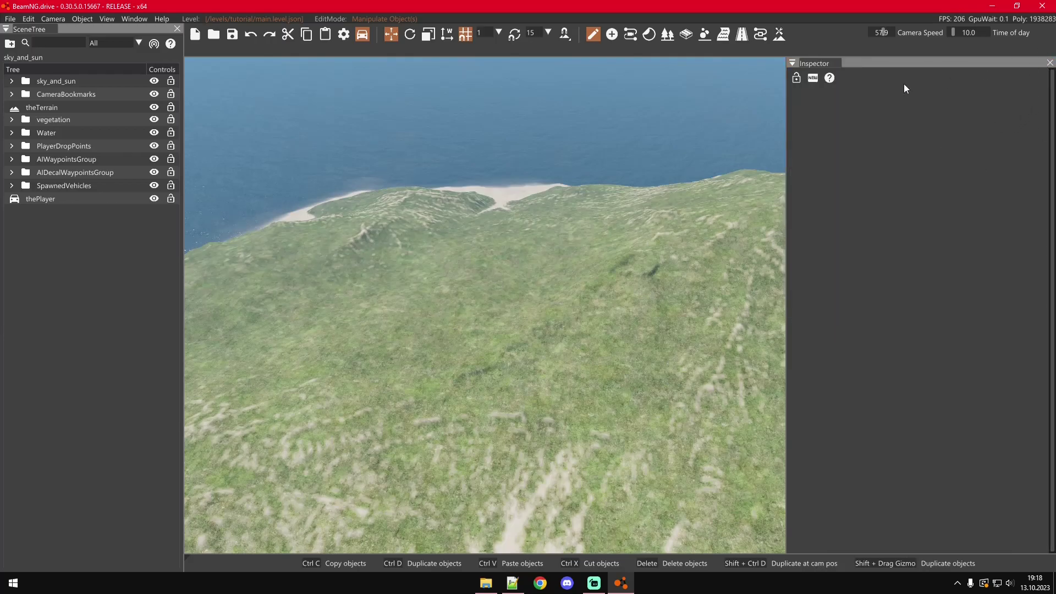
# Step: Review the list of available editor windows and look over the area around the parked pickup
pyautogui.moveTo(498, 88); pyautogui.dragTo(665, 88, button='right')
pyautogui.click(134, 17)
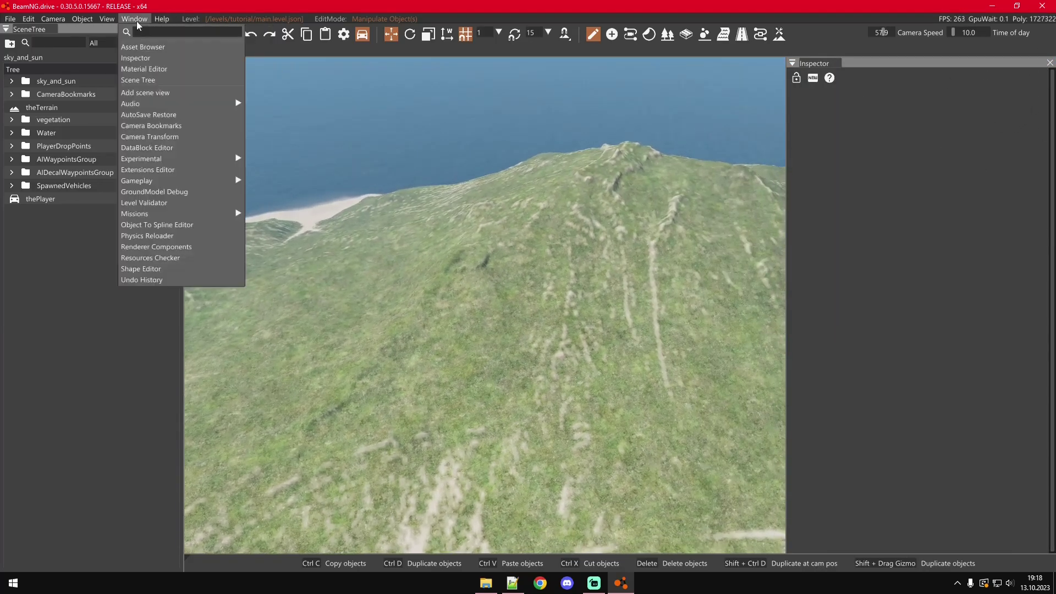
pyautogui.click(496, 254)
pyautogui.moveTo(500, 211); pyautogui.dragTo(286, 313, button='right')
pyautogui.press('w')
pyautogui.press('s')
pyautogui.click(145, 20)
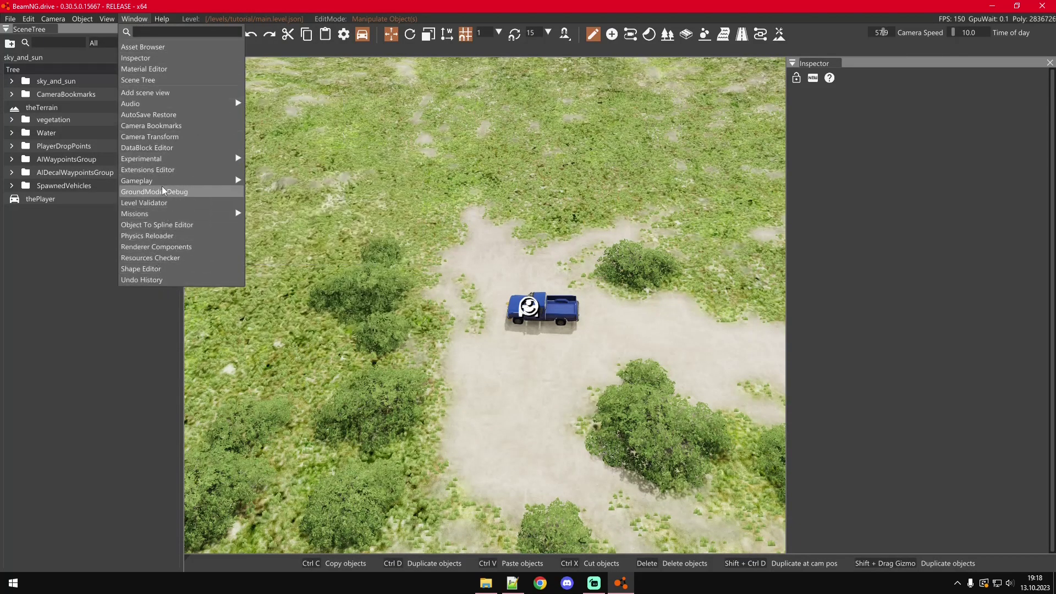
pyautogui.click(143, 18)
pyautogui.moveTo(585, 219); pyautogui.dragTo(462, 126, button='right')
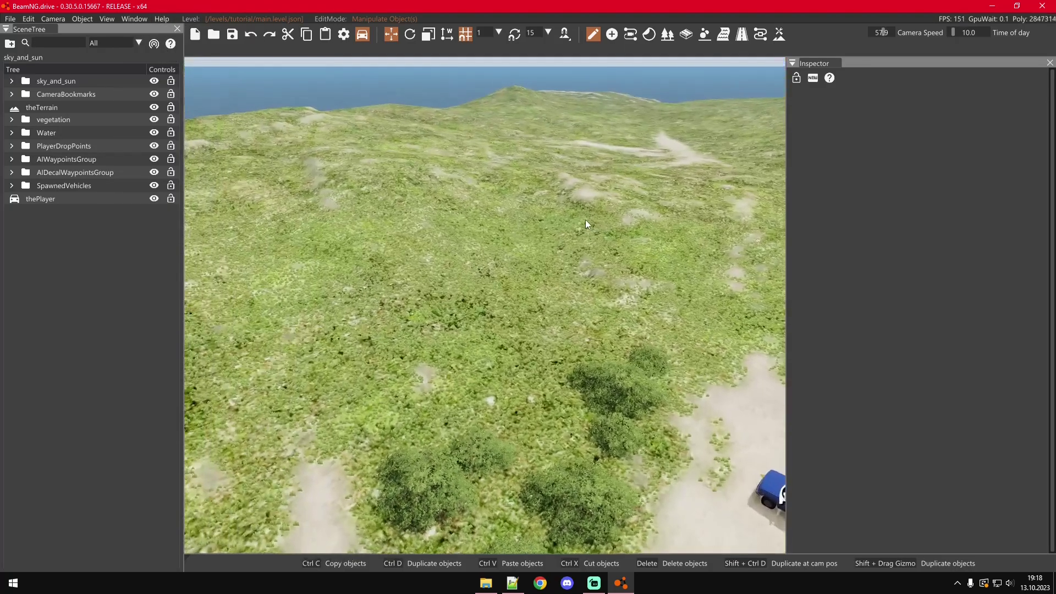
# Step: Save the Tutorial level and survey the whole island from a distance
pyautogui.hotkey('ctrl', 's')
pyautogui.moveTo(563, 273); pyautogui.dragTo(687, 297, button='right')
pyautogui.press('s')
pyautogui.press('s')
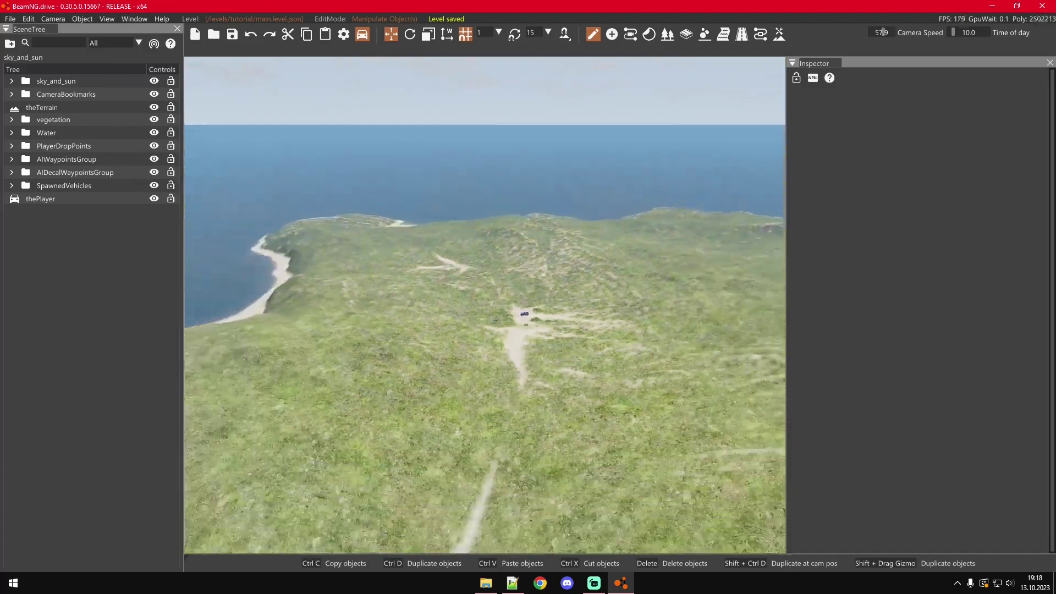
pyautogui.moveTo(485, 306); pyautogui.dragTo(532, 295, button='right')
pyautogui.press('s')
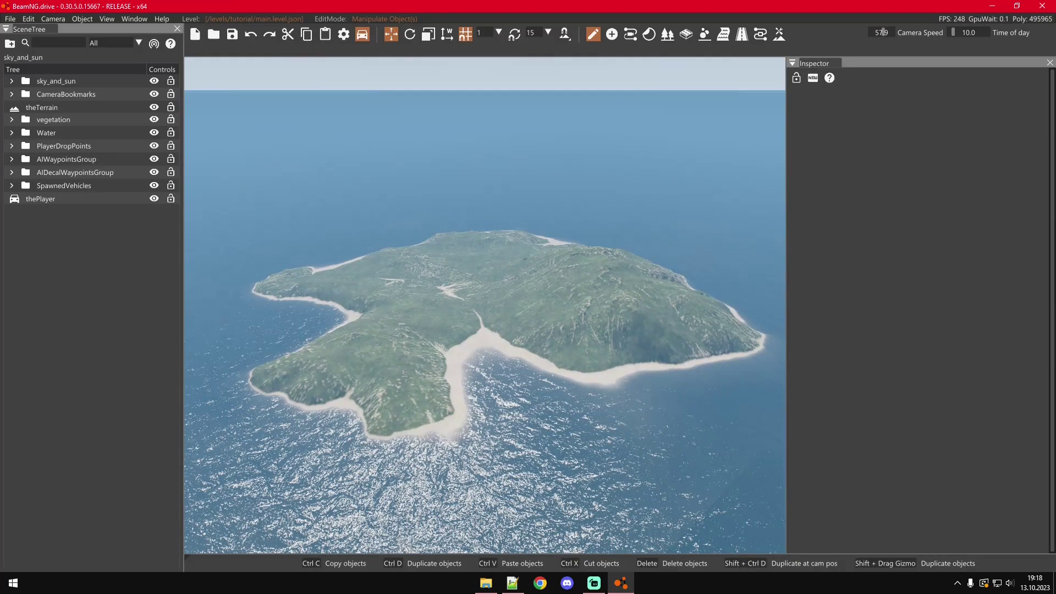
pyautogui.moveTo(549, 299); pyautogui.dragTo(532, 300, button='right')
pyautogui.press('w')
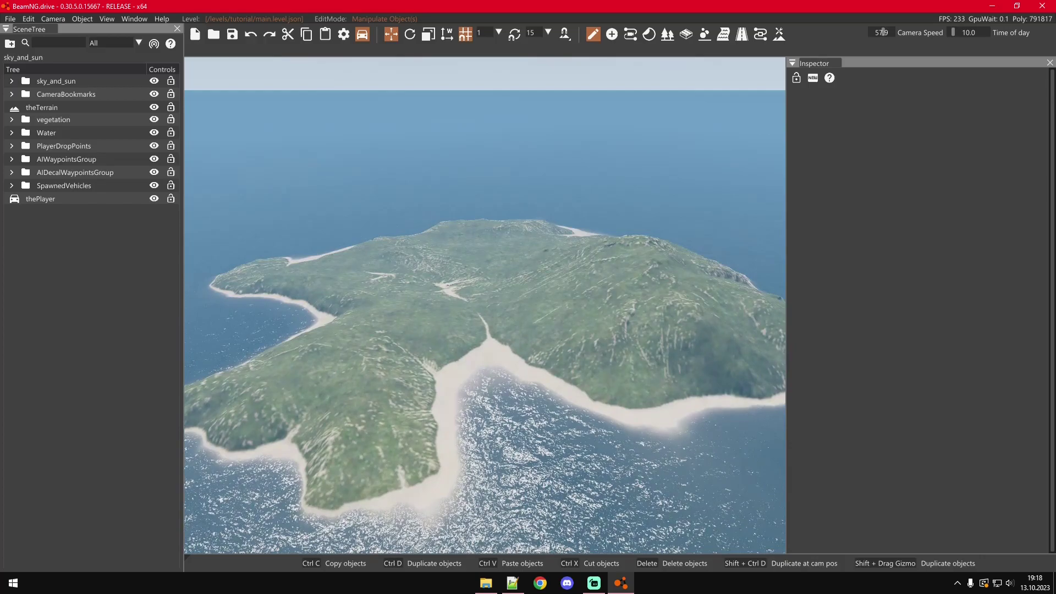
# Step: Activate terrain editing and look over the hills and coast around the parked vehicle
pyautogui.click(783, 30)
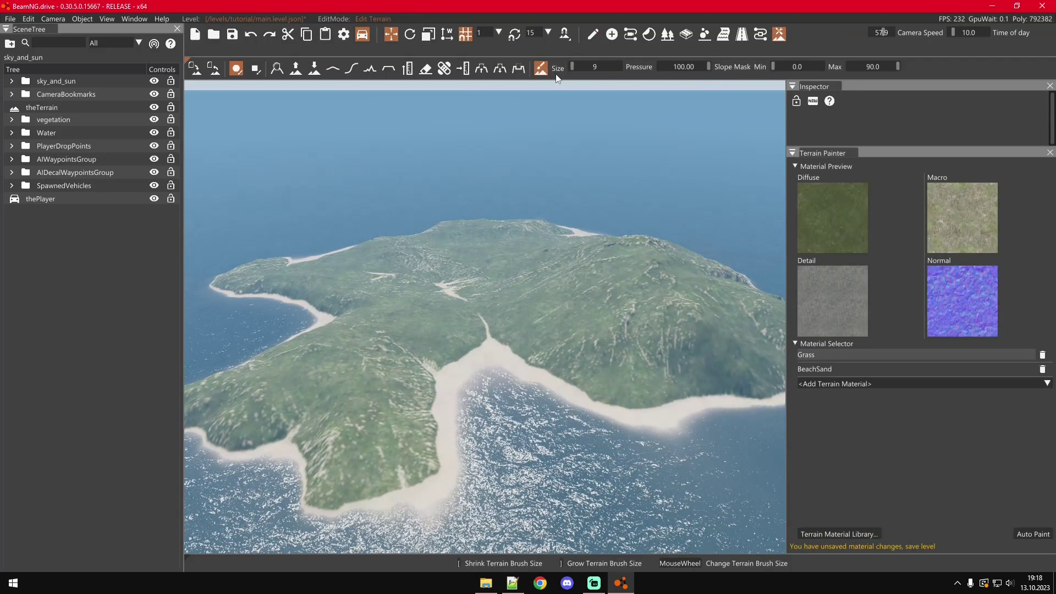
pyautogui.press('w')
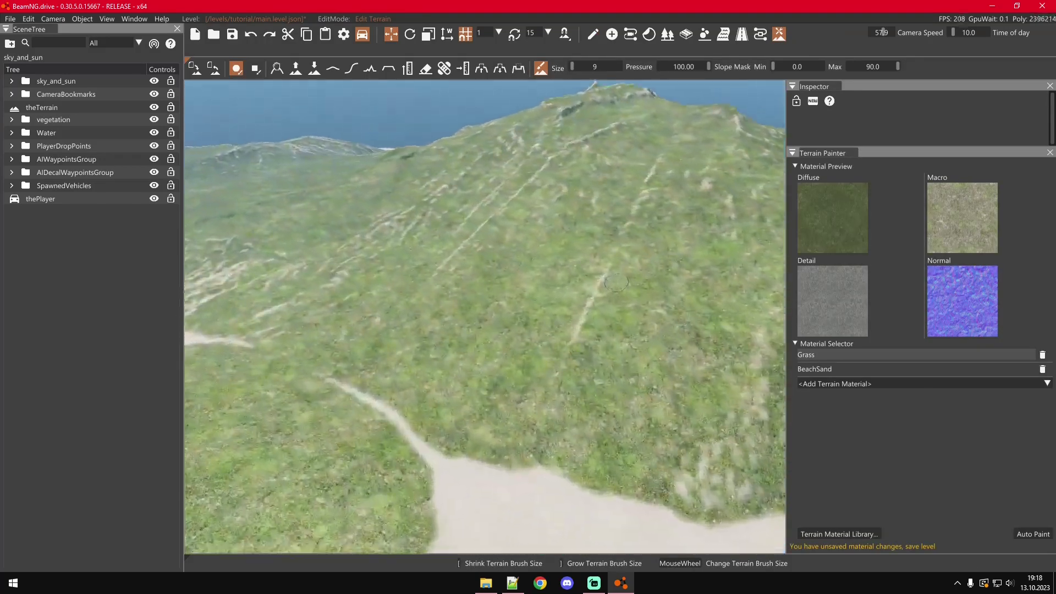
pyautogui.press('s')
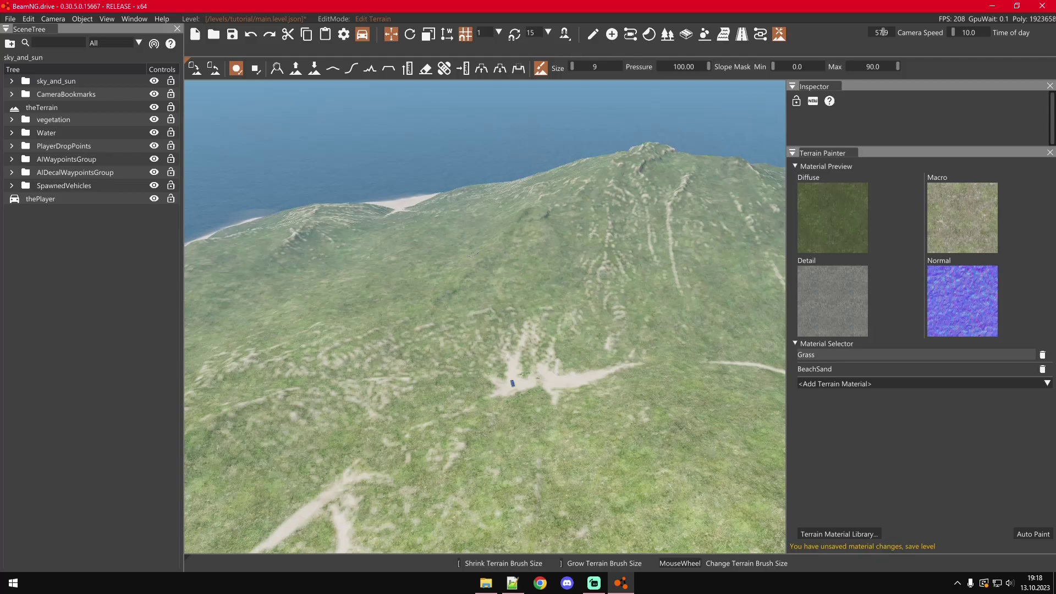
pyautogui.press('d')
pyautogui.moveTo(472, 354); pyautogui.dragTo(396, 353, button='right')
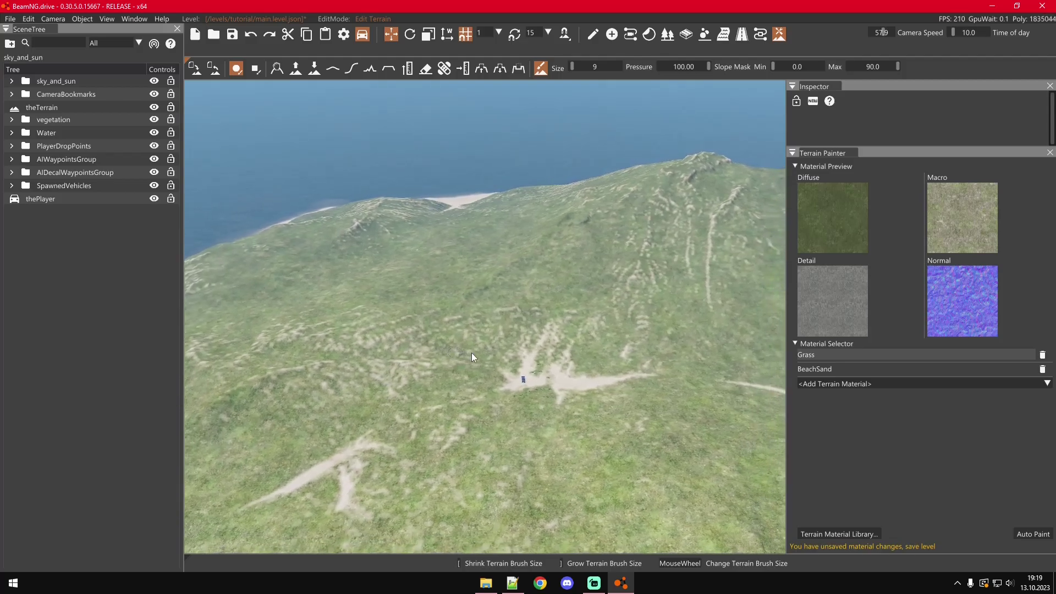
pyautogui.press('d')
pyautogui.moveTo(471, 352); pyautogui.dragTo(335, 352, button='right')
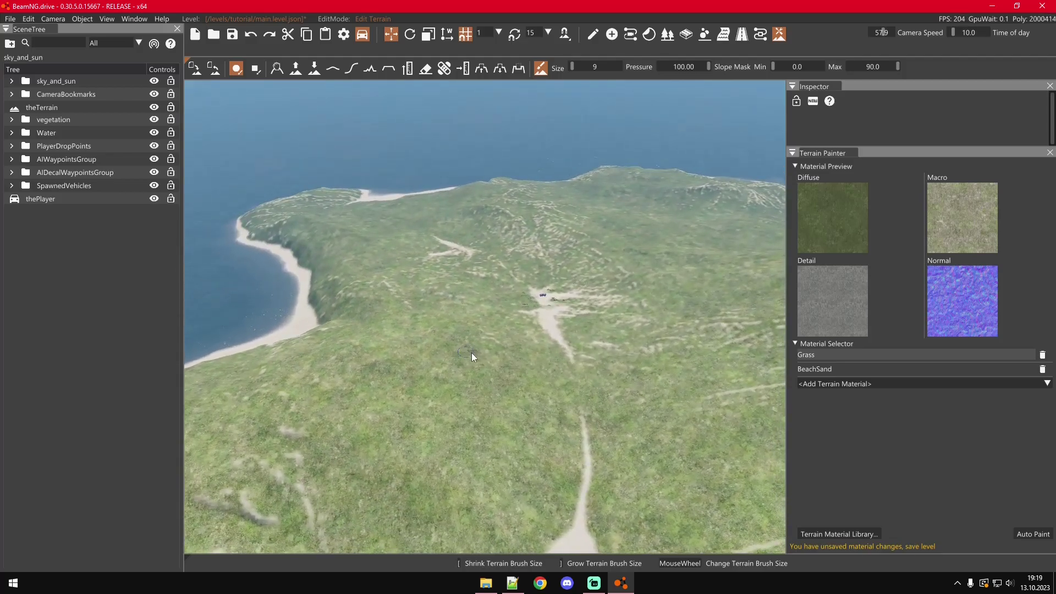